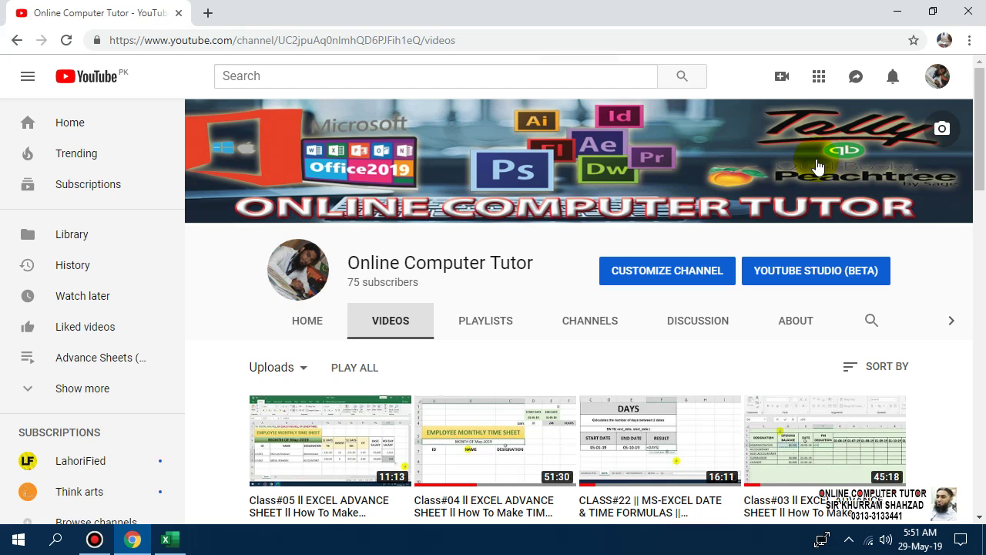
Switch to Excel, add a new worksheet, and copy the three title rows from the SHORT sheet into its A1
click(166, 540)
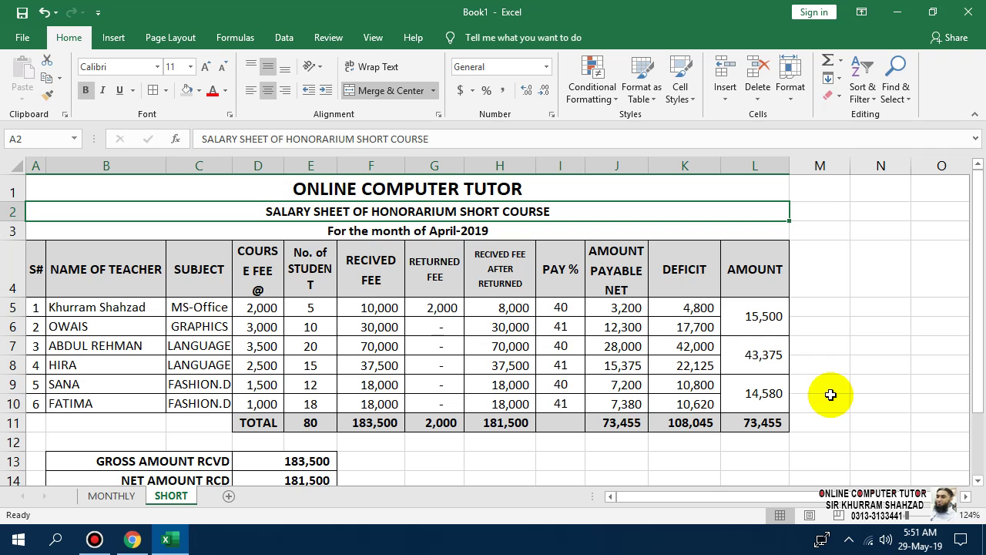
click(266, 496)
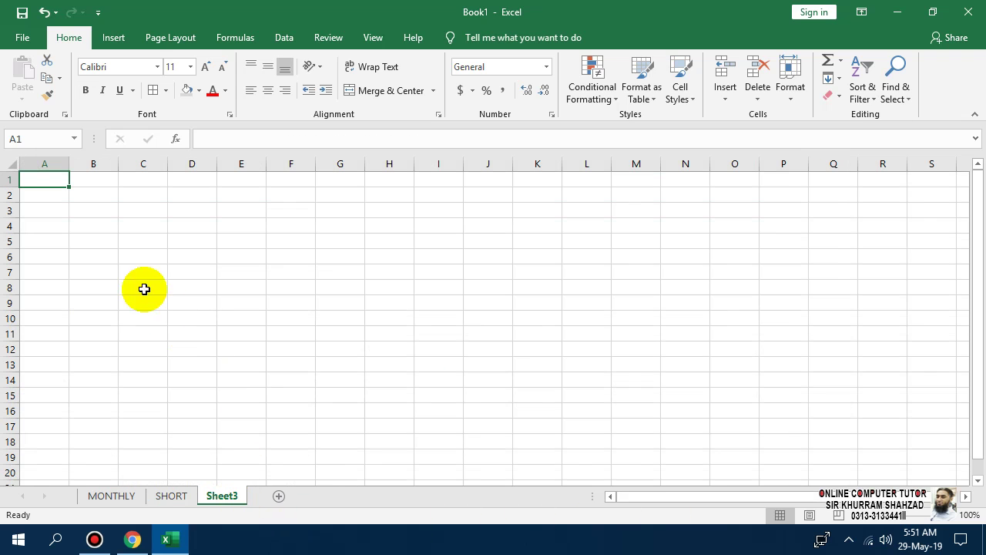
click(171, 496)
click(505, 171)
drag(562, 194, 558, 227)
key(ctrl+c)
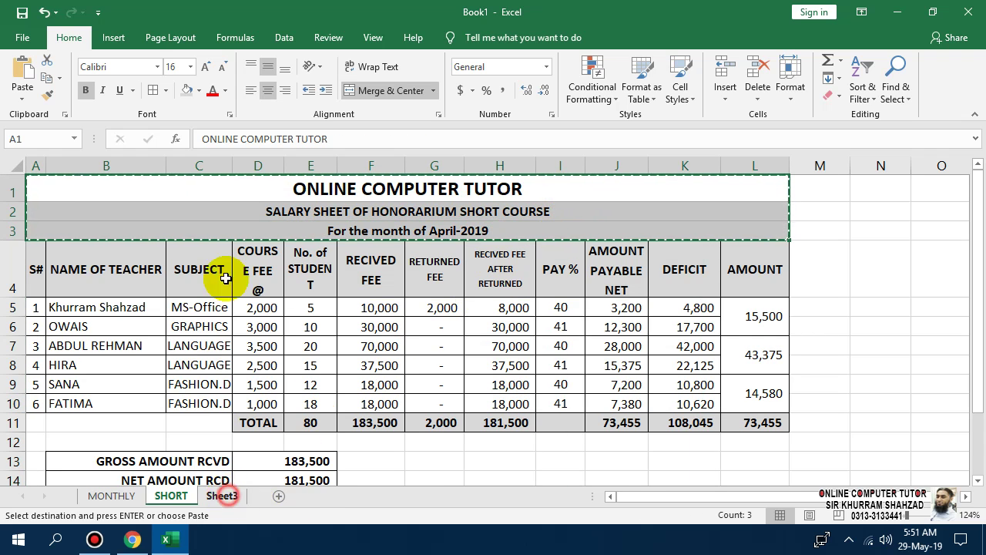
click(222, 496)
key(ctrl+v)
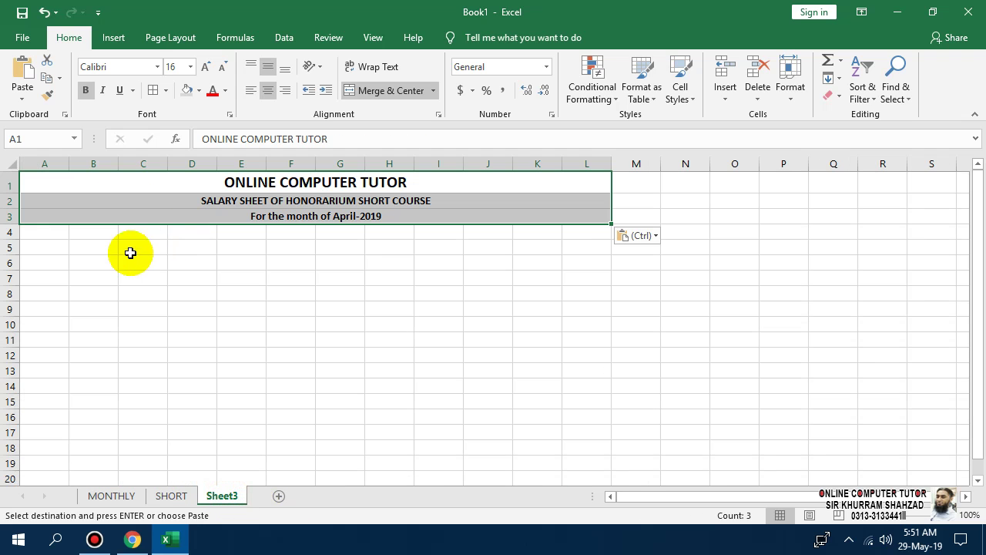
Change the row 2 title on Sheet3 to read SALARY SHEET OF HONORARIUM ONE DAY COURSE
click(54, 248)
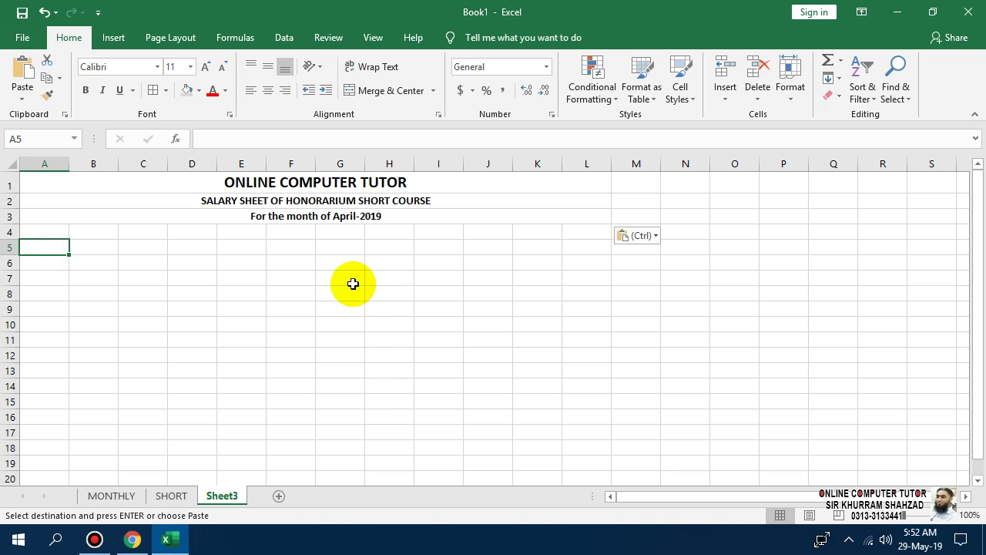
ctrl+scroll(353, 284, up, 4)
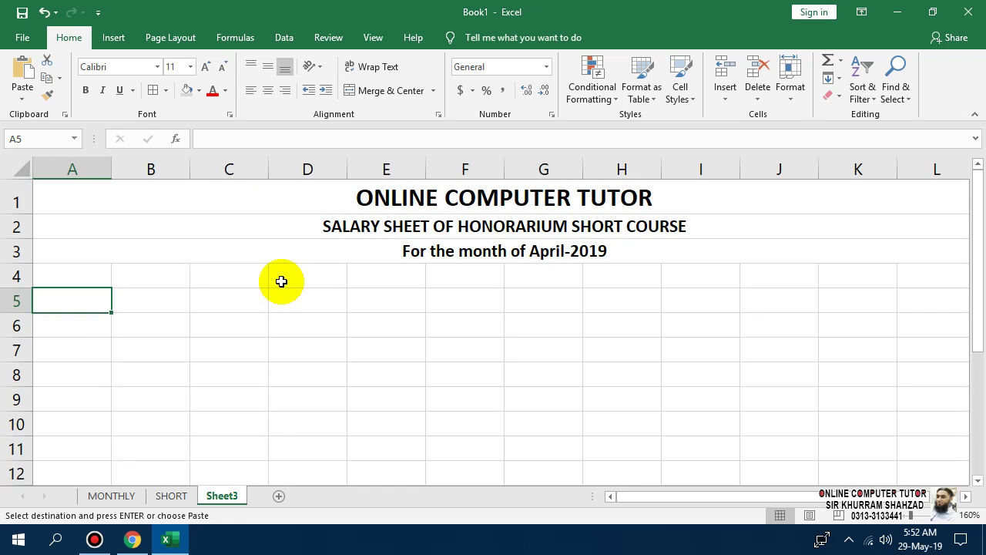
click(555, 224)
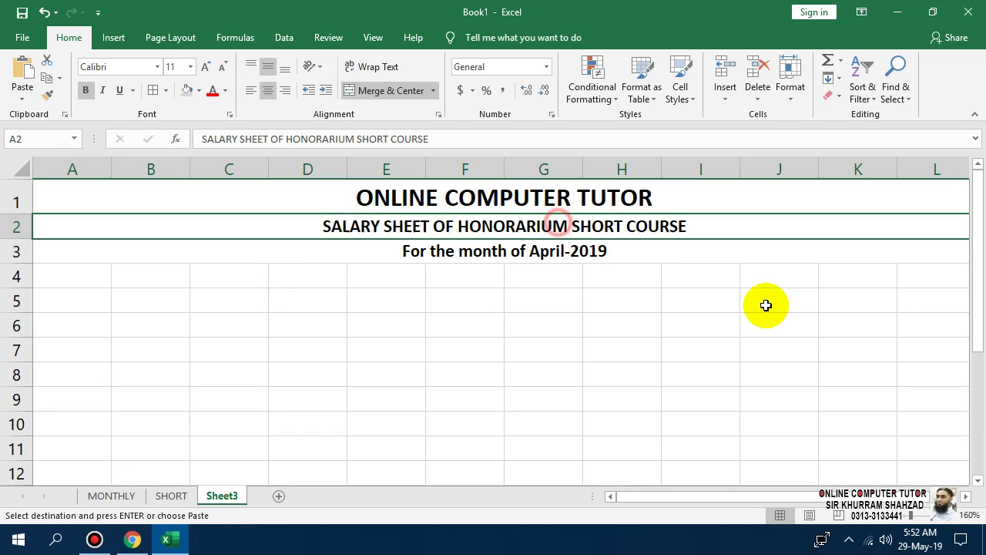
key(F2)
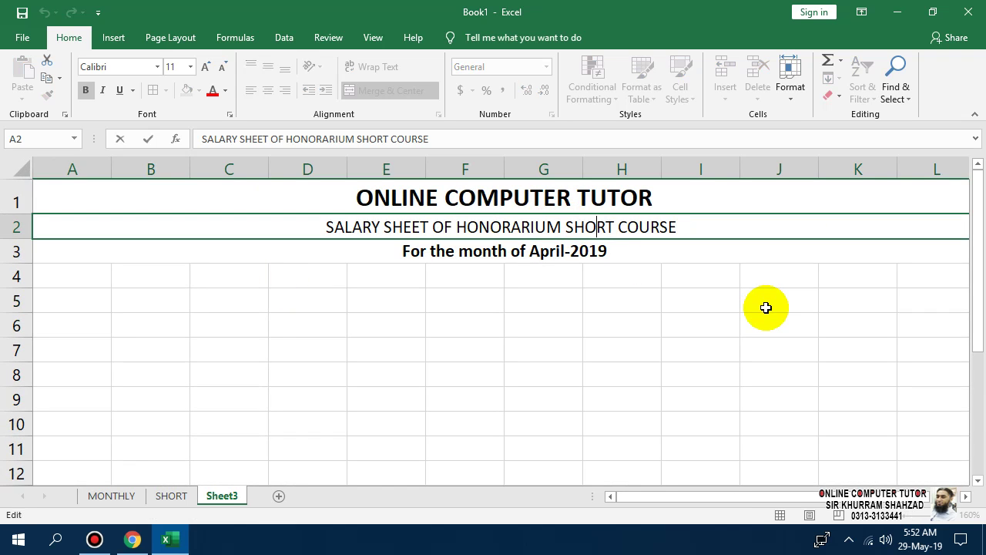
key(shift+Left)
key(shift+Left)
key(shift+Left)
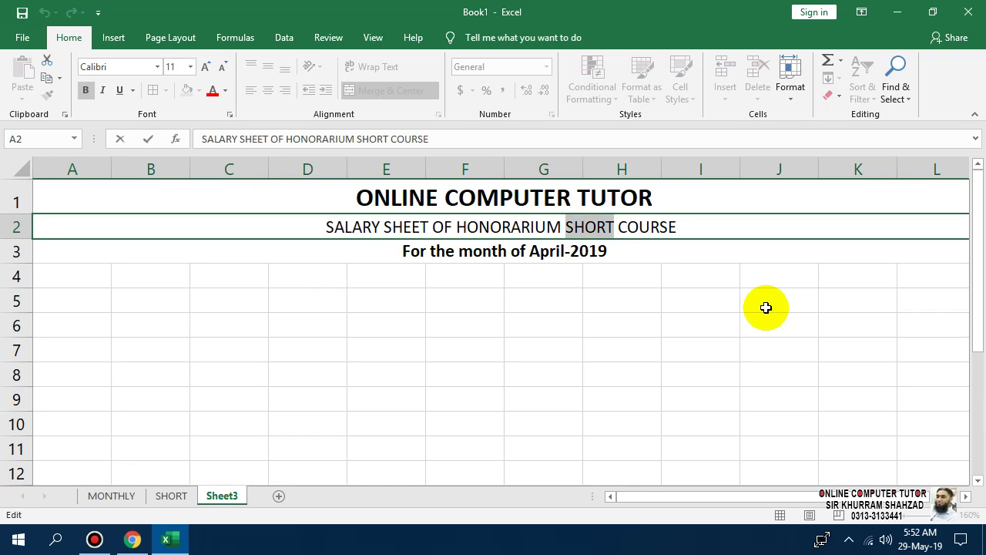
text(ONE DAY)
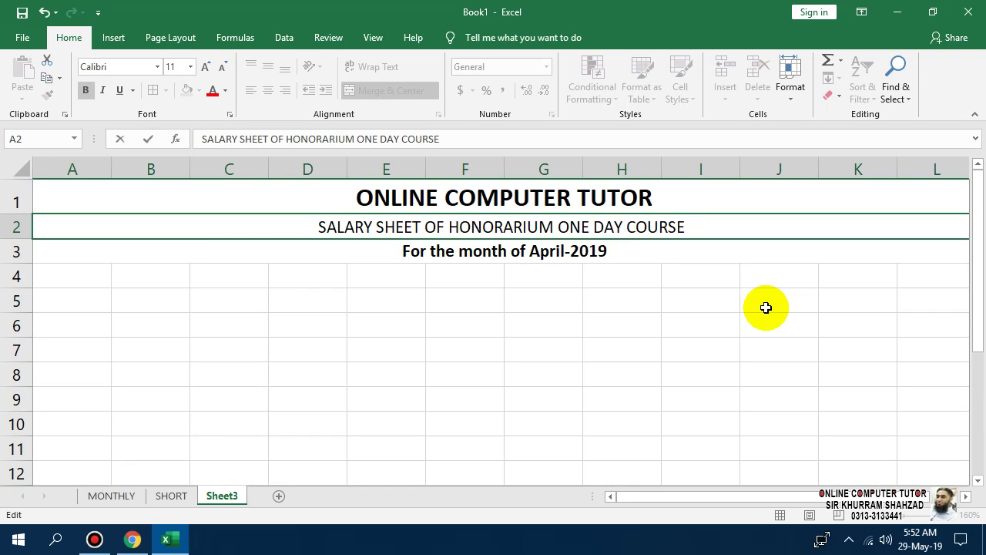
key(Return)
key(Return)
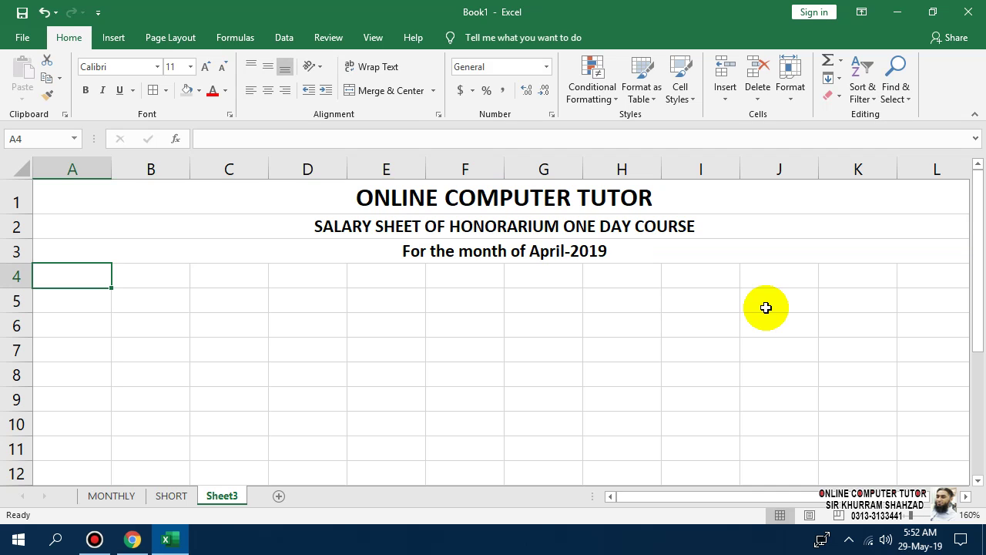
Enter the column headers S# in A4 and NAME OF TEACHERS in B4
text(S#)
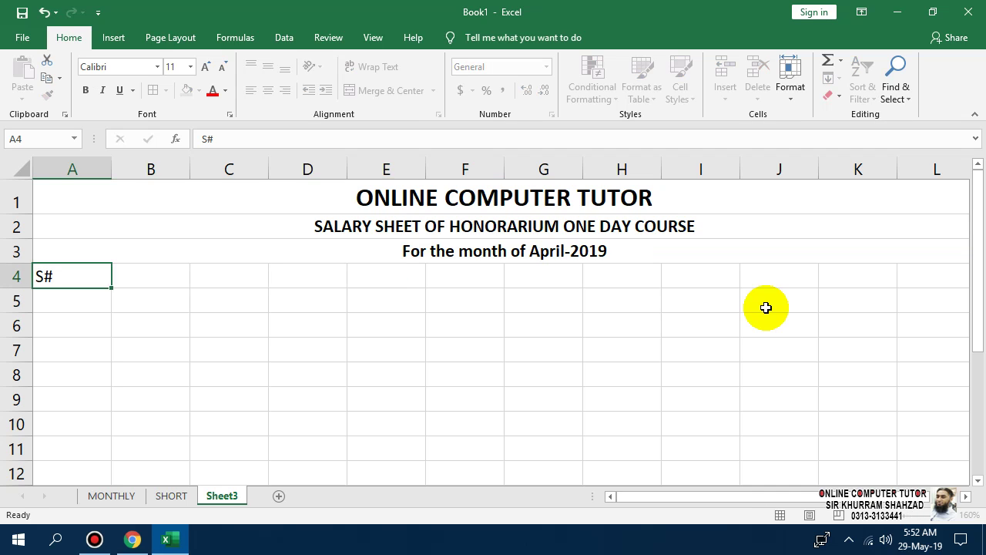
key(Return)
key(Right)
key(Up)
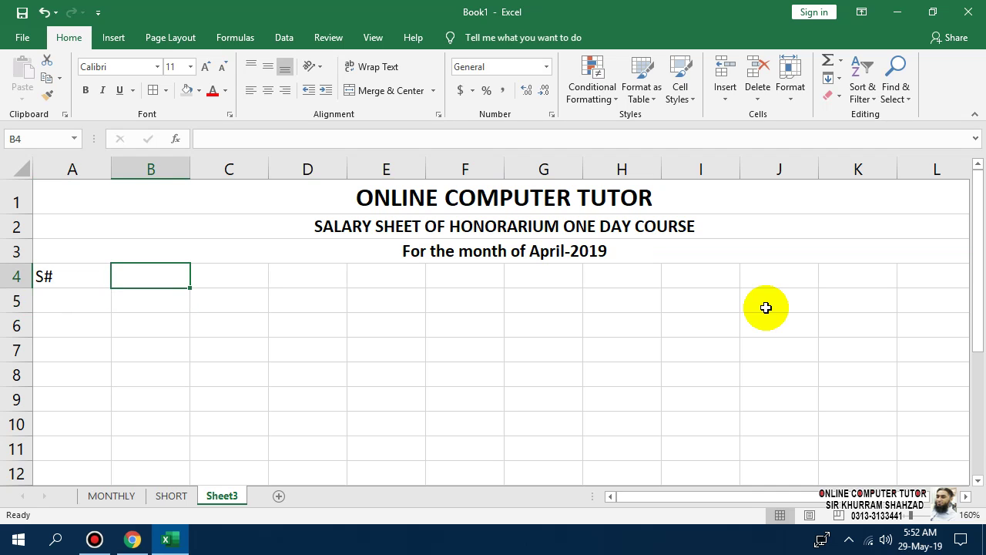
text(NAME OF TE)
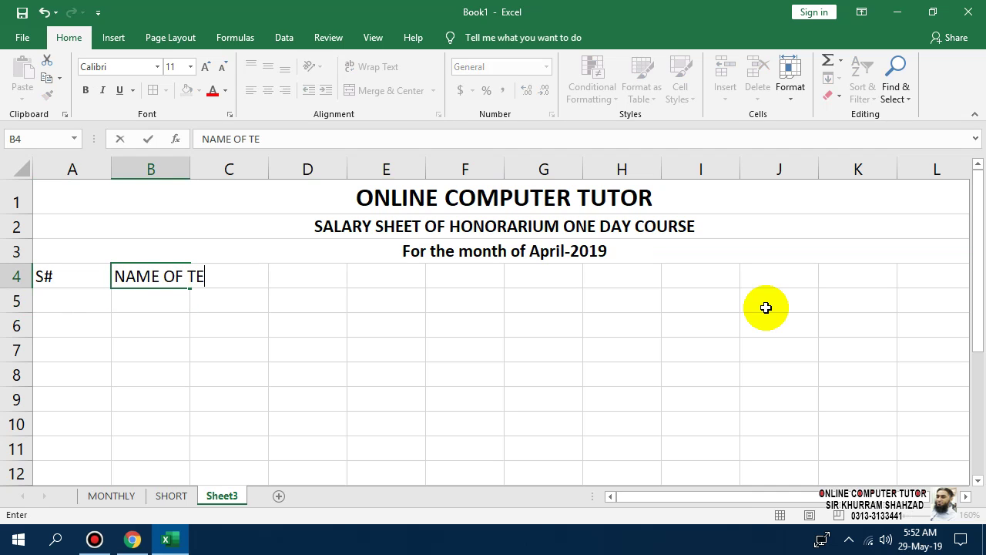
text(ACHER)
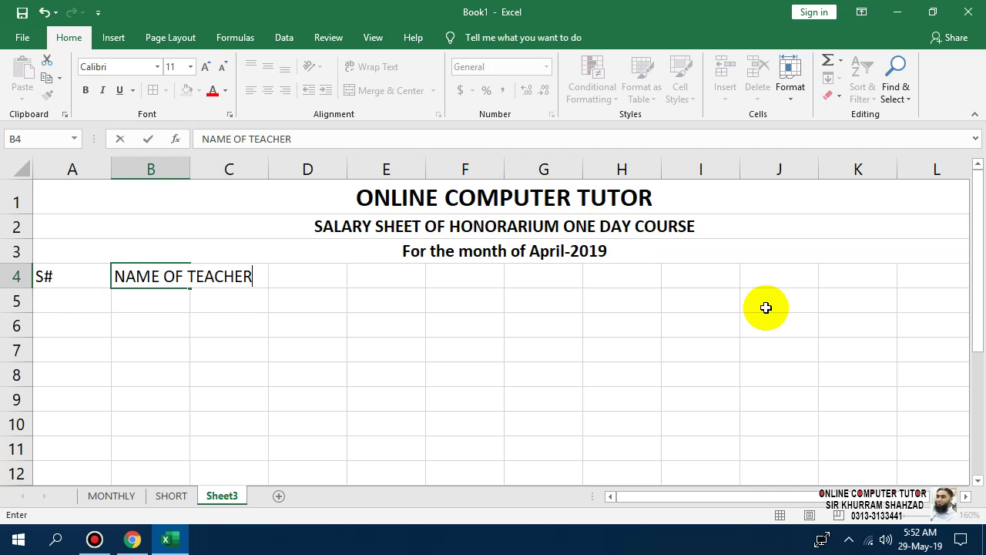
text(S)
key(Return)
key(Right)
key(Up)
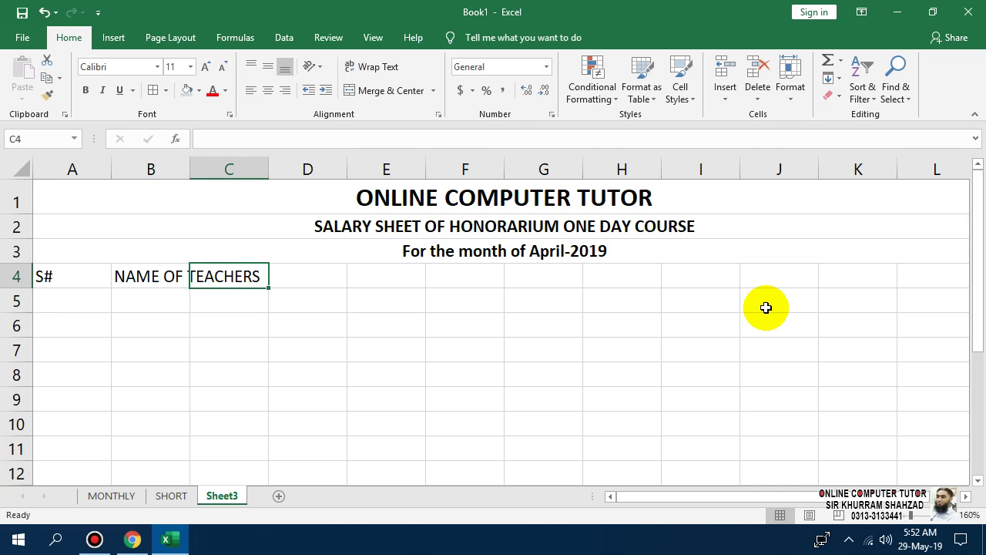
Enter the column header SUBJECT in C4
text(SUBJEC)
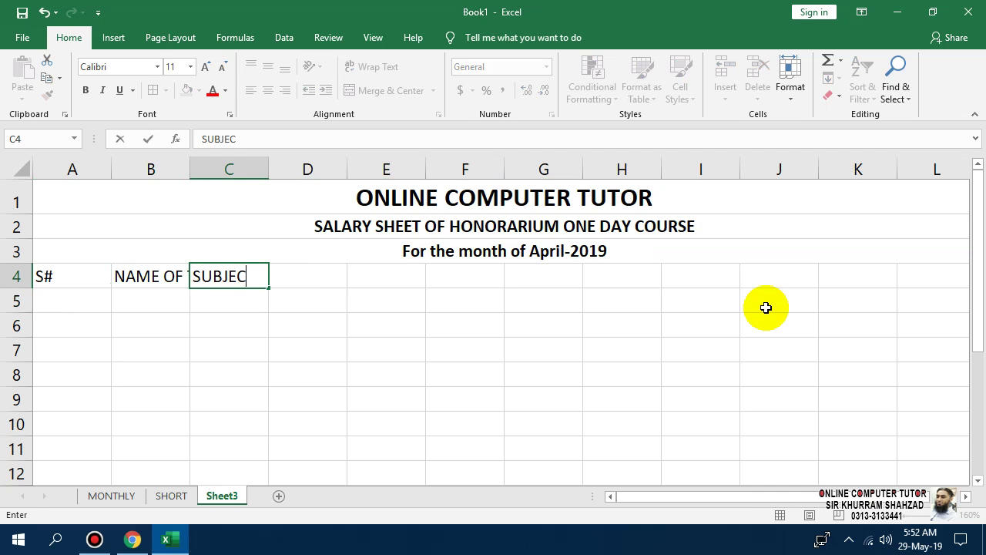
key(Return)
key(Right)
key(Up)
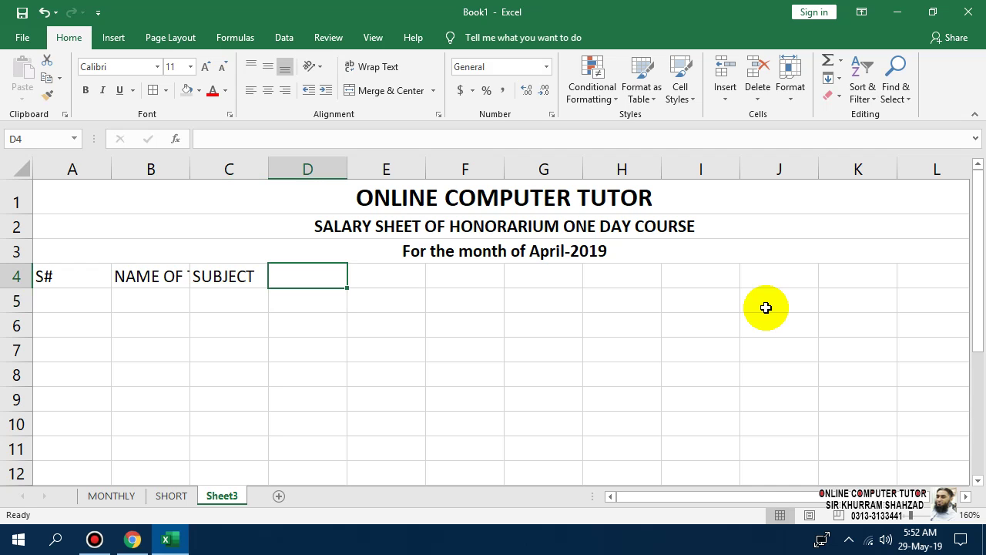
Widen column D on the SHORT sheet slightly and copy its COURSE FEE @ header into D4 of Sheet3
click(171, 495)
click(346, 326)
click(259, 268)
mouse_move(285, 164)
mouse_down()
mouse_move(296, 163)
mouse_move(278, 166)
mouse_up()
key(ctrl+c)
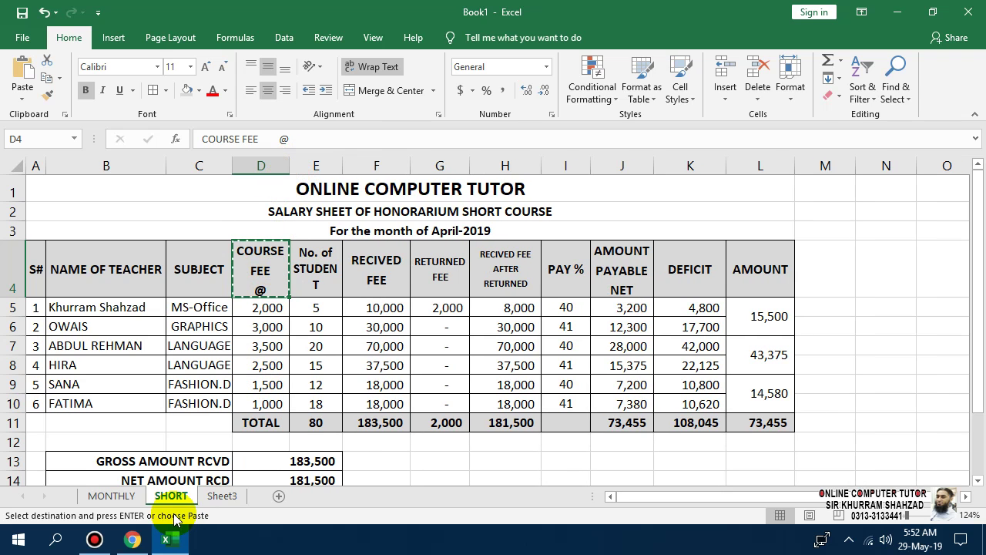
click(221, 496)
key(ctrl+v)
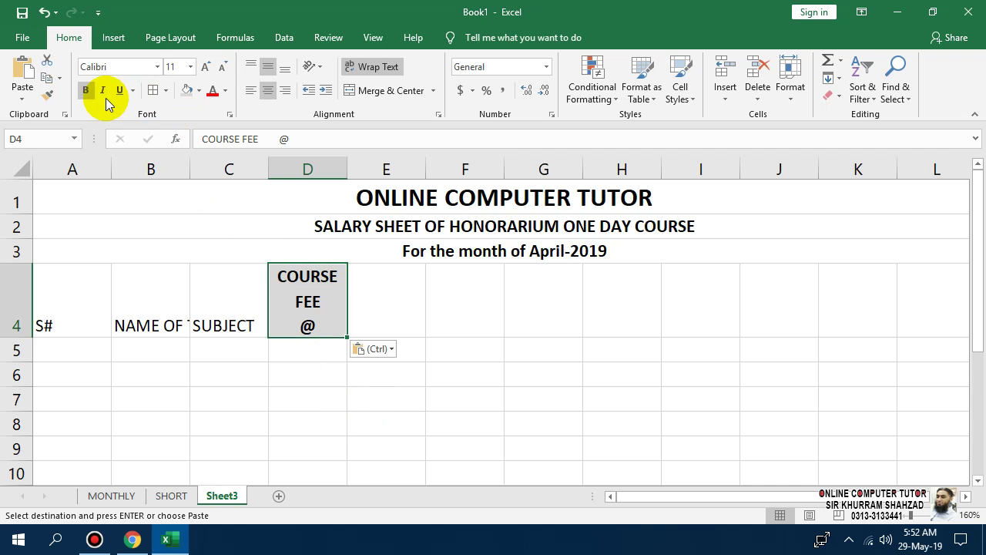
Apply the COURSE FEE @ header's formatting to the SUBJECT, NAME OF TEACHERS and S# headers with Format Painter
click(46, 94)
click(231, 313)
click(46, 94)
click(143, 297)
click(46, 95)
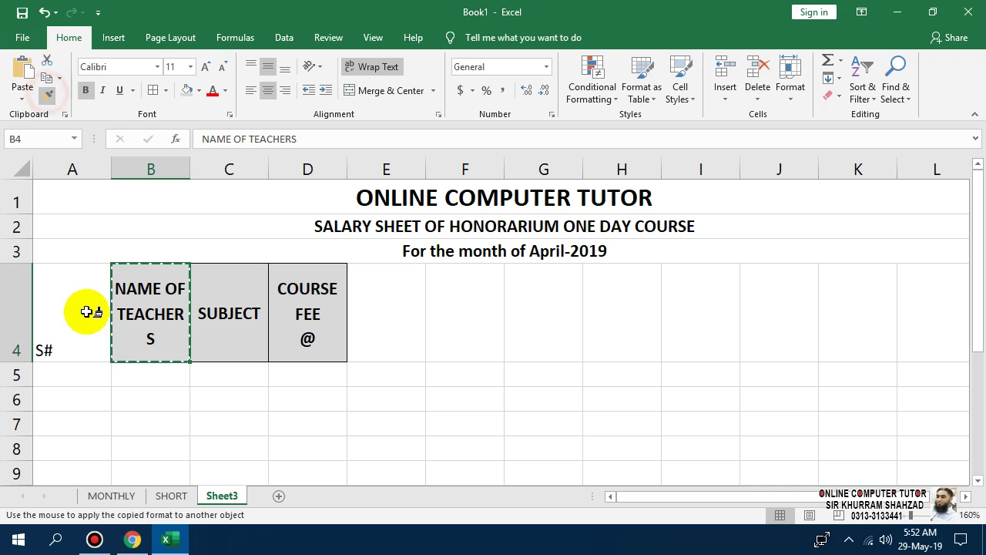
click(84, 310)
Widen column E on the SHORT sheet and copy its No. of STUDENT header into E4 of Sheet3
click(386, 315)
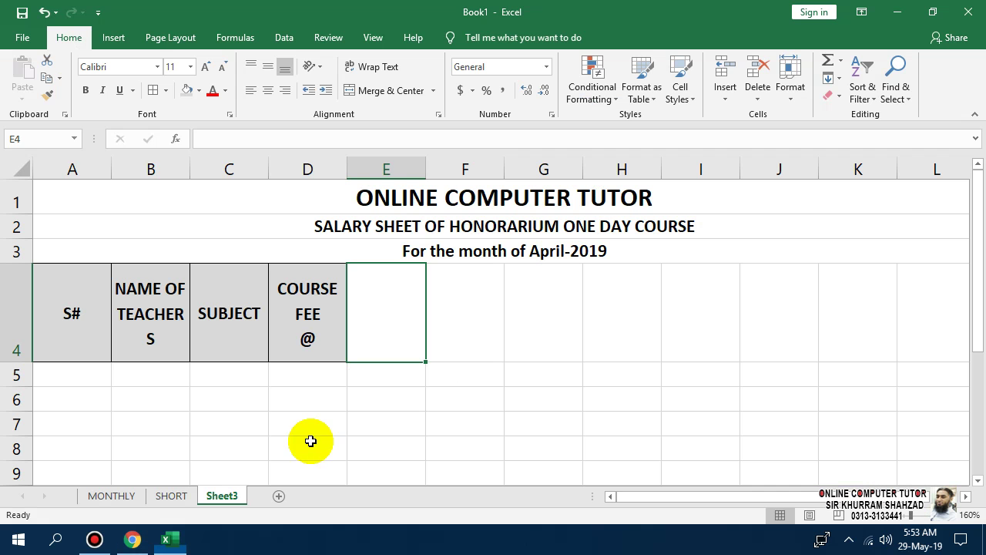
click(171, 495)
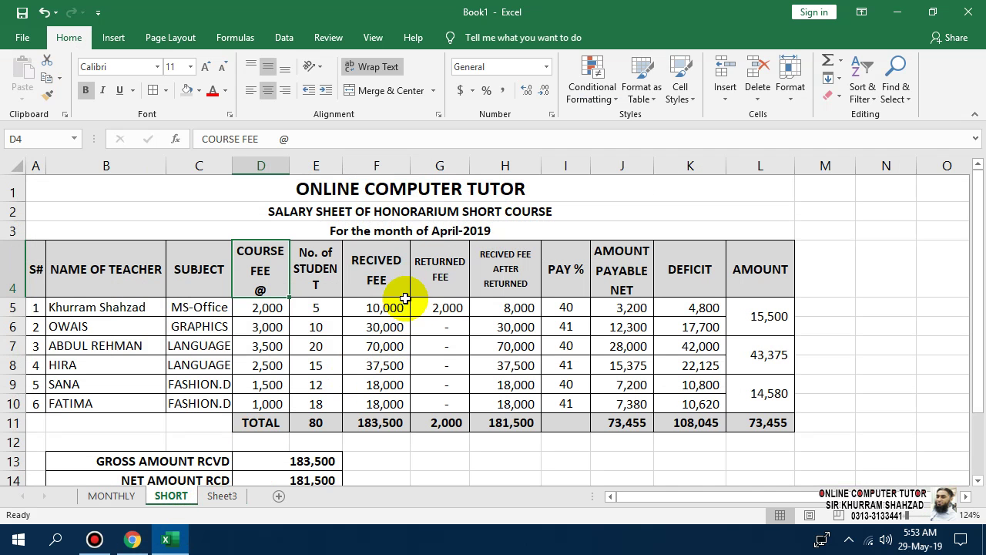
click(322, 269)
drag(343, 166, 353, 166)
key(ctrl+c)
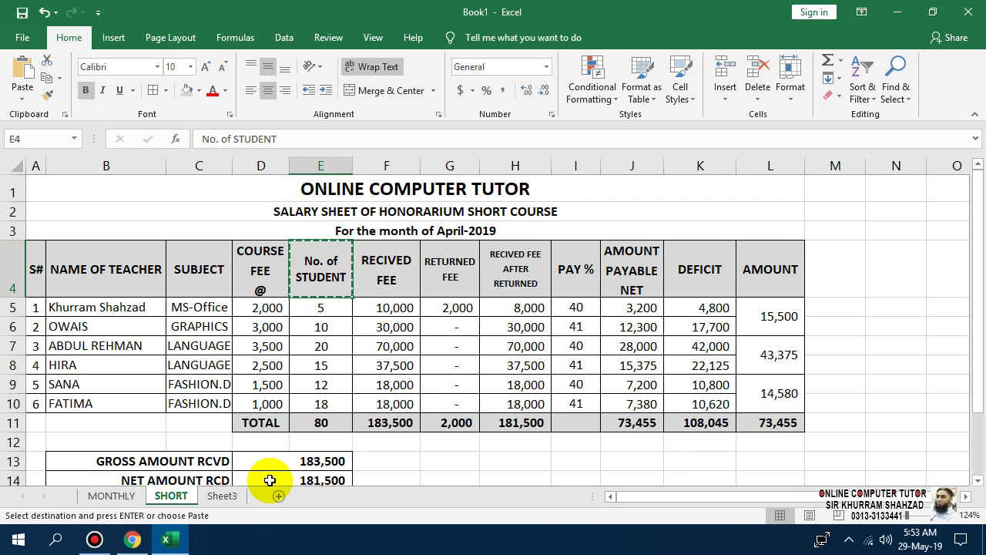
click(221, 495)
key(ctrl+v)
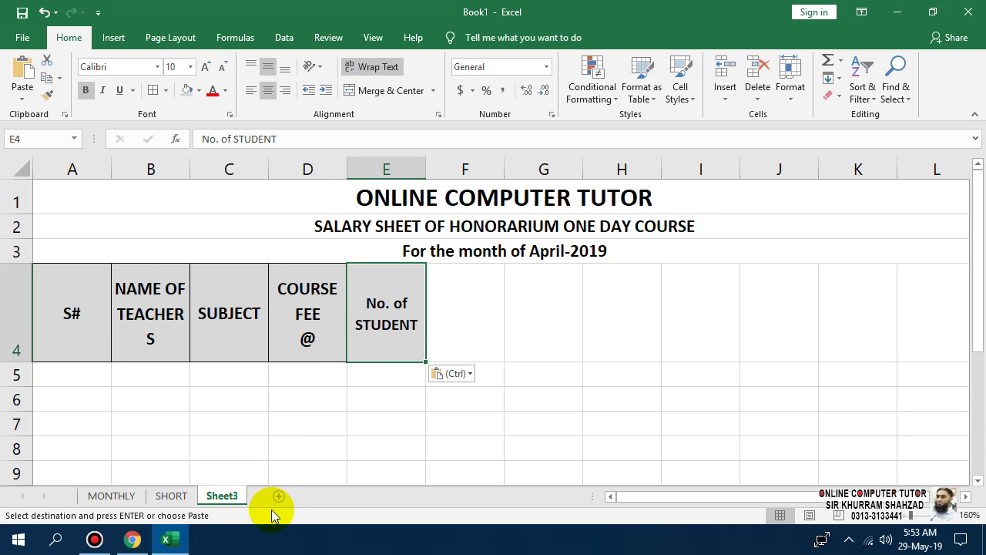
Copy the RECIVED FEE header from the SHORT sheet into F4 of Sheet3
click(169, 495)
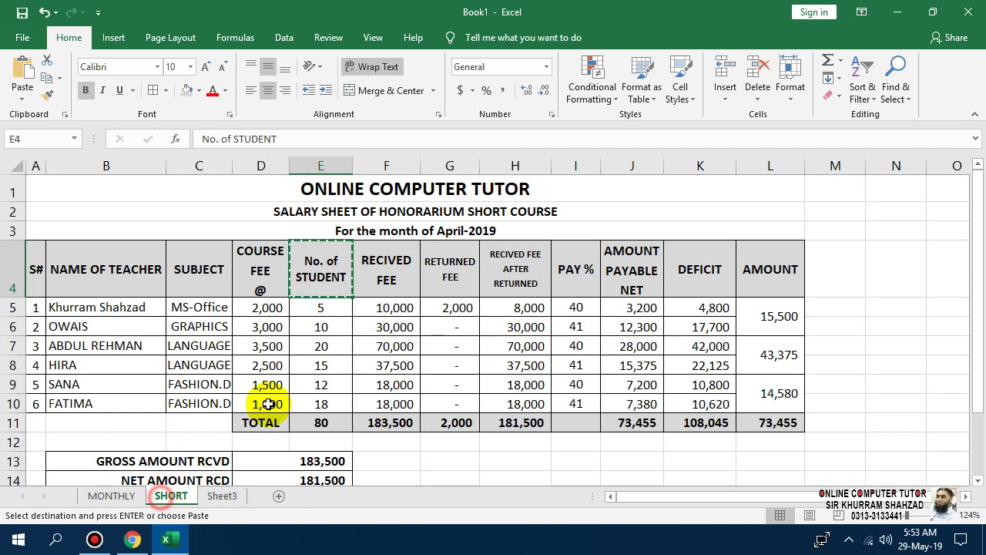
click(377, 283)
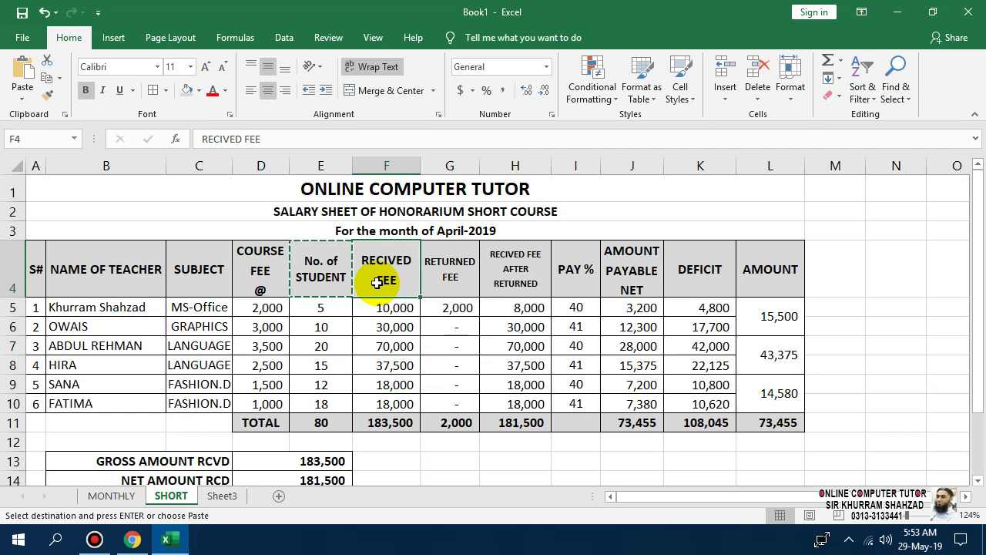
click(222, 496)
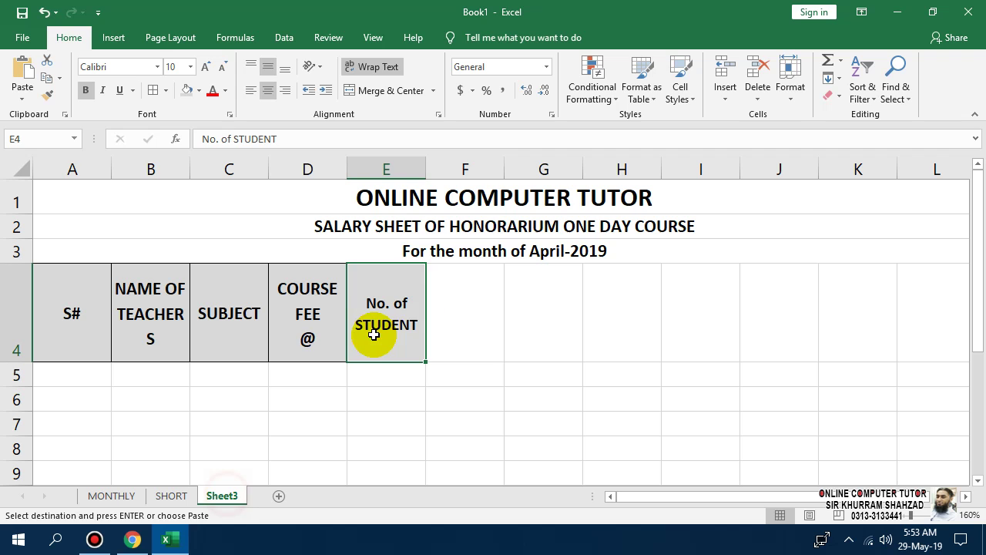
click(441, 312)
key(ctrl+v)
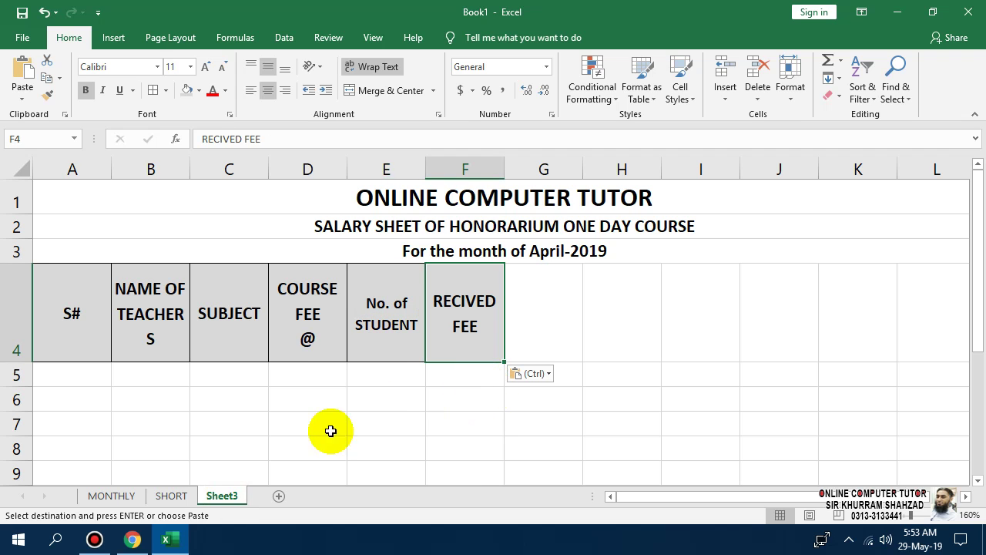
Copy the PAY % header from the SHORT sheet into G4 of Sheet3
click(185, 495)
click(569, 269)
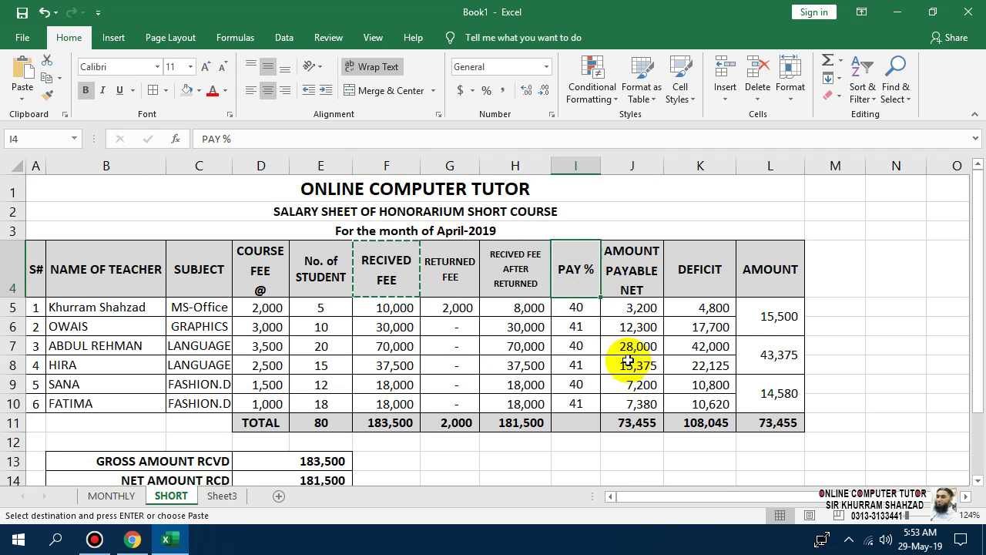
click(224, 496)
click(567, 328)
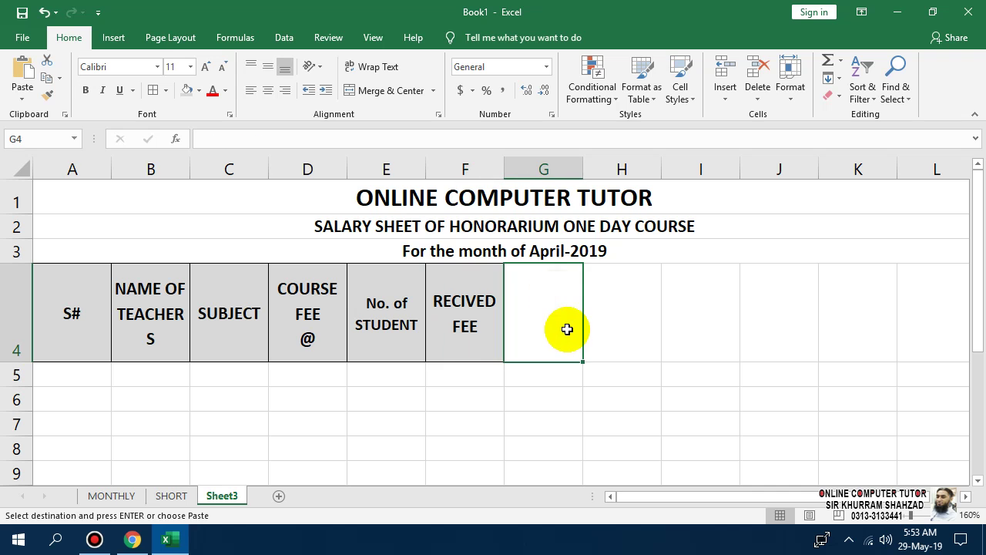
key(ctrl+v)
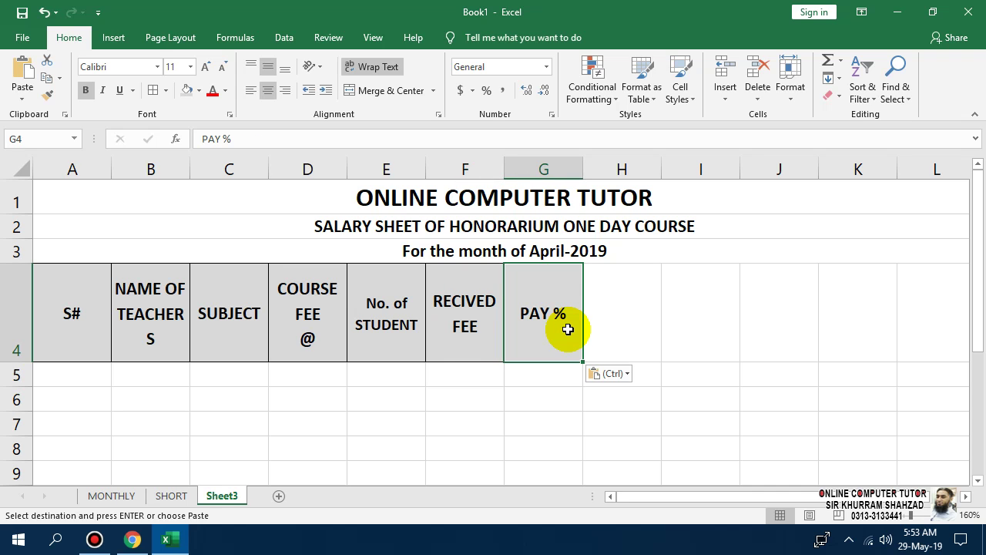
Copy the AMOUNT PAYABLE NET header from the SHORT sheet into H4 of Sheet3
click(168, 496)
key(Escape)
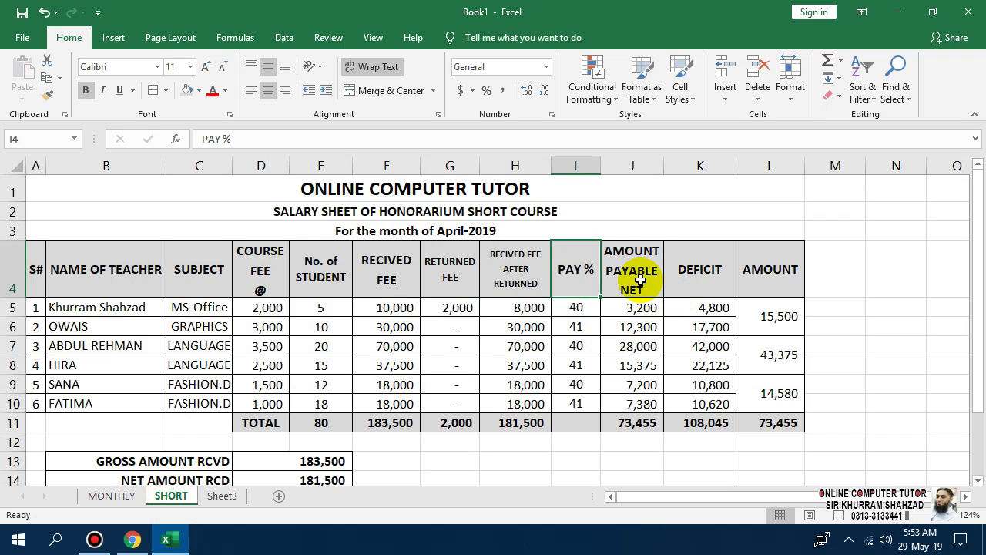
click(639, 282)
key(ctrl+c)
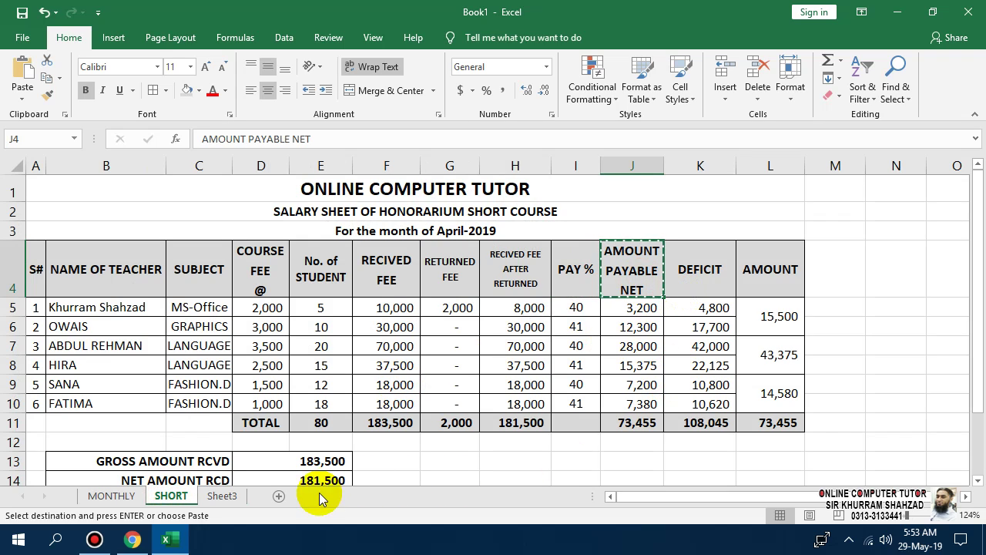
click(222, 496)
click(649, 313)
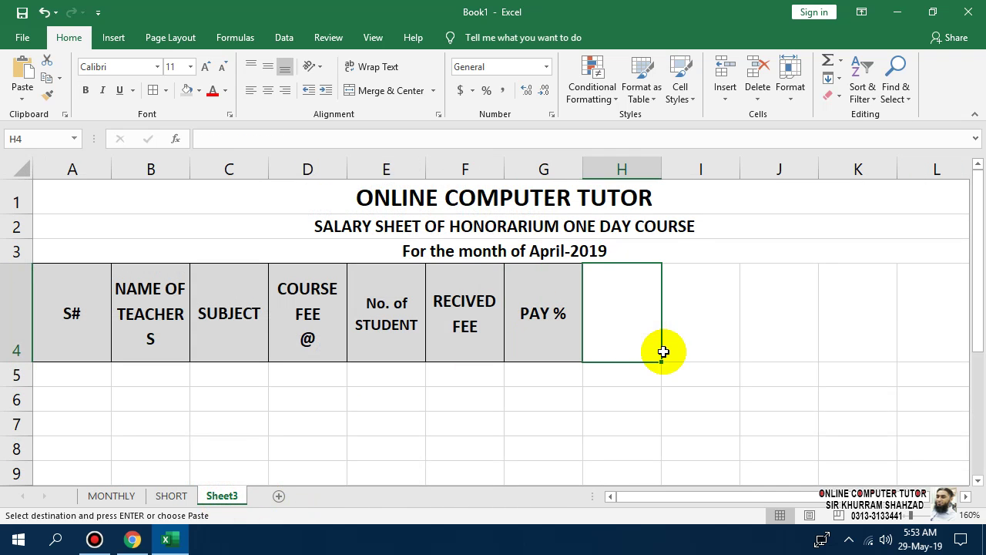
key(ctrl+v)
Copy the DEFICIT and AMOUNT headers from the SHORT sheet into I4:J4 of Sheet3
click(713, 318)
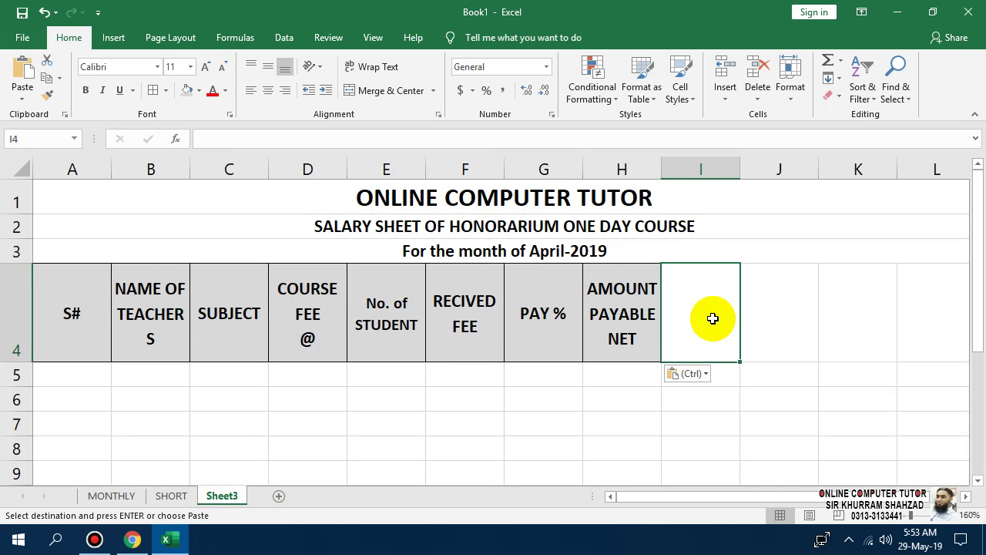
click(173, 496)
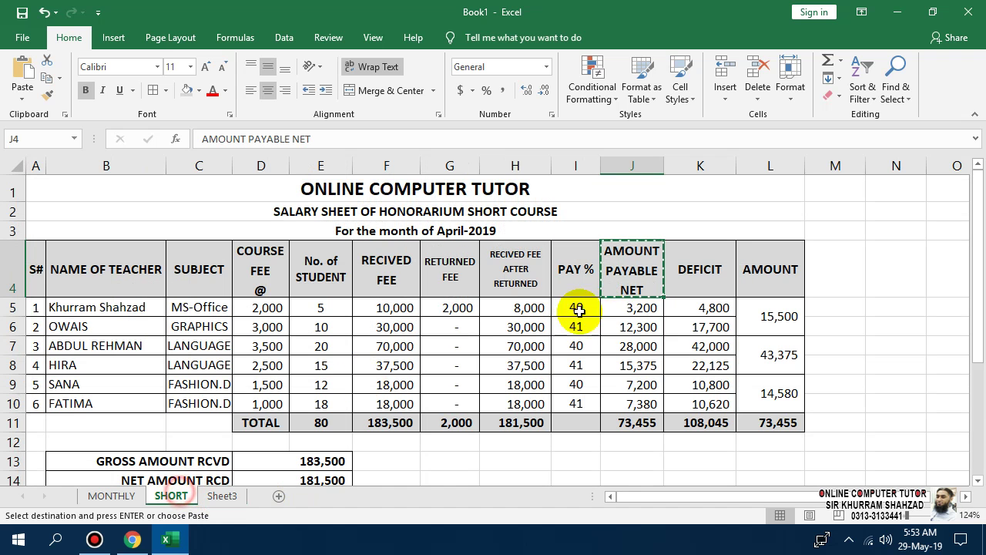
drag(696, 269, 760, 269)
key(ctrl+c)
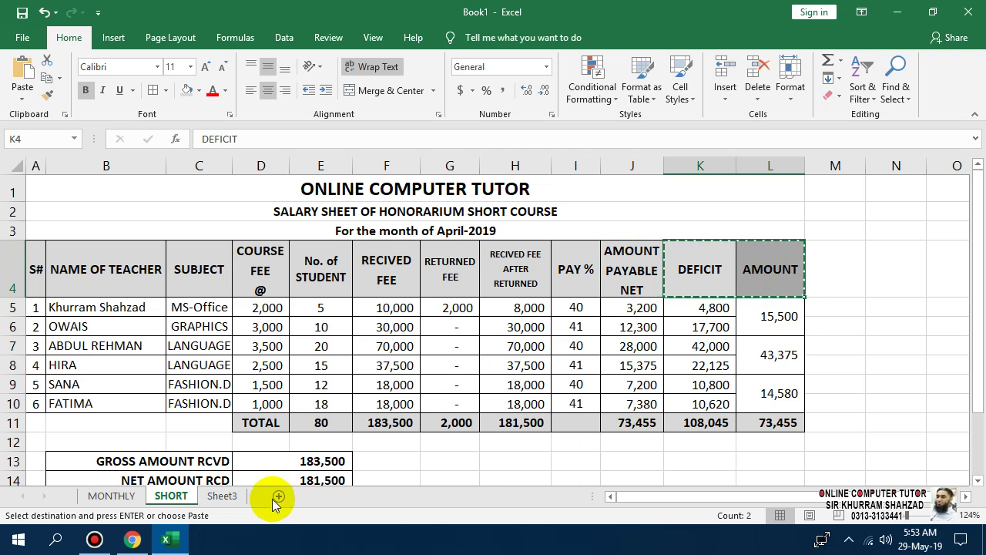
click(222, 495)
click(778, 301)
click(705, 311)
key(ctrl+v)
Reduce the height of header row 4 on Sheet3 to fit its three-line headers
drag(35, 363, 47, 340)
click(47, 343)
click(139, 401)
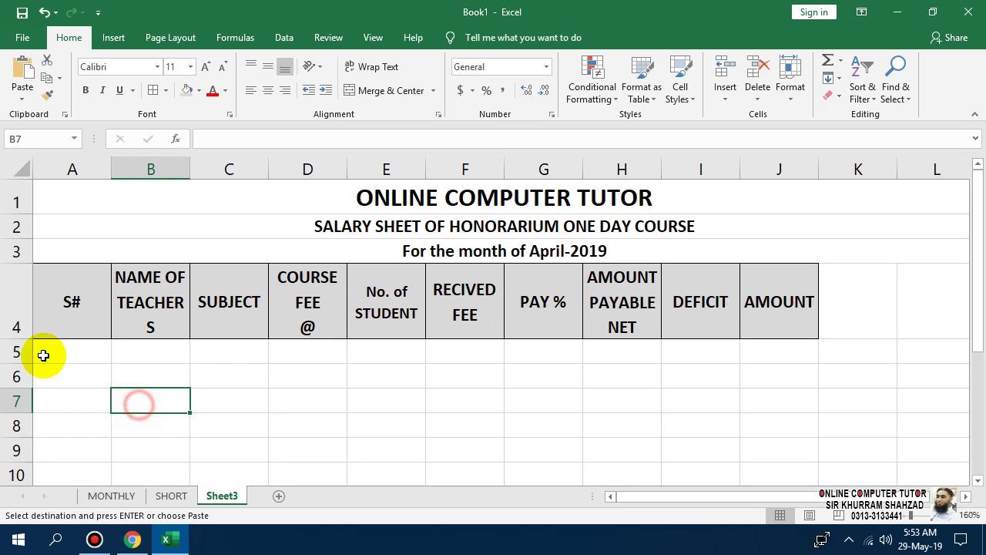
click(13, 328)
drag(16, 338, 20, 347)
click(301, 455)
Copy the teacher data in A5:E10 of the SHORT sheet and paste it at A5 of Sheet3
click(77, 353)
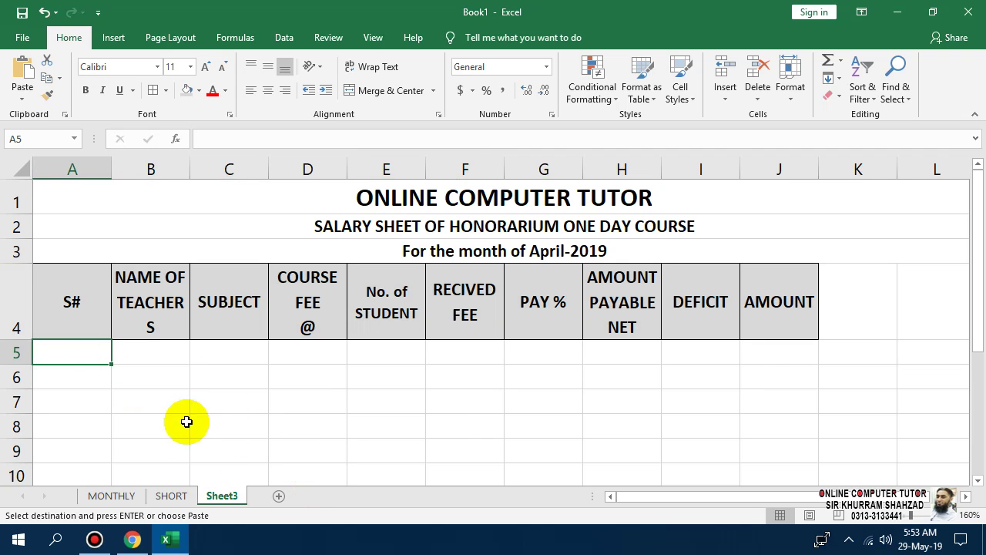
click(166, 497)
drag(35, 307, 242, 403)
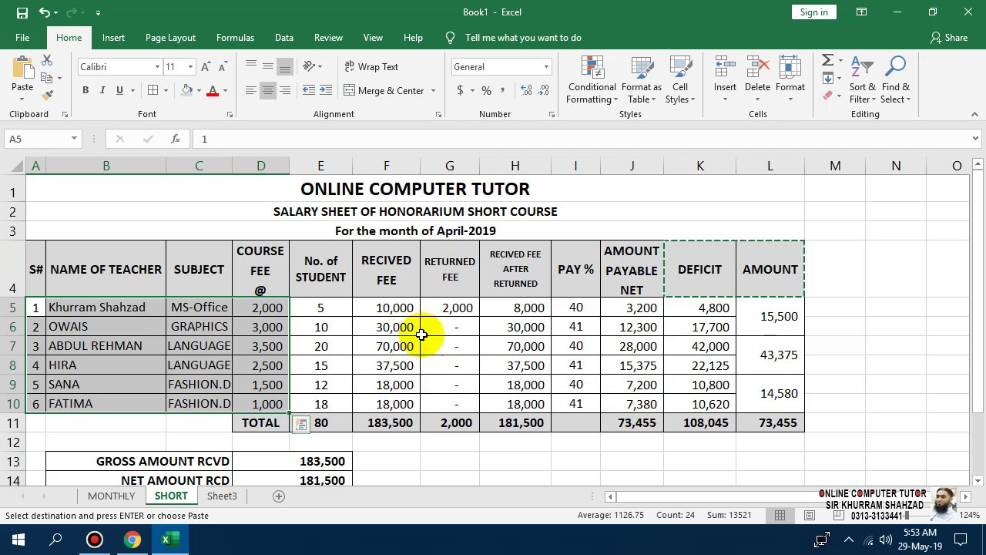
drag(339, 307, 18, 396)
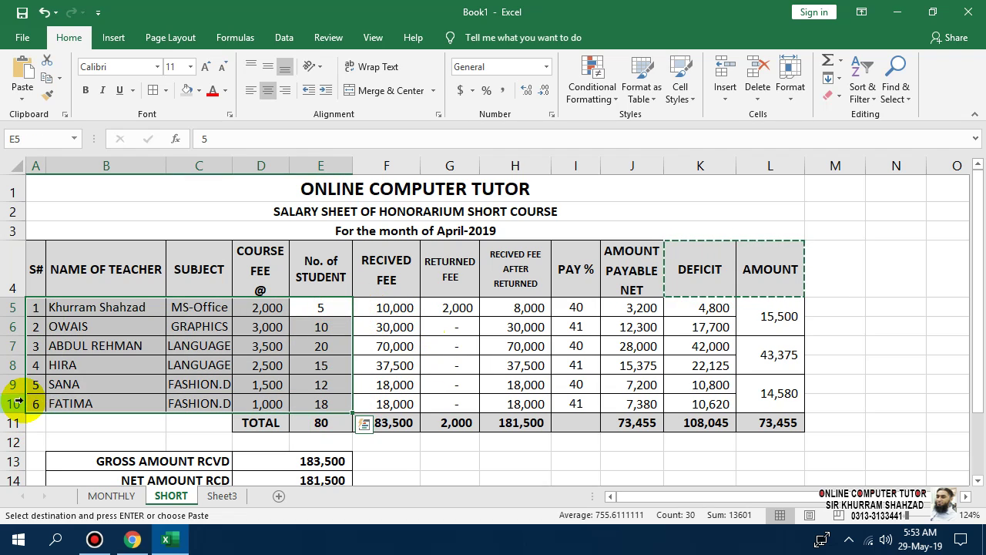
key(ctrl+c)
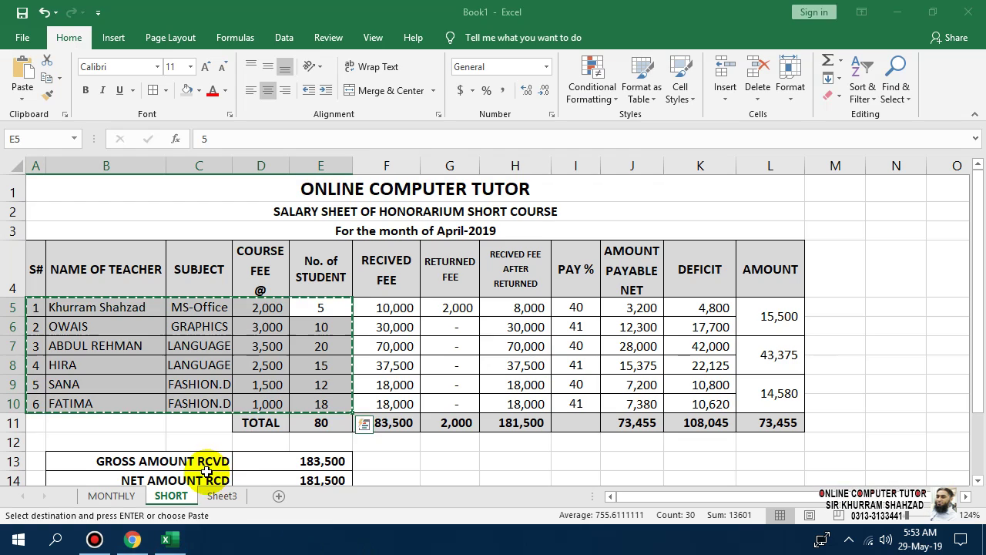
click(243, 498)
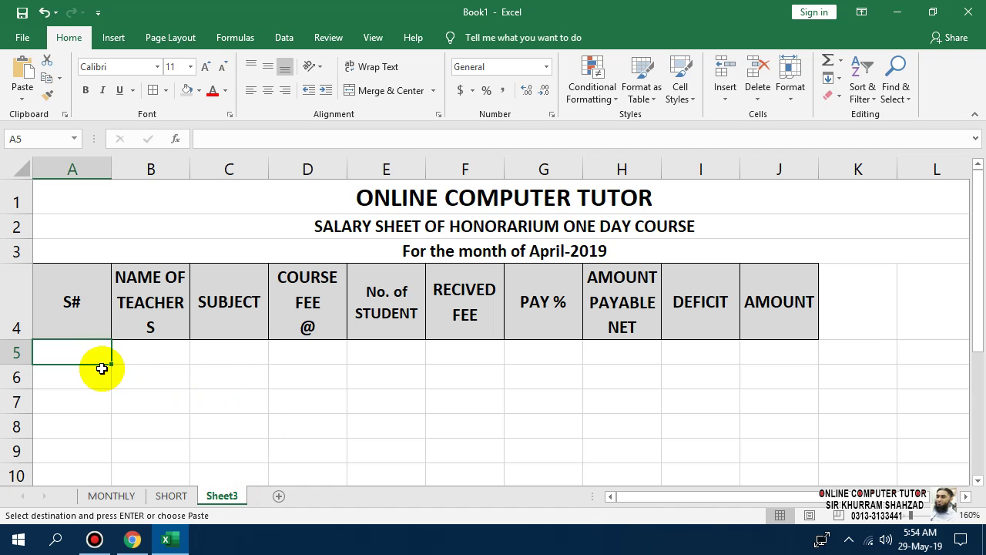
key(ctrl+v)
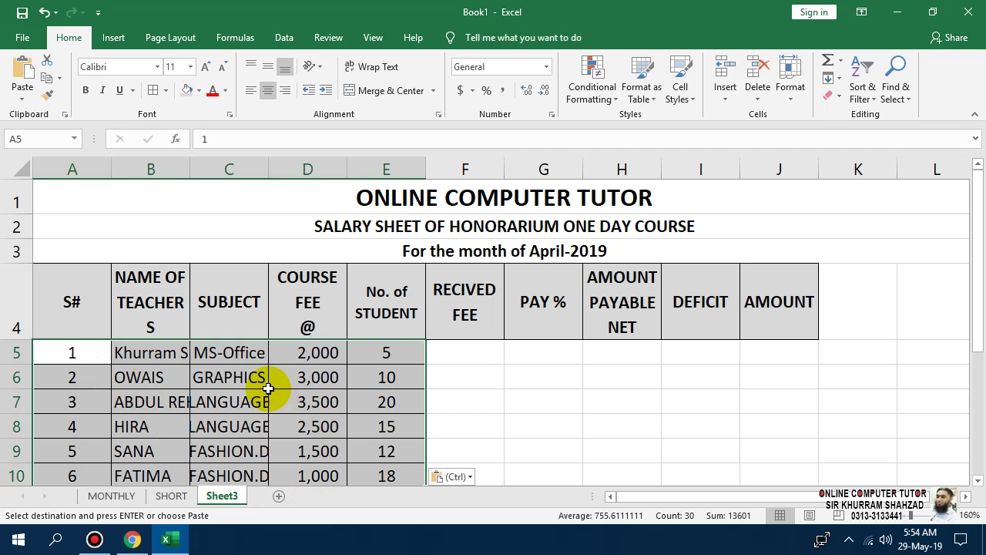
Widen columns B and C on Sheet3 so the teacher names and subjects fit
double_click(191, 169)
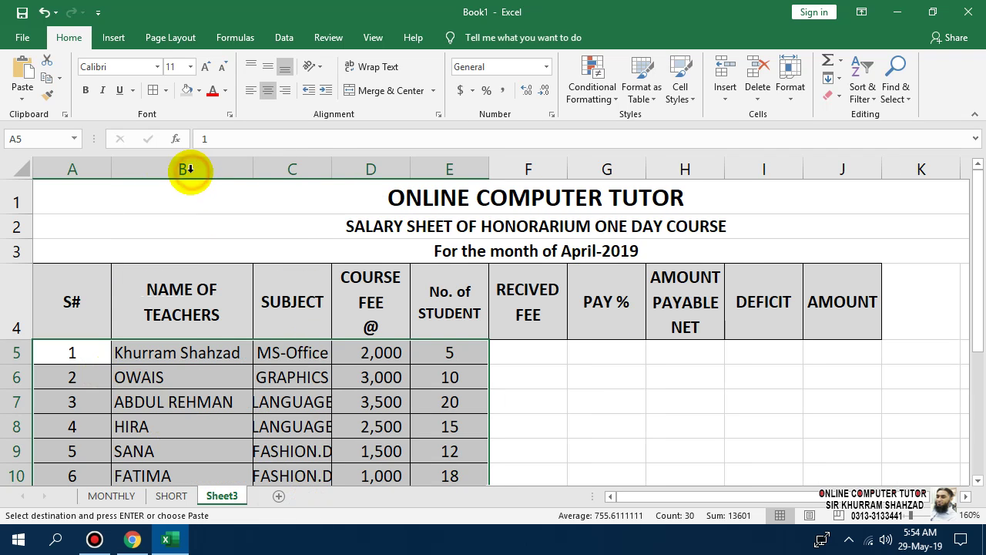
drag(331, 175, 359, 176)
click(586, 356)
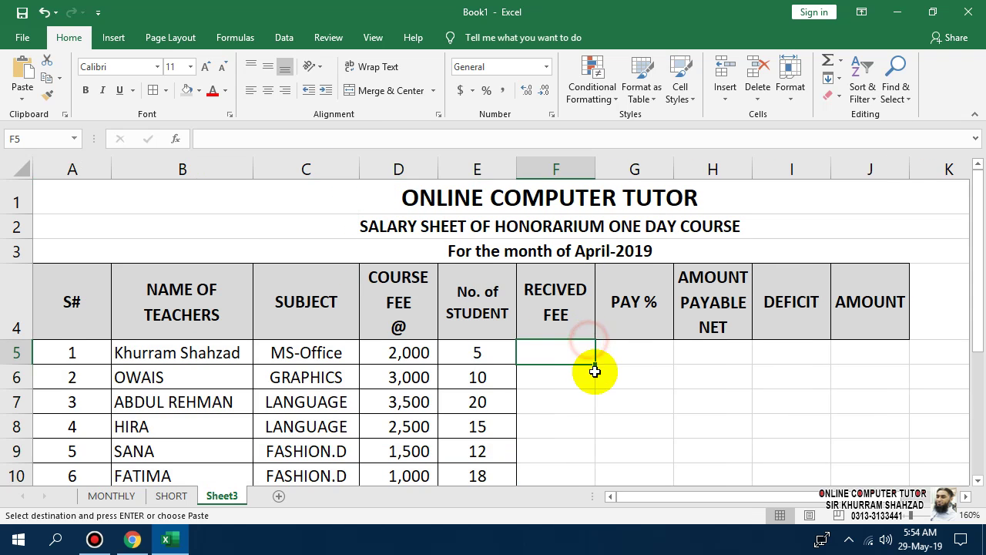
Apply cell borders to the whole data range A5:J10
scroll(593, 370, down, 1)
drag(870, 268, 17, 393)
click(155, 90)
scroll(451, 378, up, 1)
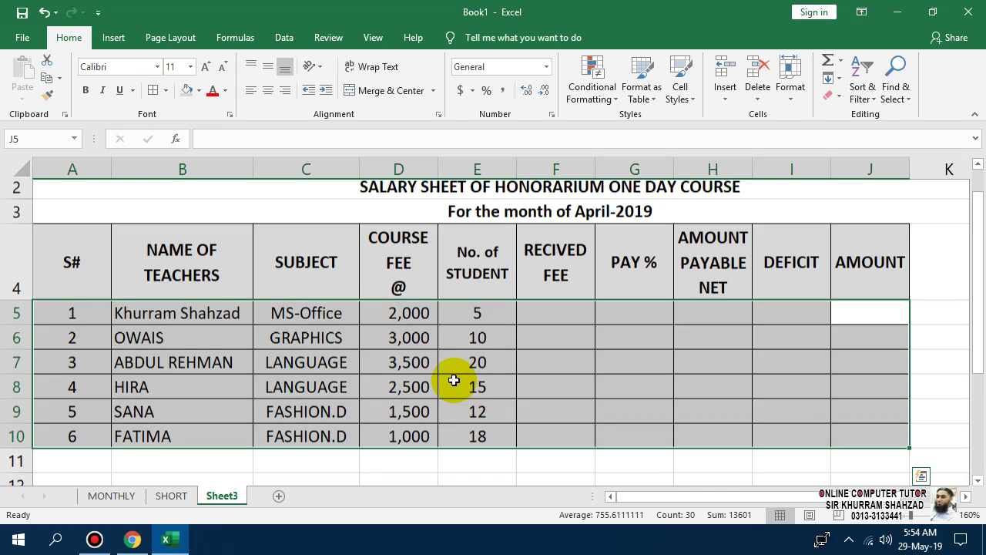
Replace the teacher's name in B5 and set the subject in C5 to PIZZA
drag(286, 351, 208, 359)
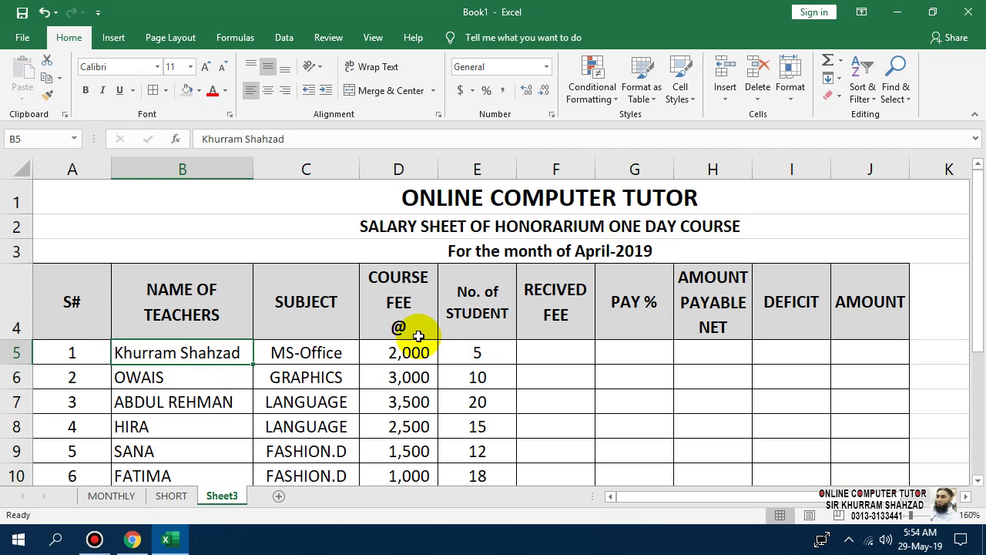
text(SANA)
key(Return)
key(Up)
key(Right)
text(PI)
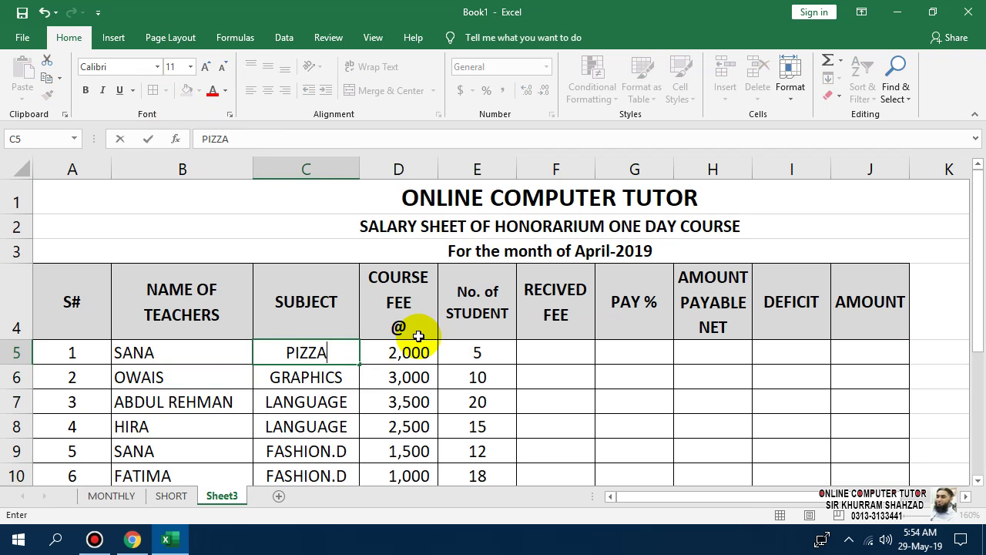
text(ZZA)
key(Return)
Replace the teacher's name in B6, enter PIZZA HUT SPECIAL in C6 and fit column C to its contents
key(Left)
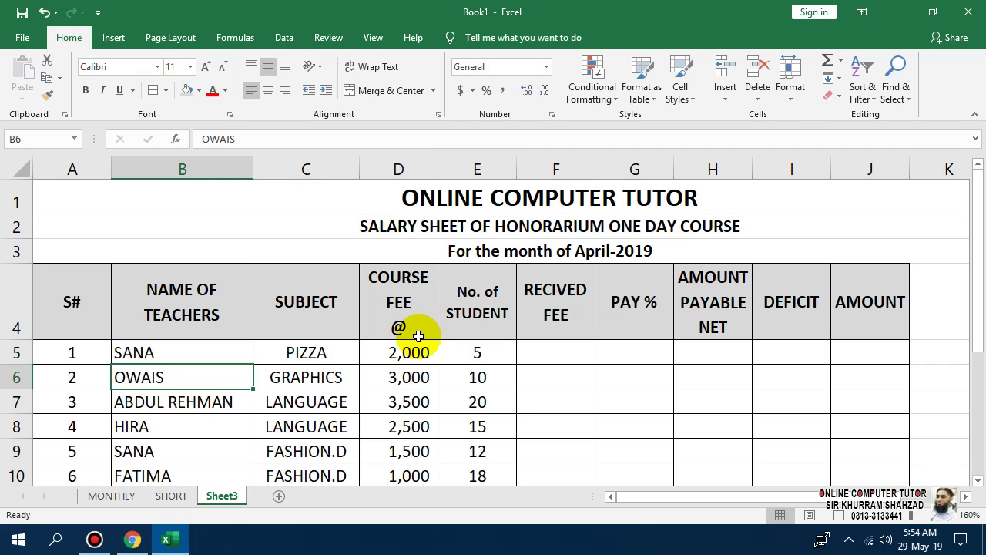
text(FATIMA)
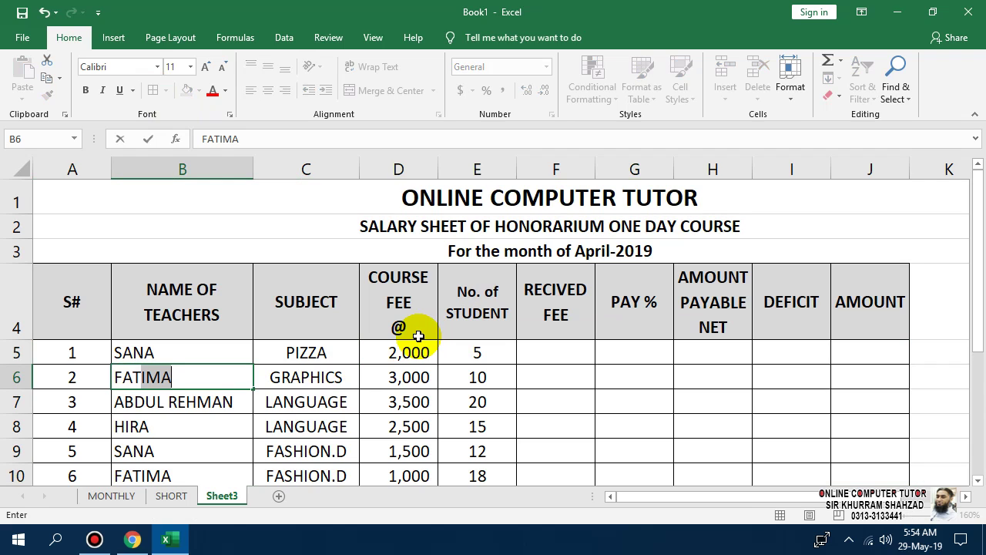
key(Return)
key(Right)
key(Up)
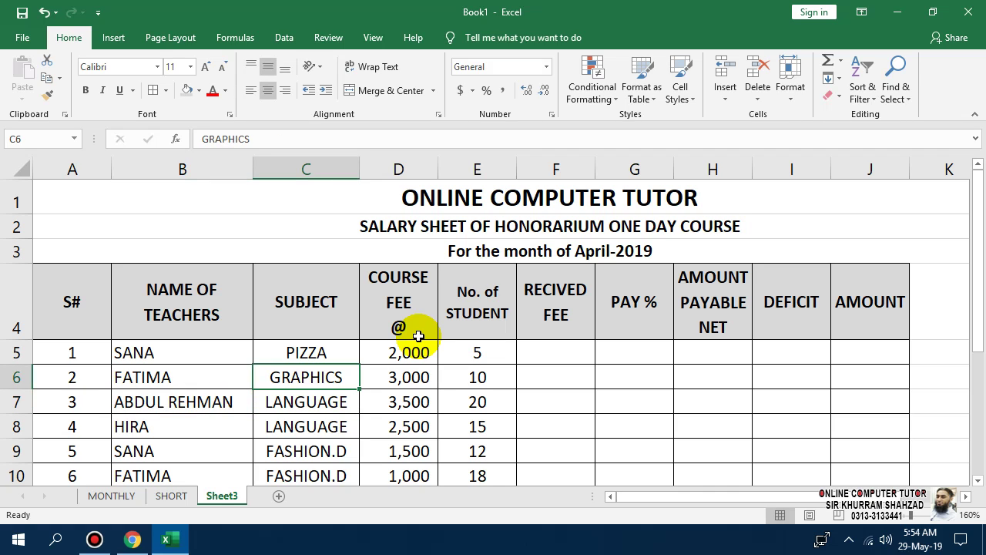
text(PIZZ)
text(A H)
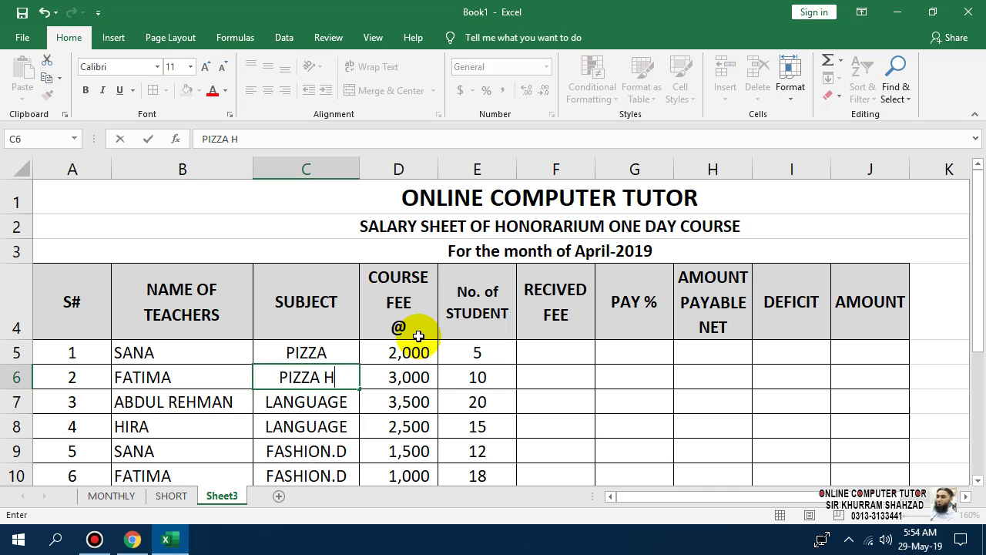
text(UT SPECIAL)
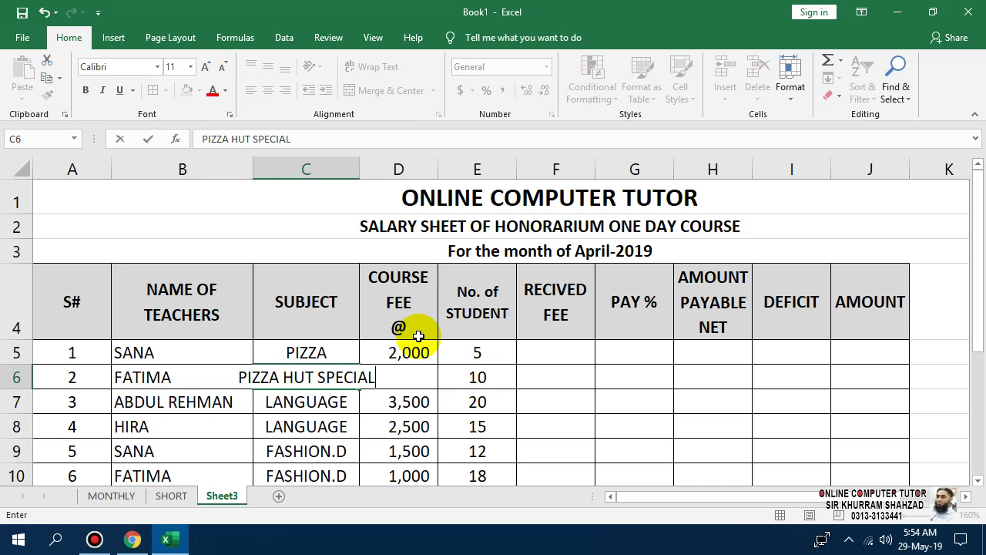
key(Return)
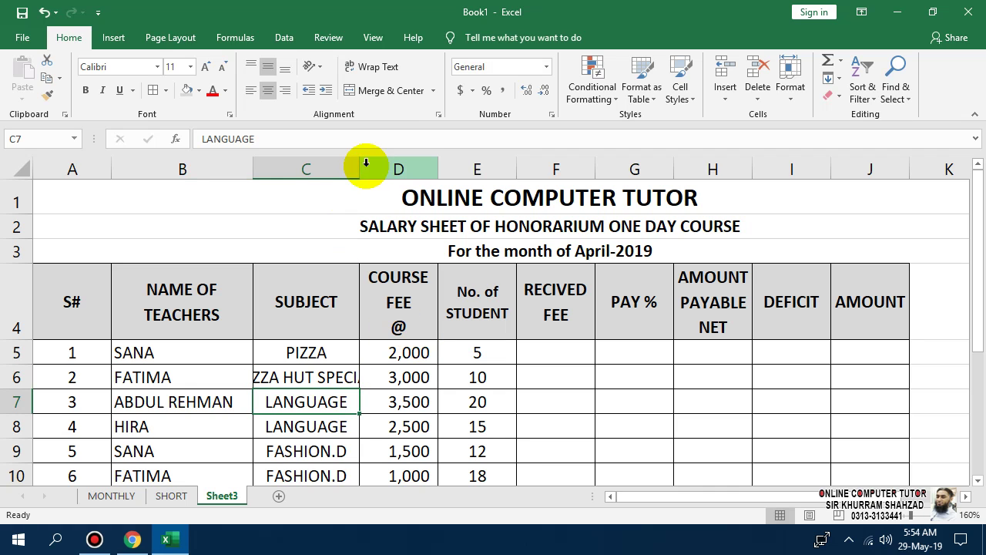
double_click(359, 165)
Copy the teacher's name from B8 into B7
click(205, 402)
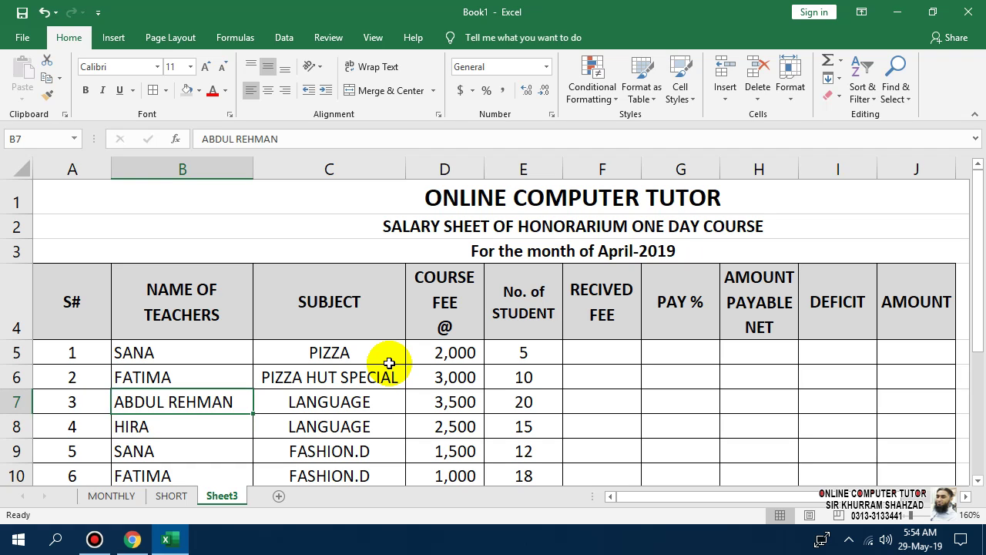
key(Down)
key(Up)
key(Down)
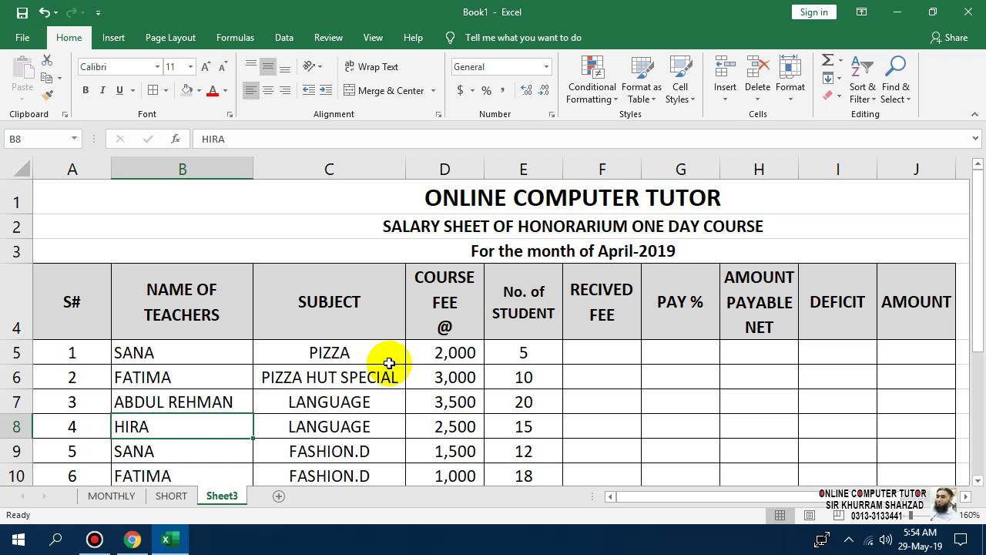
key(ctrl+c)
key(Up)
key(ctrl+v)
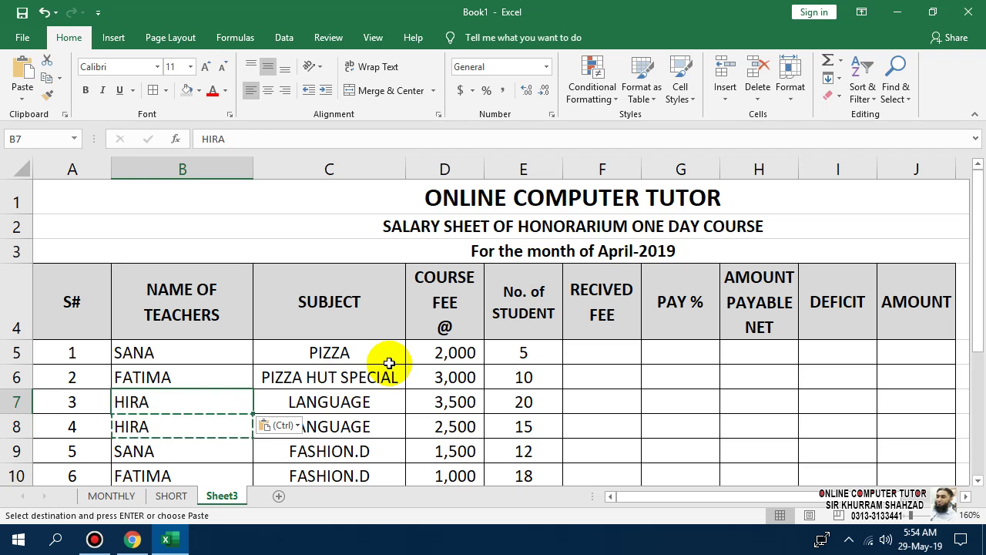
Set the subject in C7 to BIRYANI SPECIAL
key(Right)
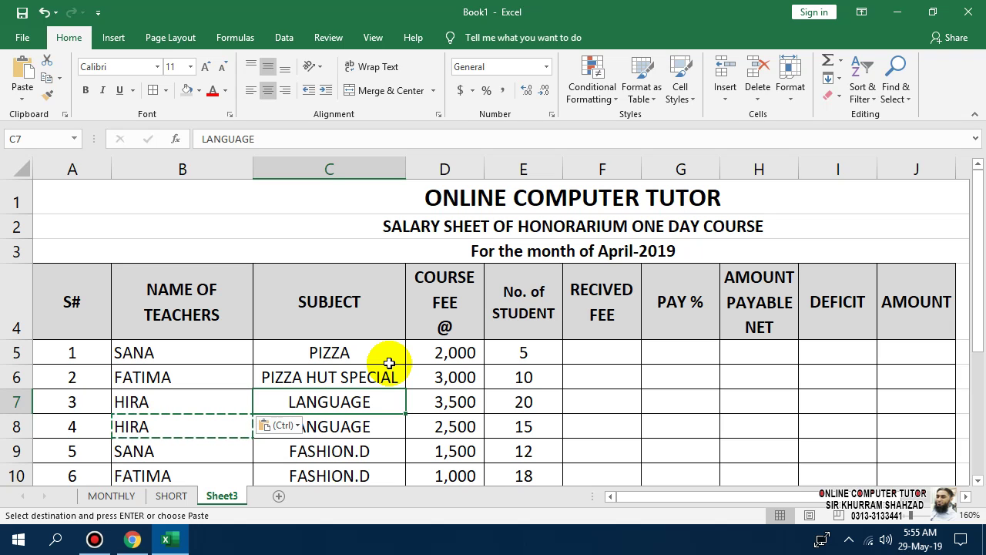
text(B)
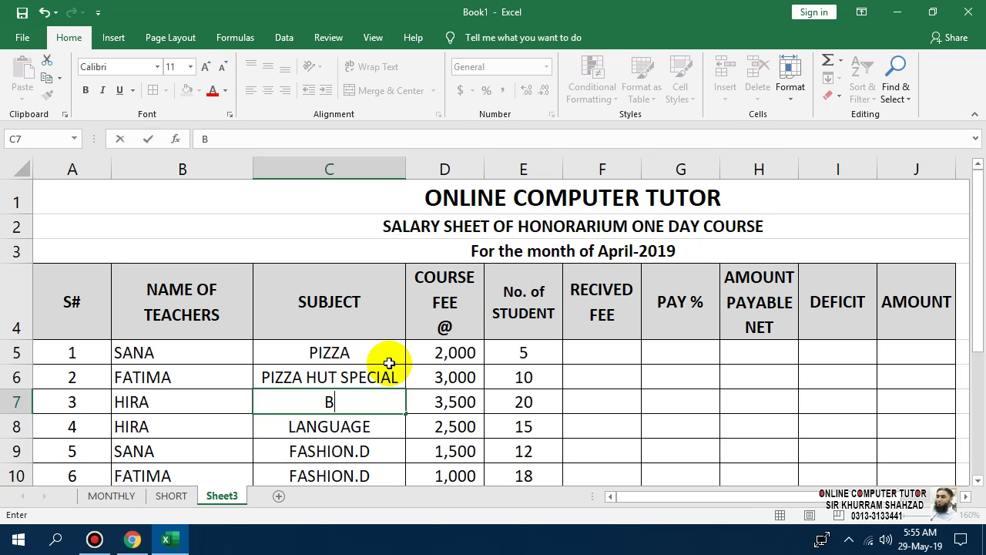
text(IRYANI SPECIAL)
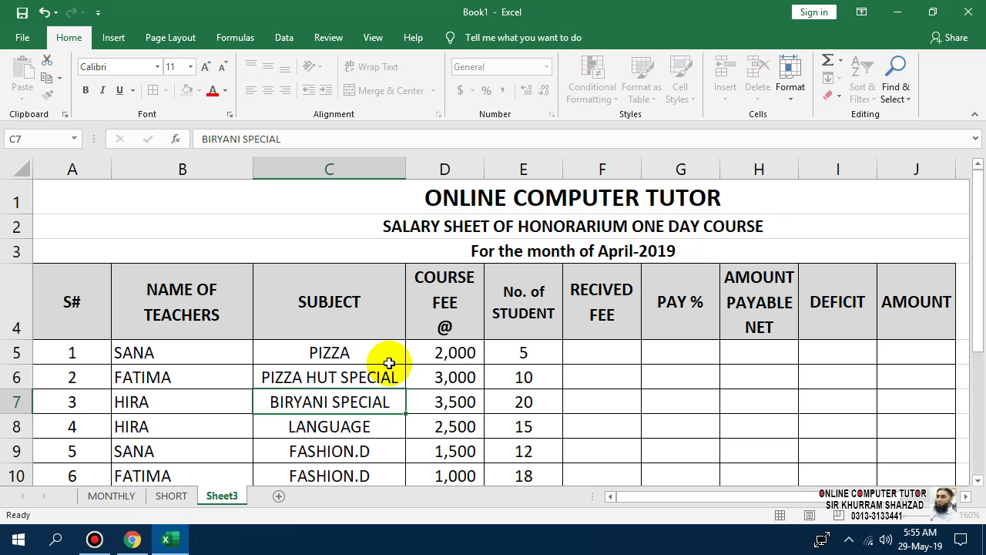
key(Return)
Replace the duplicate teacher's name in B8 with a different teacher's name and select that row's subject cell
key(Return)
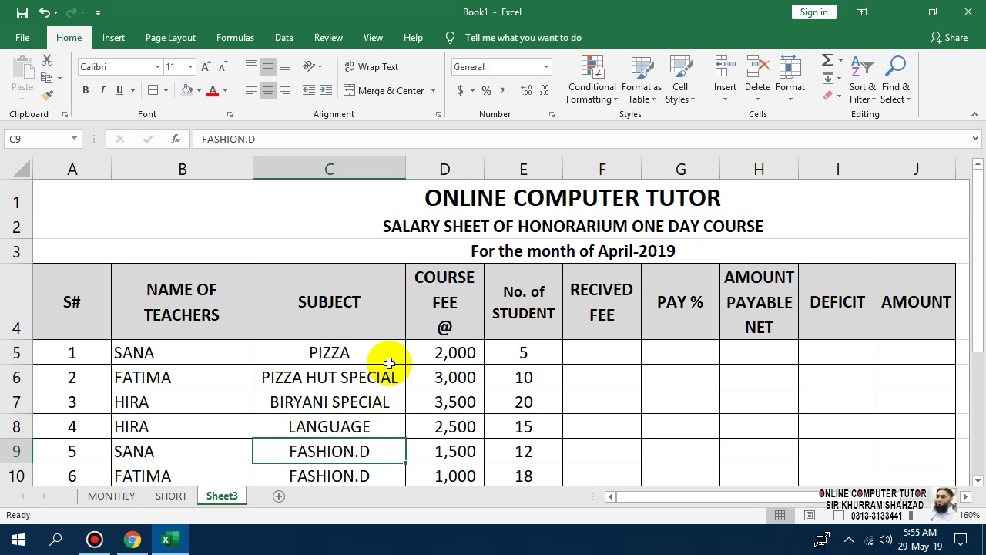
key(Left)
key(Up)
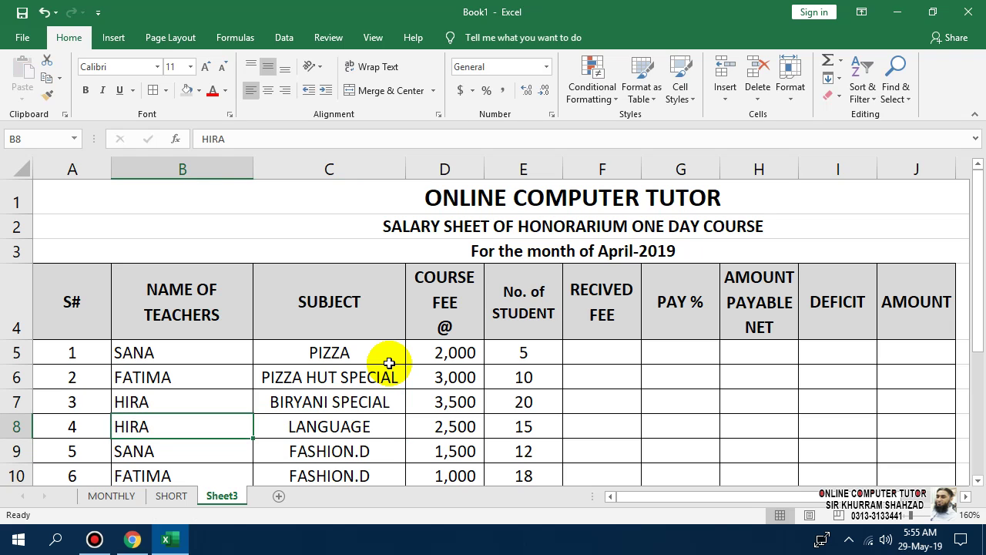
key(shift+Right)
key(Down)
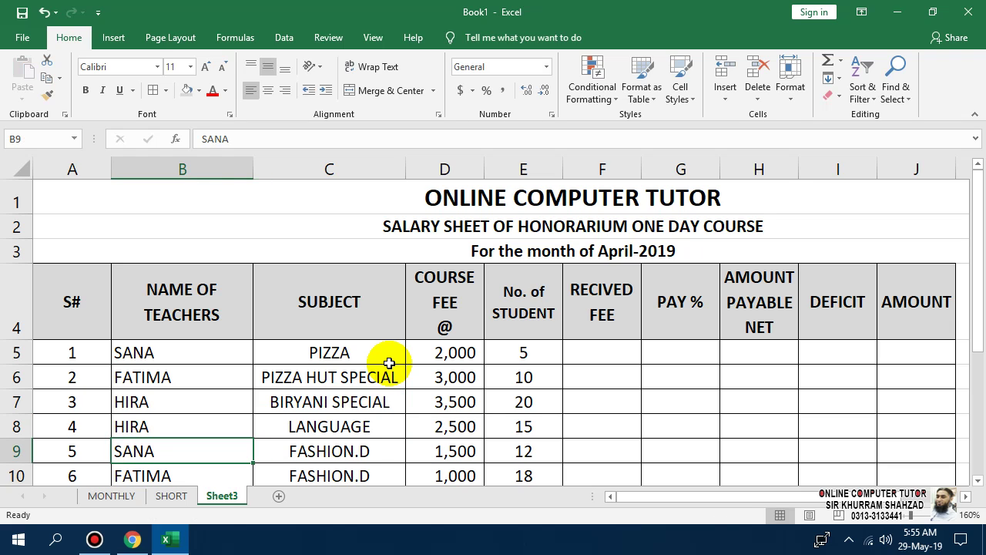
key(Up)
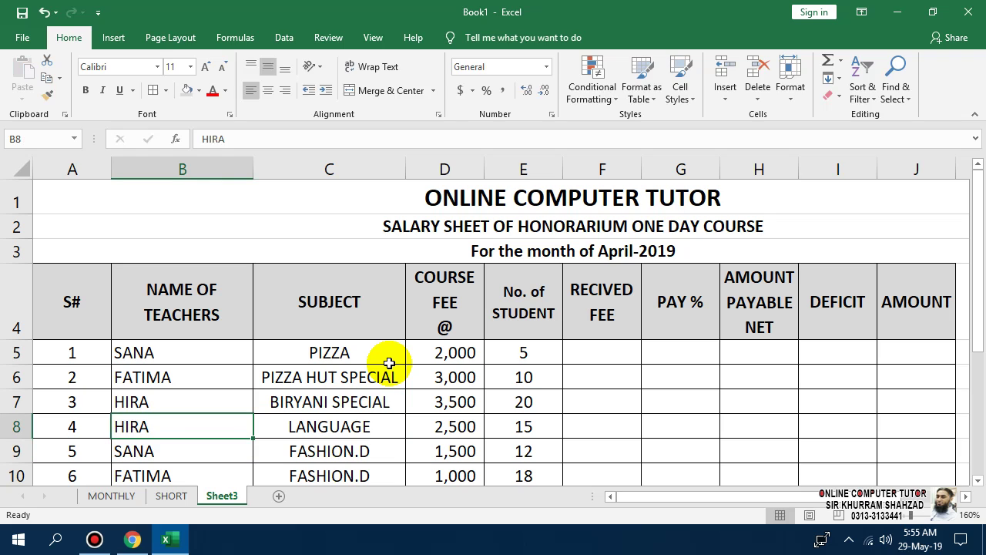
text(AYESHA)
key(Return)
key(Up)
key(Right)
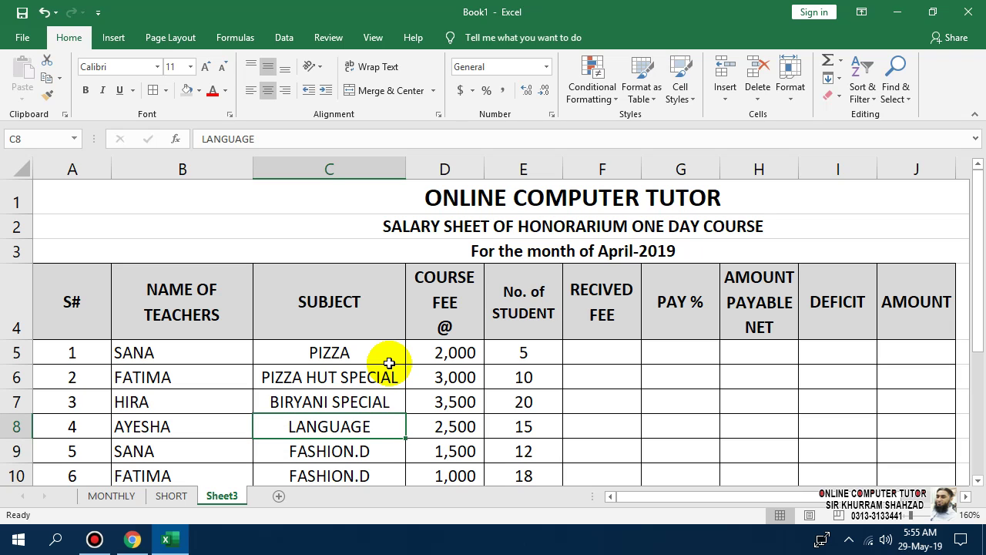
Set the subject in C8 to NANDO'S SPECIAL
text(NANDO)
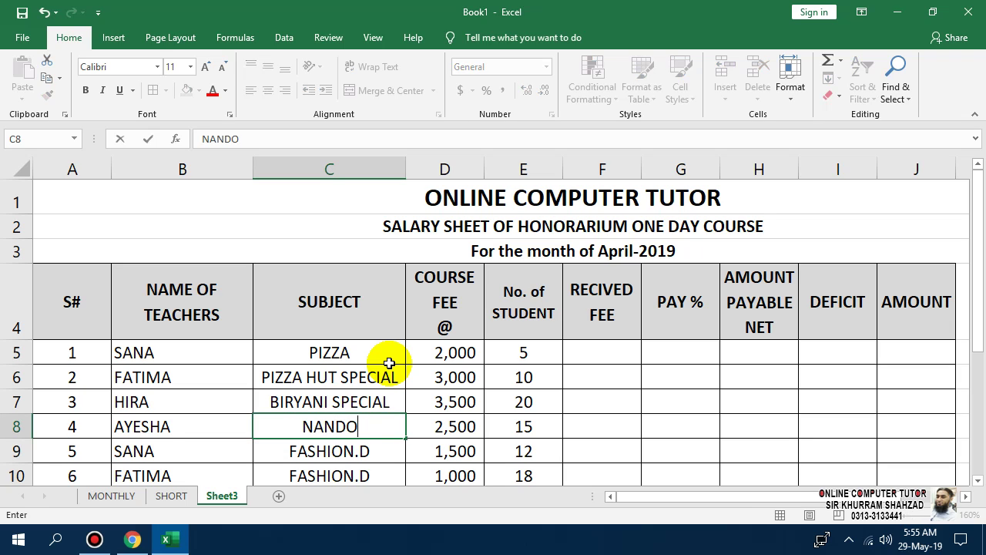
text('S SPECIAL)
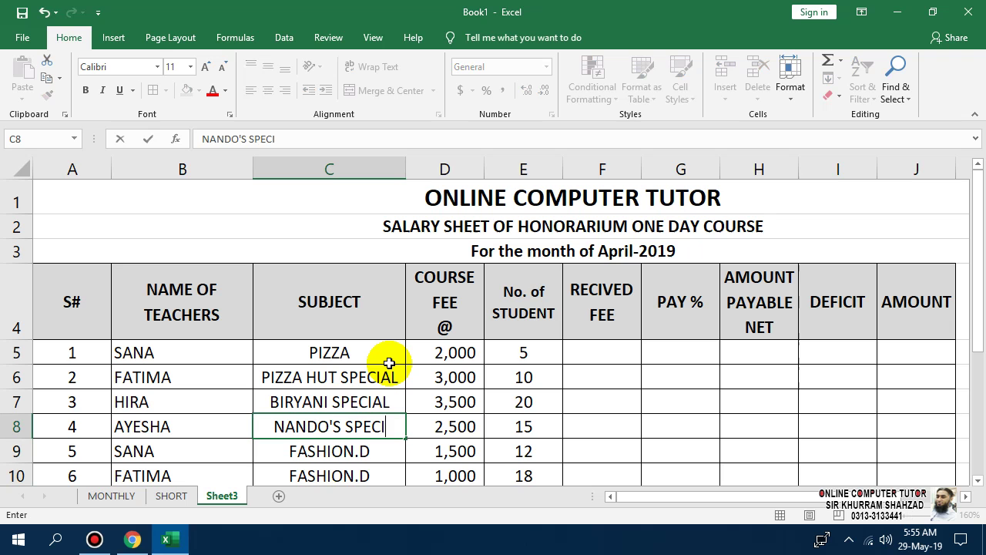
key(Return)
Clear all contents and formatting from rows 9 and 10 beneath the fourth teacher's row
scroll(390, 362, down, 2)
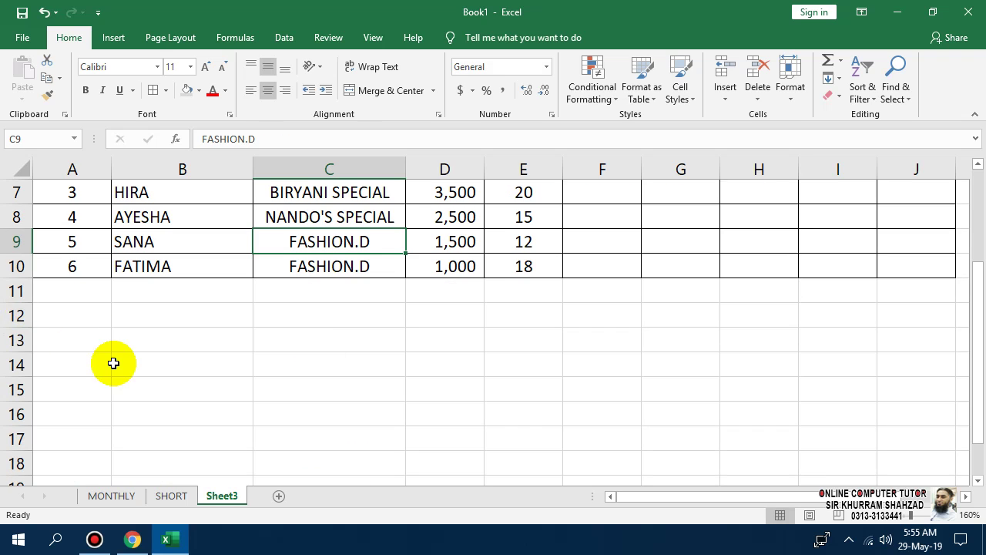
scroll(108, 364, up, 1)
drag(15, 367, 17, 392)
right_click(17, 392)
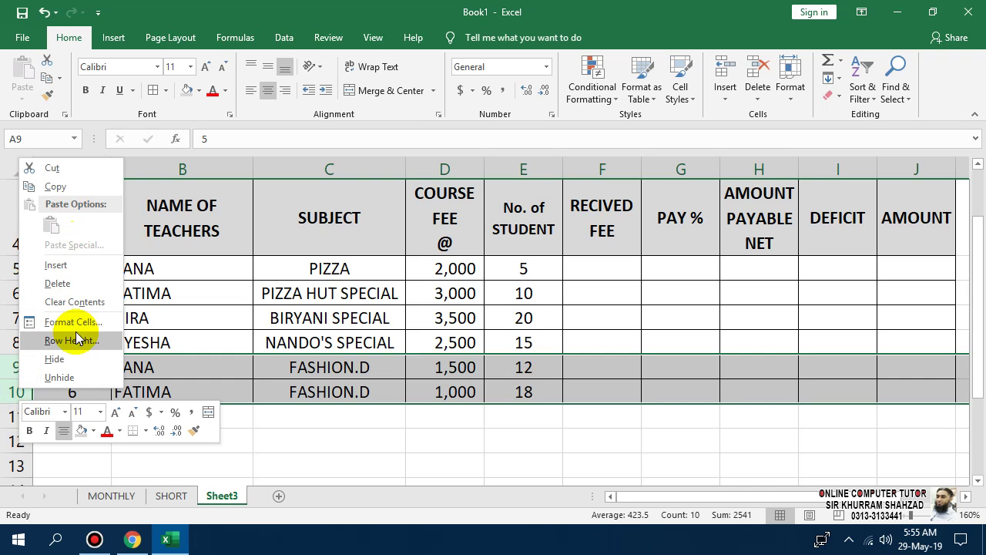
click(828, 94)
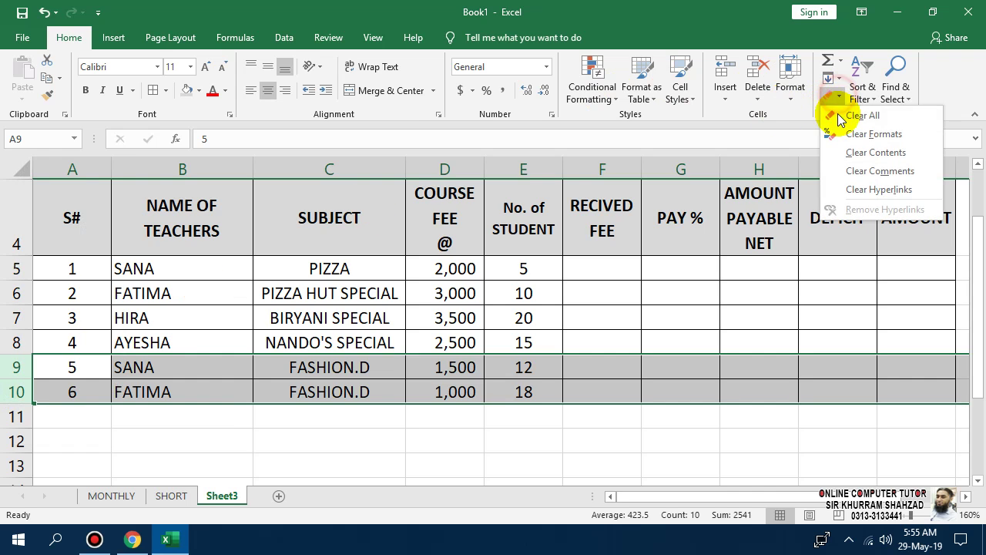
click(857, 116)
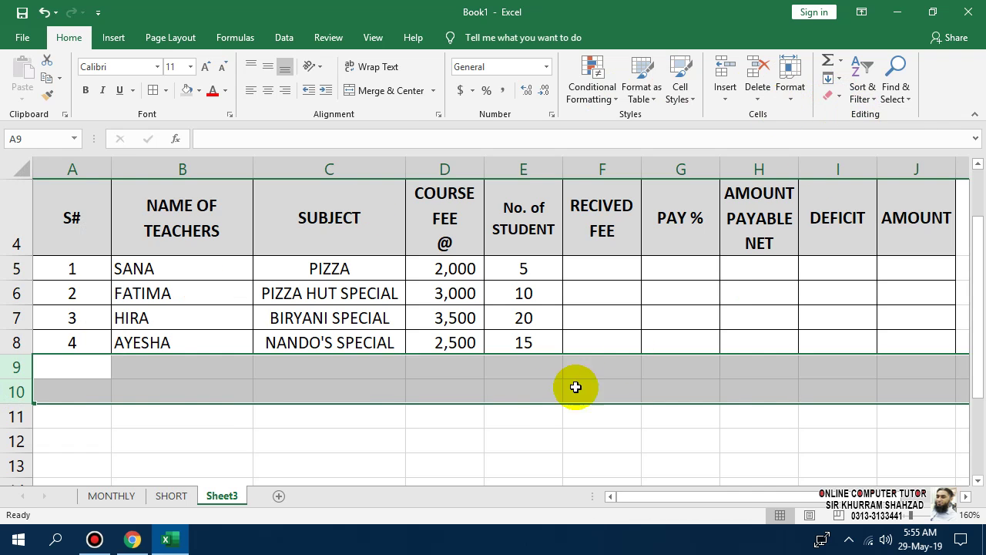
click(510, 416)
Calculate the received fee in F5 with the formula =D5*E5
click(616, 264)
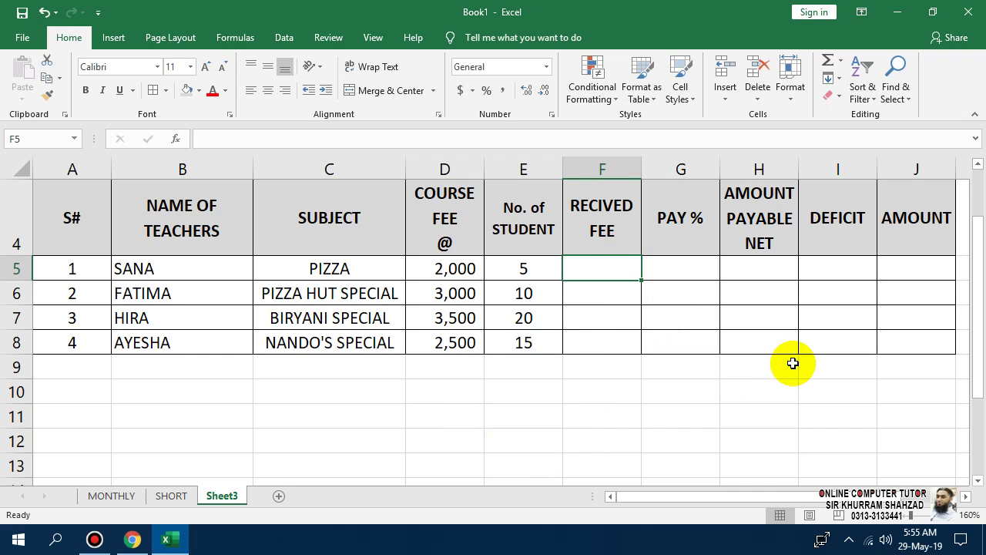
text(])
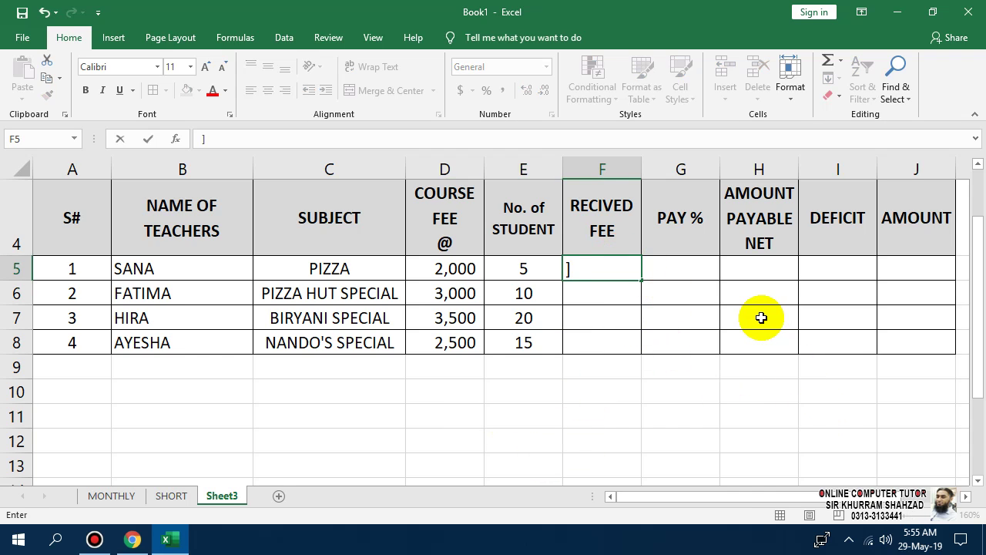
text(=)
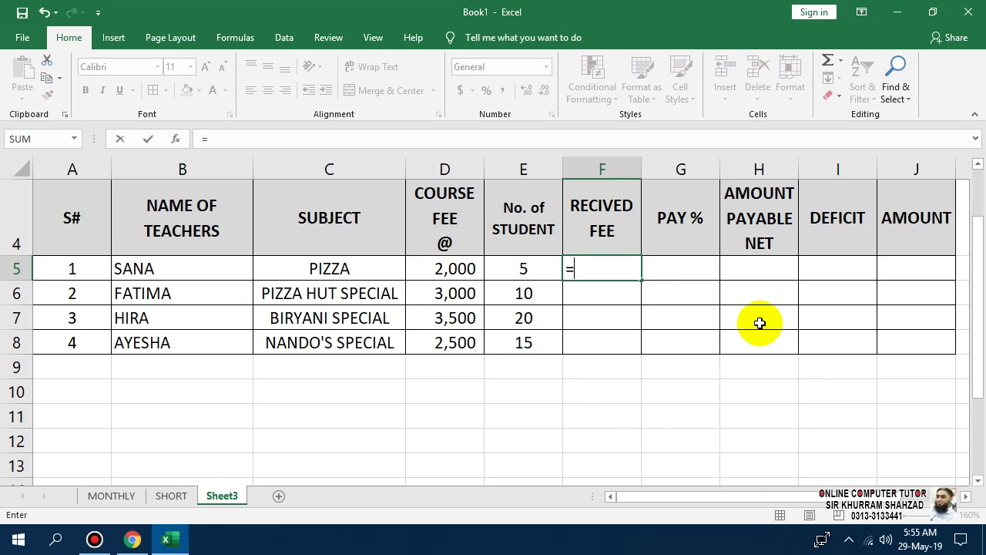
click(462, 266)
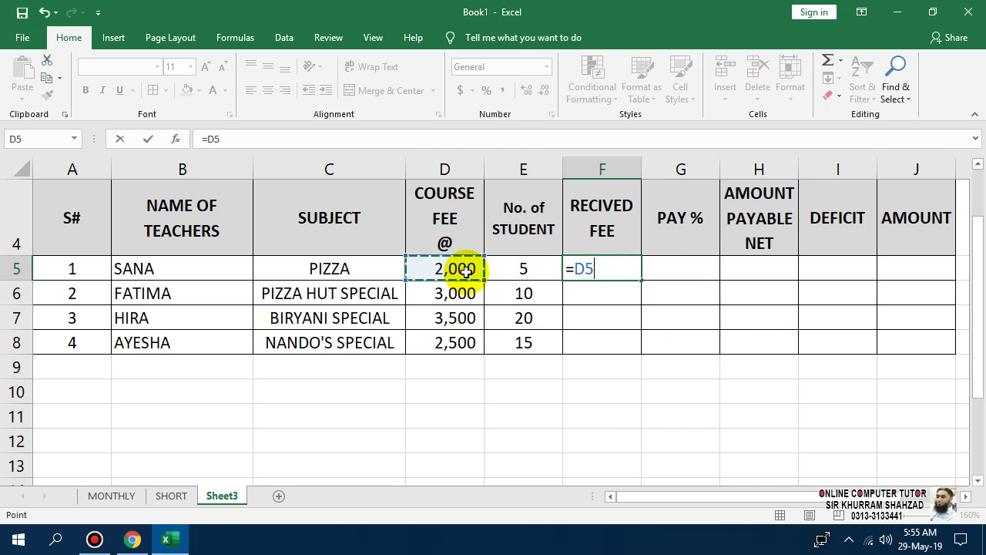
text(*)
click(529, 272)
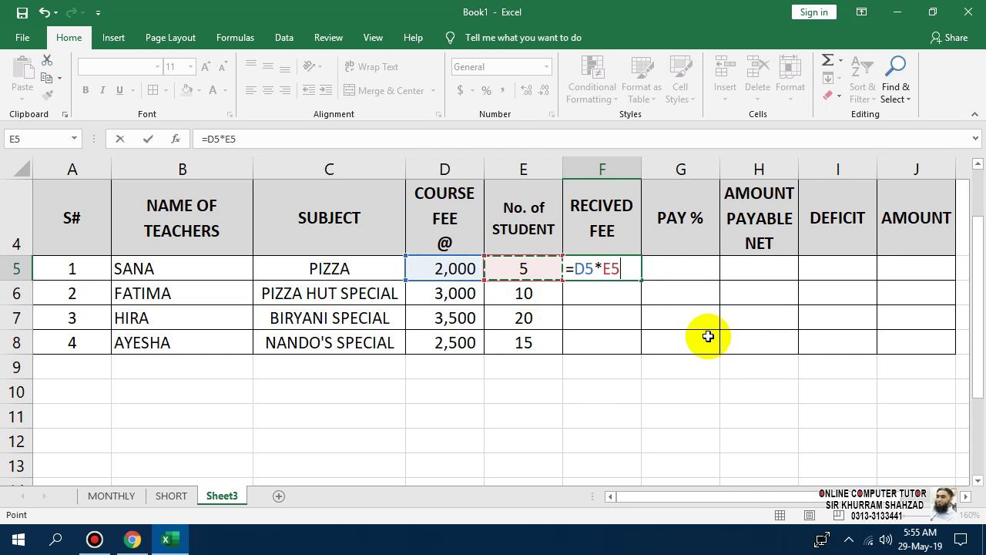
key(Return)
Set the course fees in D5 through D8 to 500, 800, 150 and 150
click(462, 266)
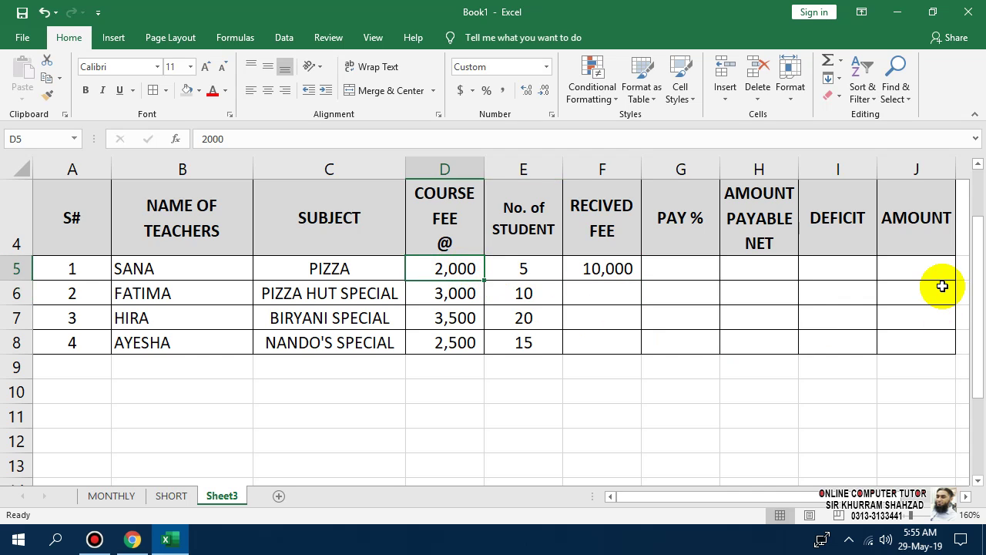
key(F2)
key(BackSpace)
key(BackSpace)
key(BackSpace)
key(BackSpace)
text(500)
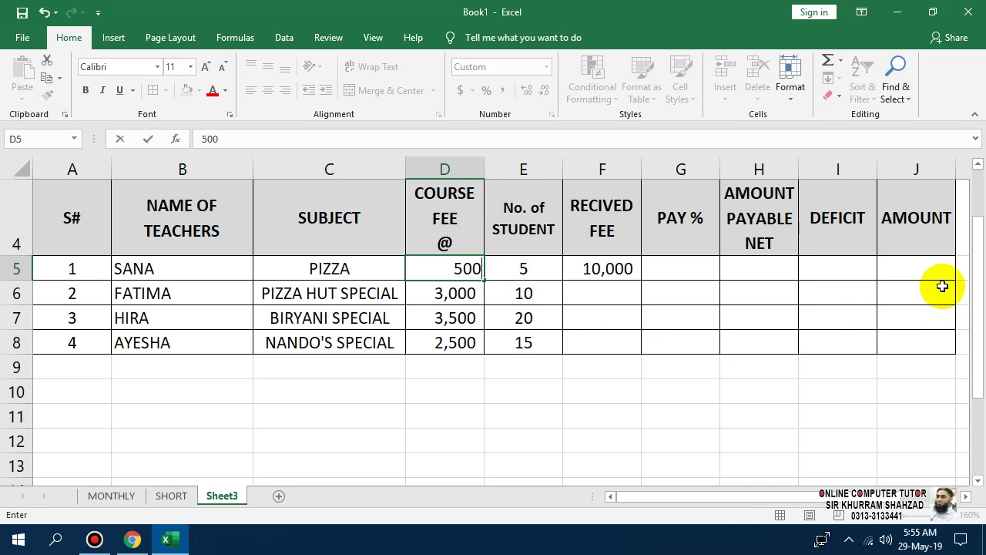
key(Return)
text(800)
key(Return)
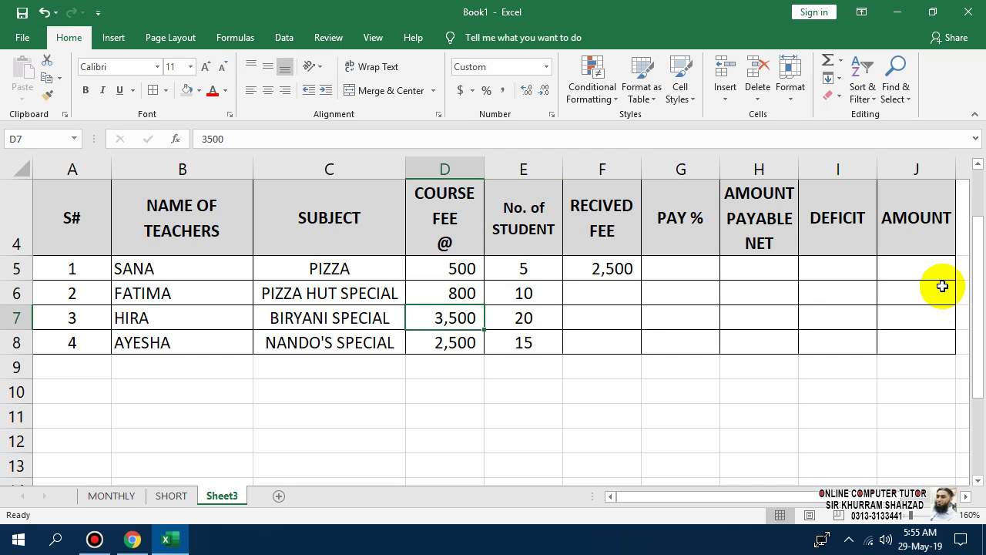
text(150)
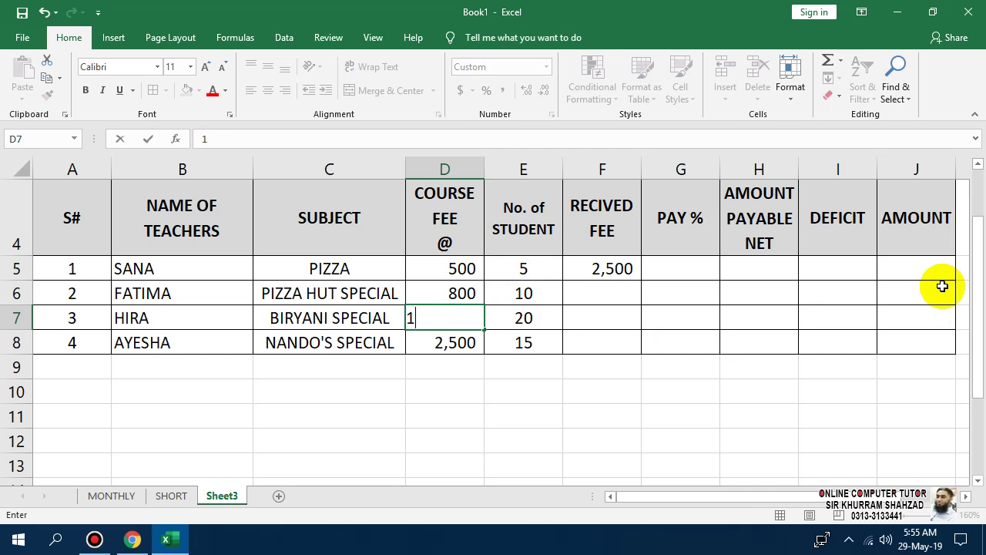
key(Return)
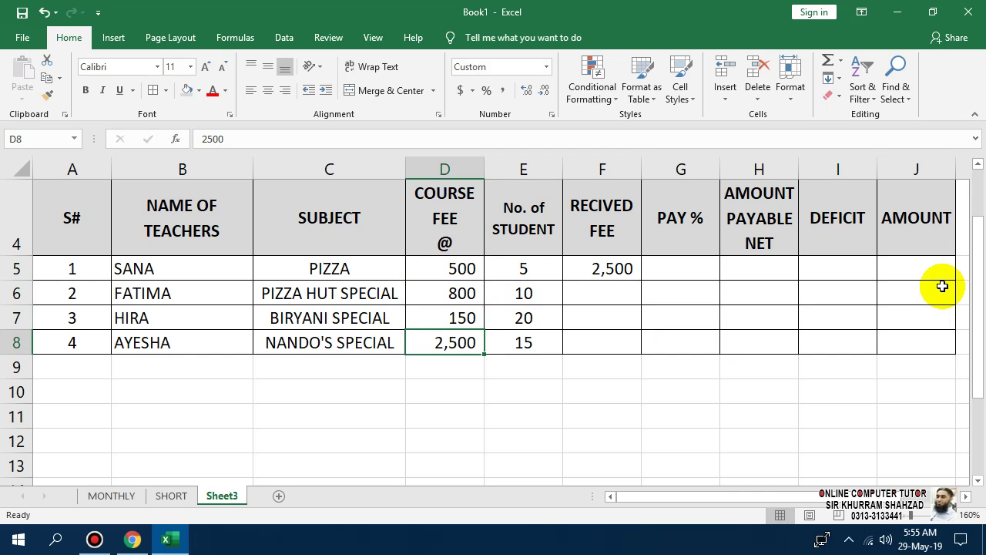
text(150)
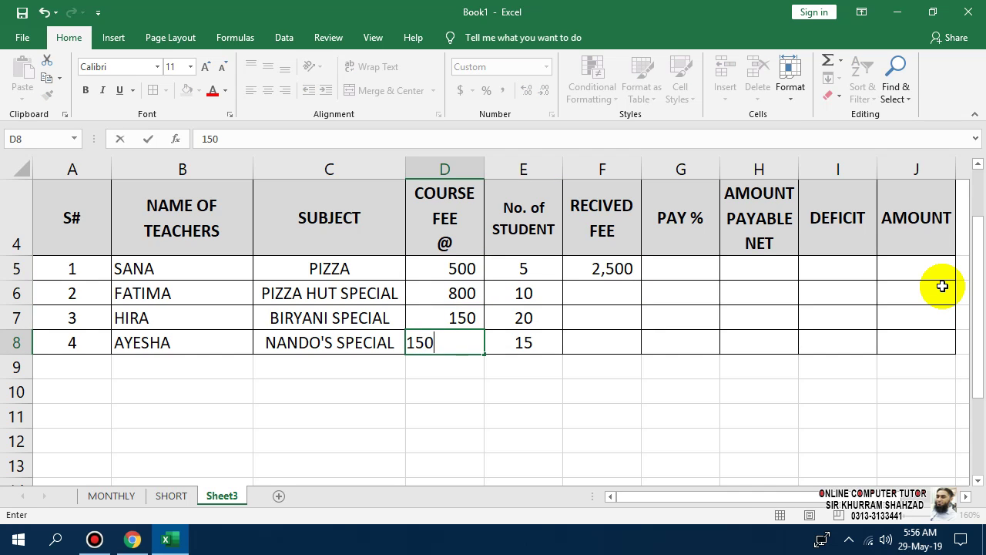
key(Return)
Try 20 as the number of students in E6 and change it back to 10
click(535, 266)
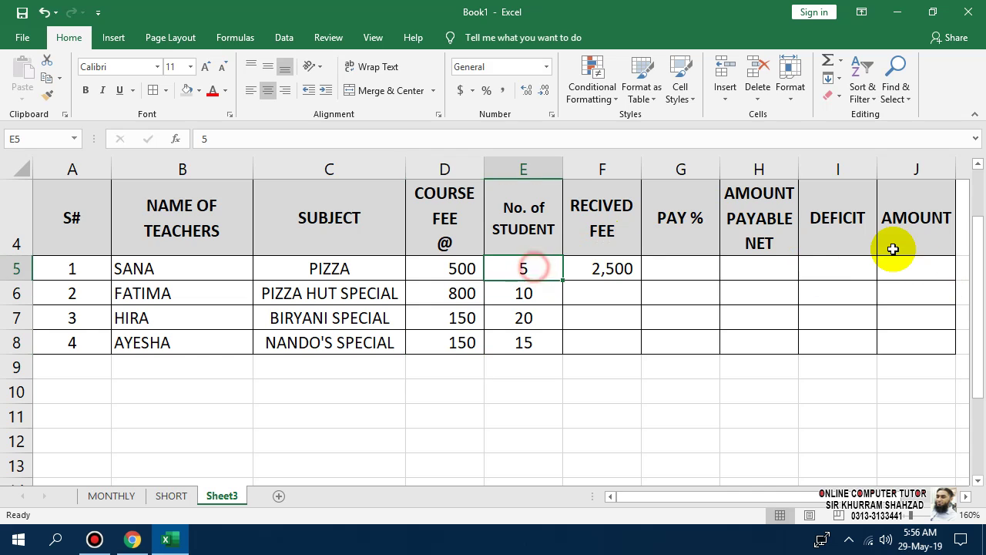
key(Down)
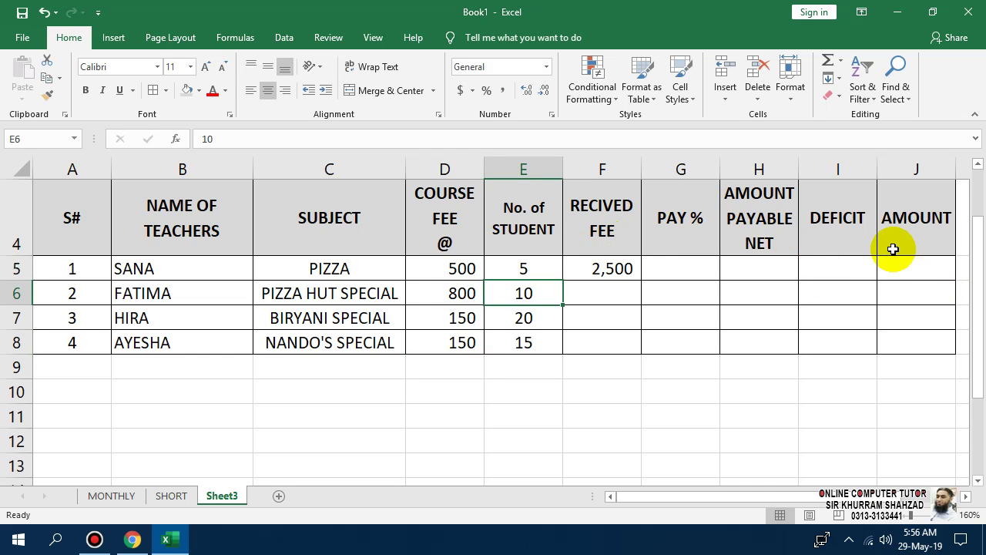
text(20)
key(Return)
key(Up)
text(1)
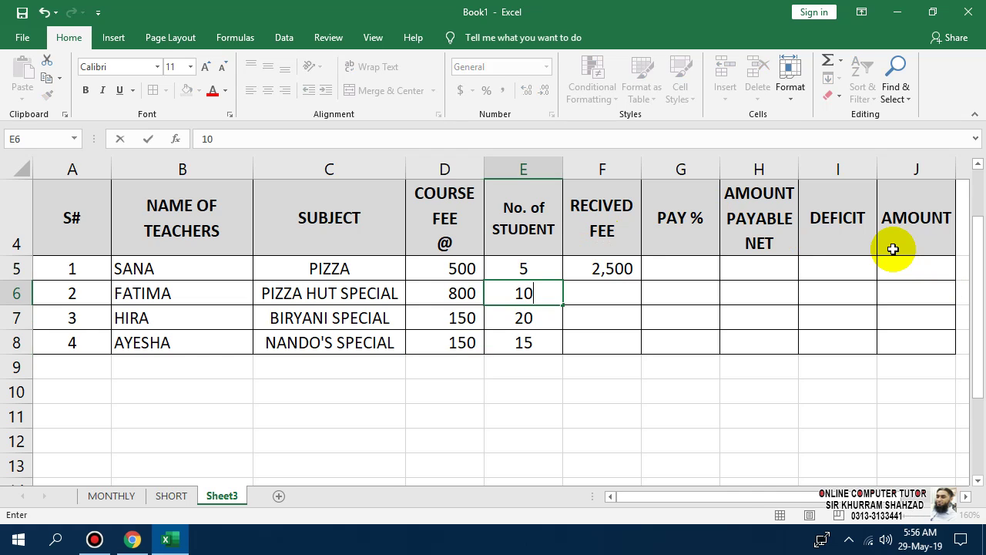
text(0)
key(Return)
Set the number of students to 15 in E5, 30 in E7 and 28 in E8
key(Up)
key(Up)
text(15)
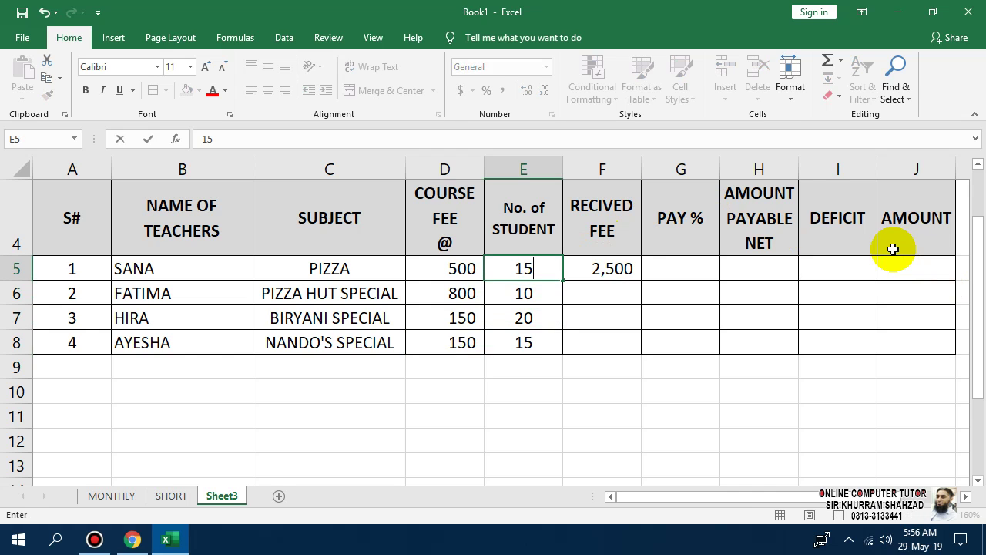
key(Return)
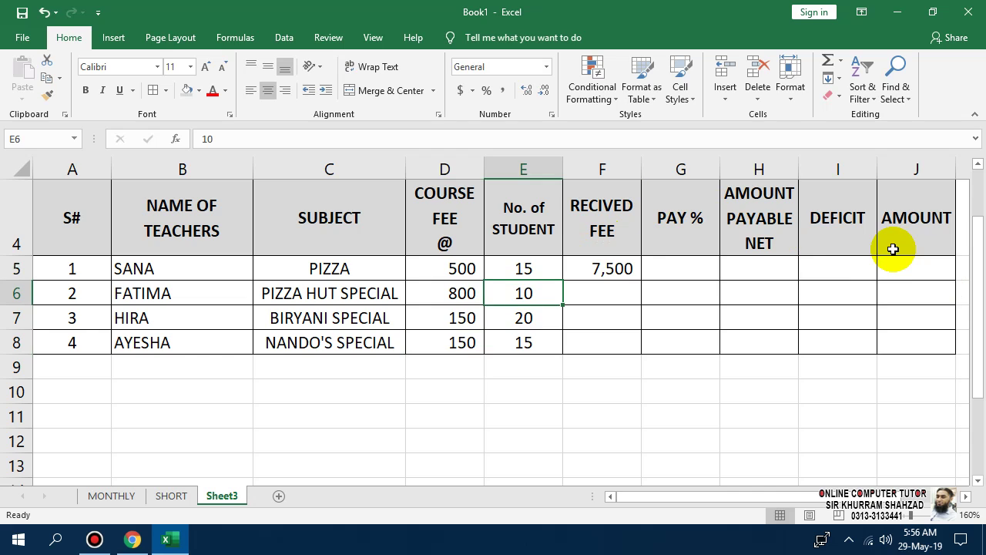
key(Down)
text(30)
key(Return)
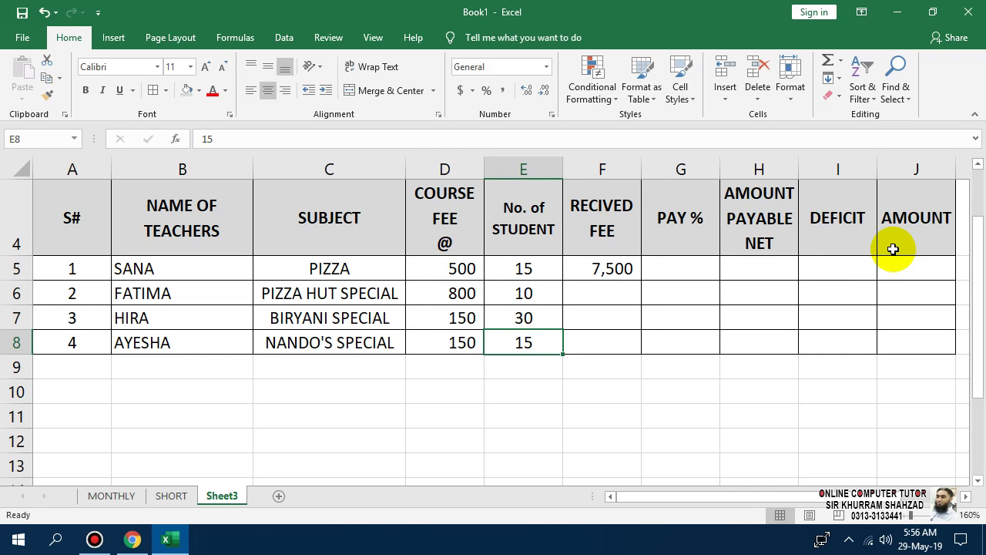
text(28)
key(Return)
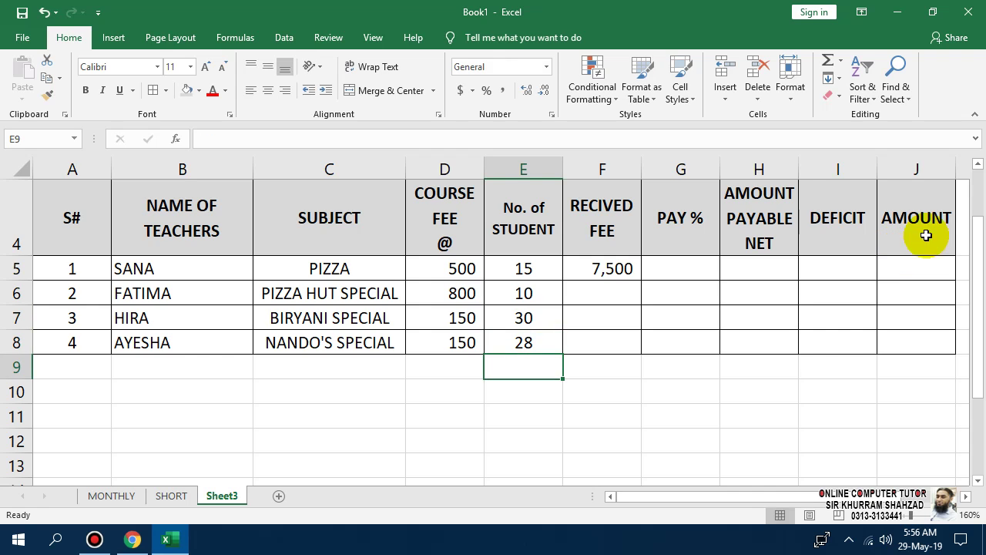
Clear F5, enter the received fee formula =D5*E5 there again and fill it down to F8
click(611, 275)
key(Delete)
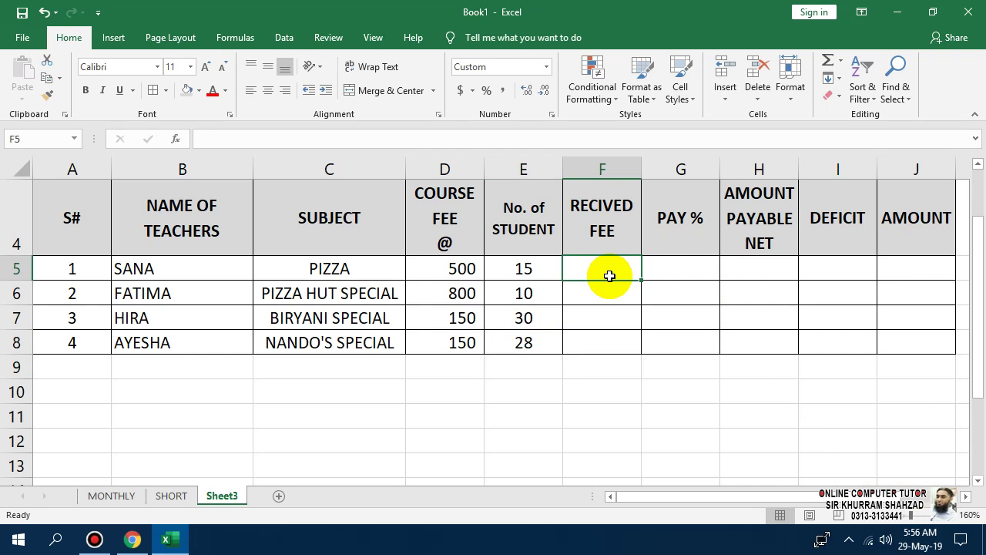
text(=)
key(Left)
key(Left)
text(*)
key(Left)
key(Return)
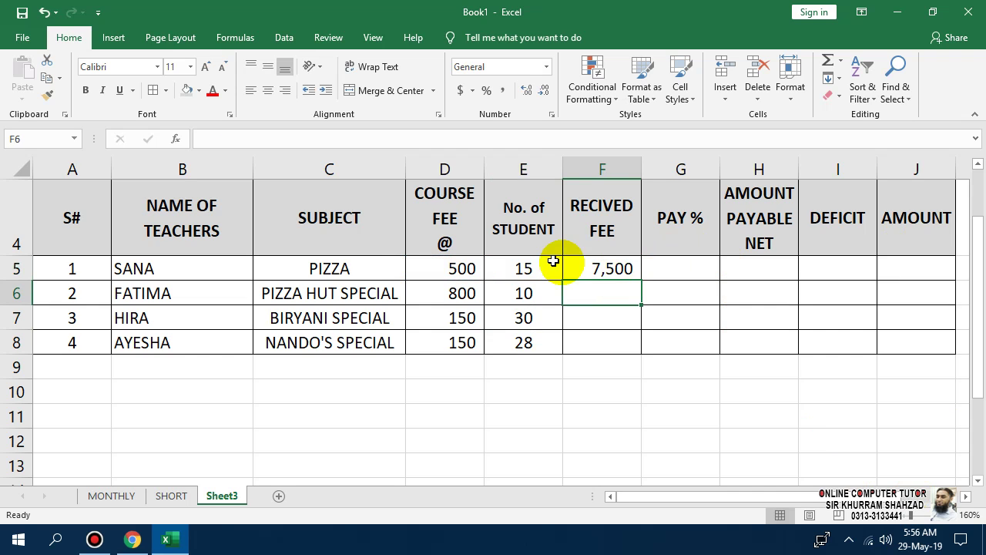
click(605, 272)
drag(640, 280, 625, 346)
Start the pay percentage formula in G5 with =IF(E5<5,90, as its first condition and result
scroll(621, 438, up, 1)
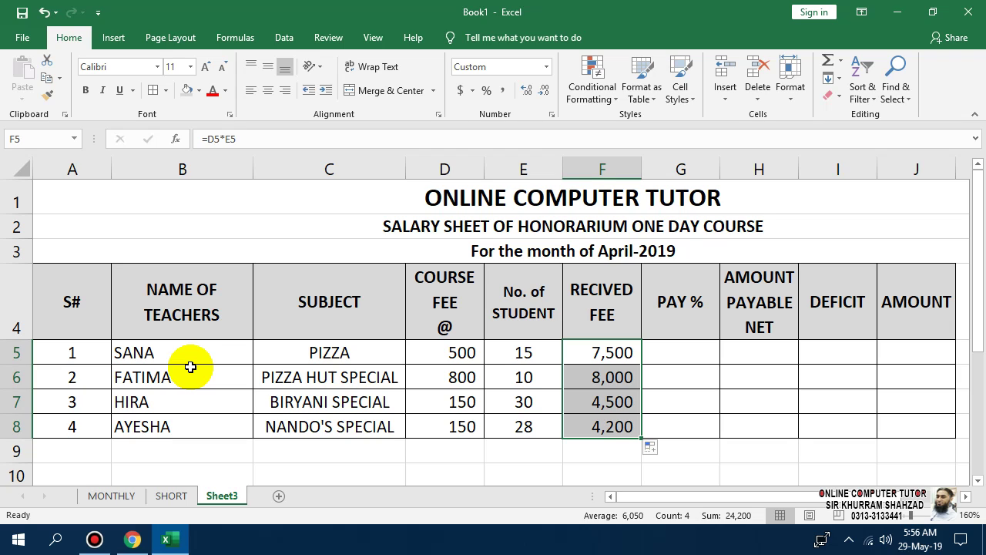
click(652, 357)
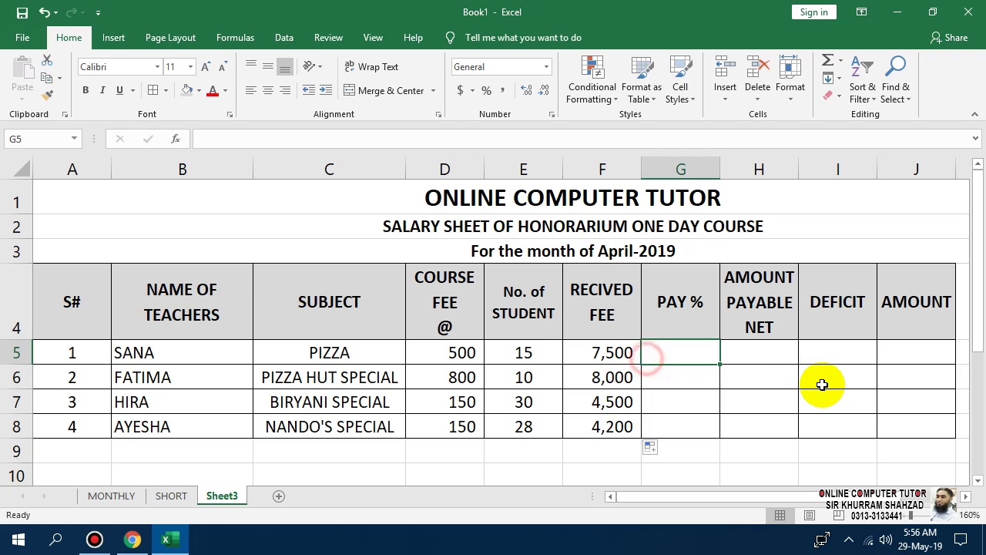
text(=IF()
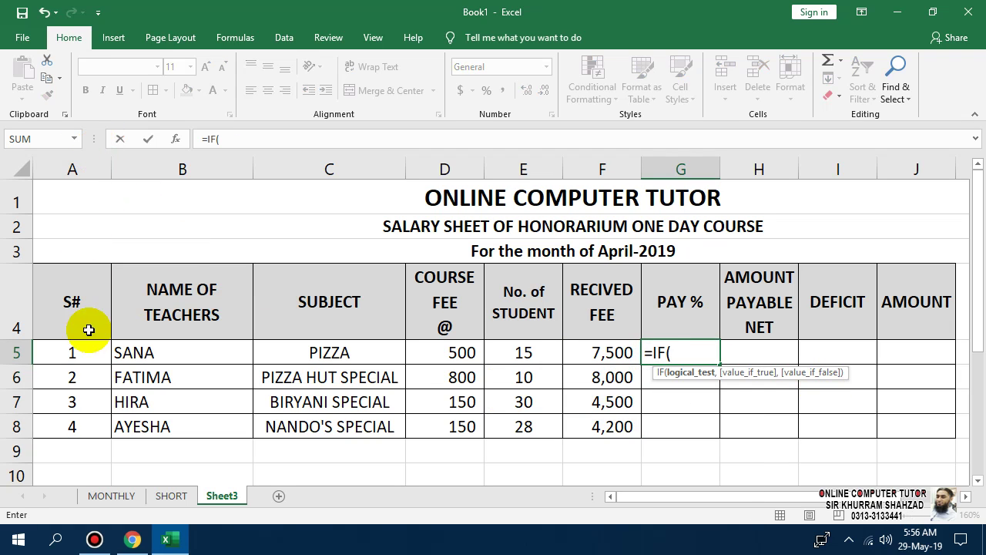
click(547, 357)
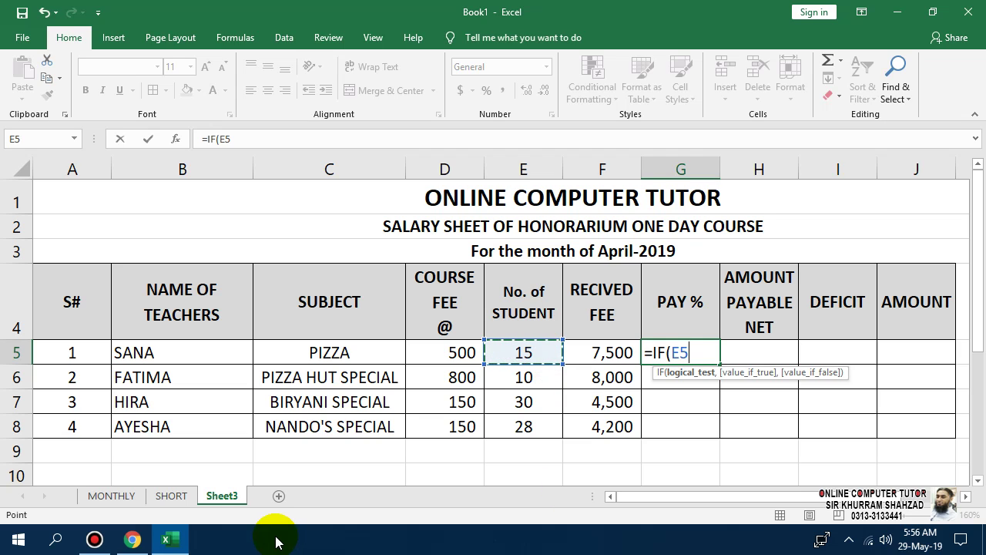
text(<)
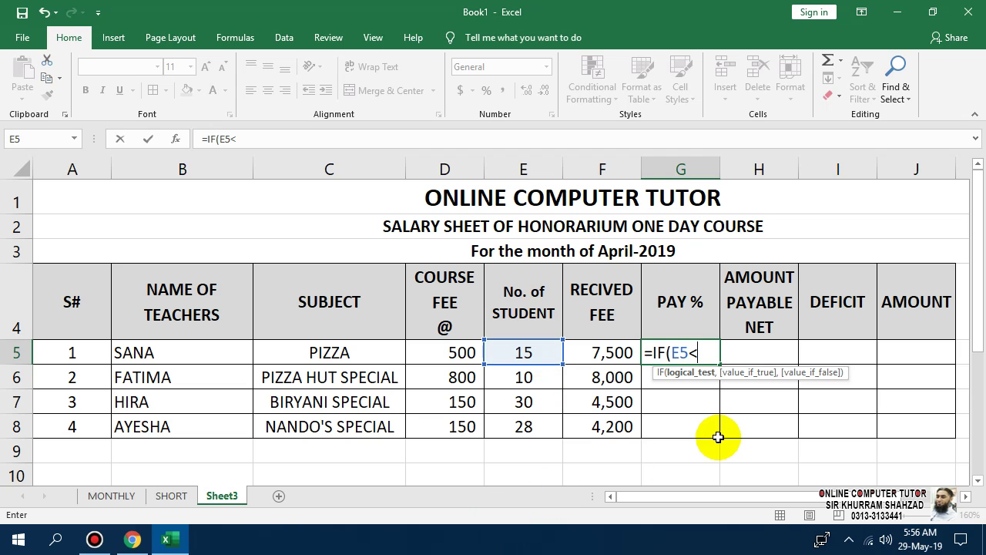
text(15)
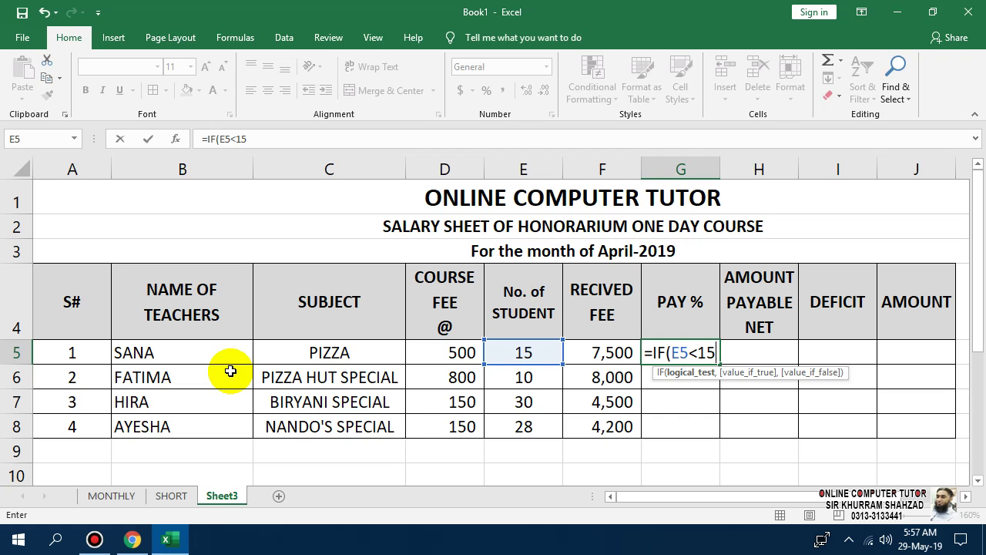
key(BackSpace)
key(BackSpace)
text(5)
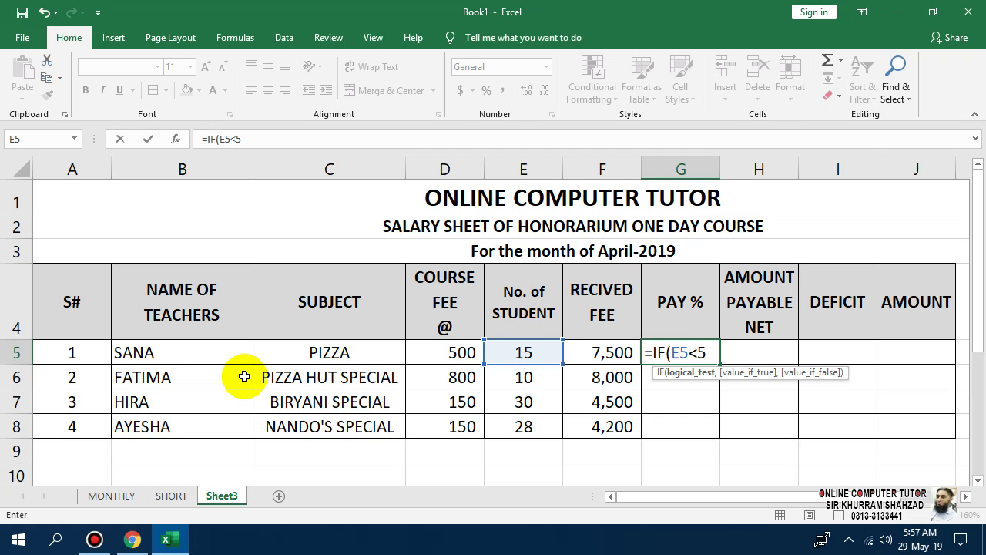
text(,)
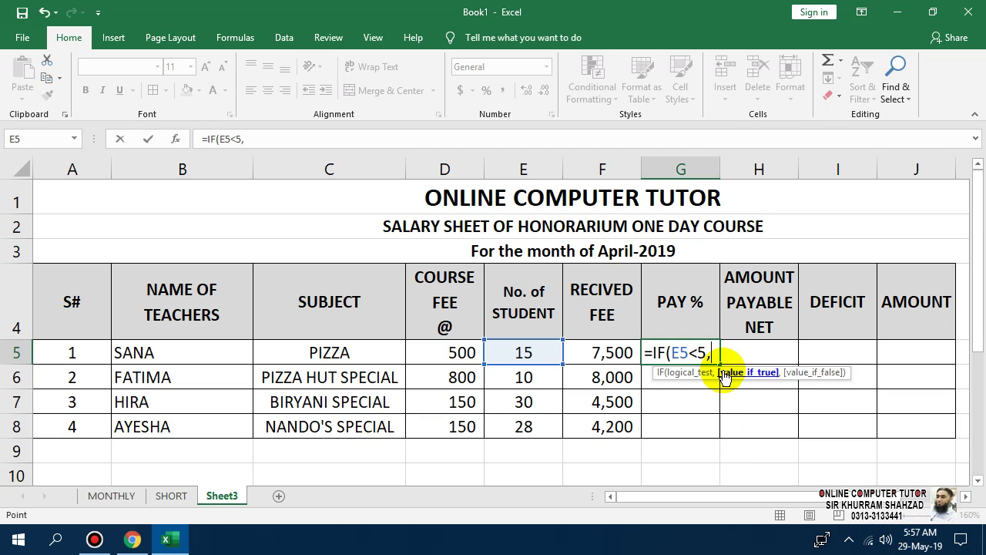
text(90%)
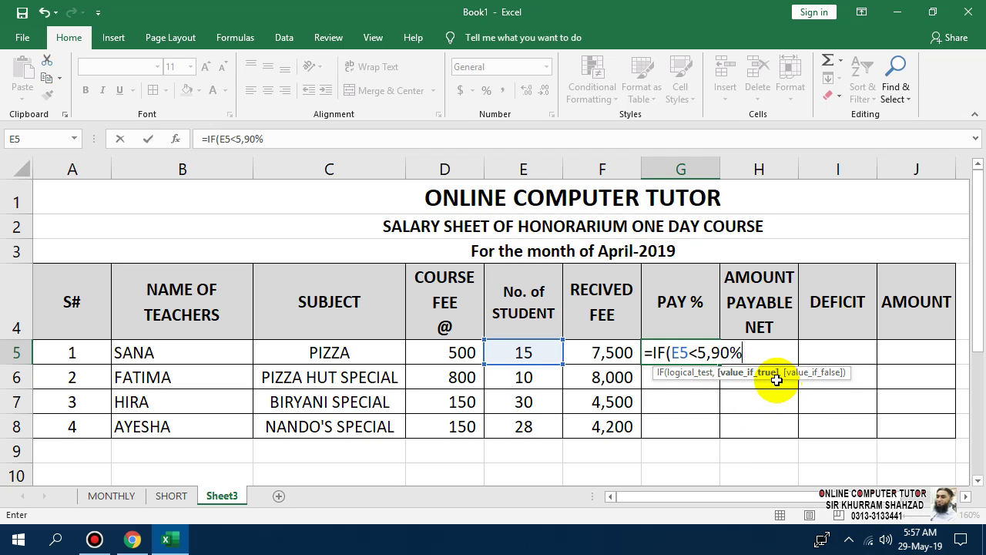
key(BackSpace)
text(,)
Duplicate the IF part at the end of the G5 formula and change the copy's condition to E5<=10
drag(746, 347, 653, 345)
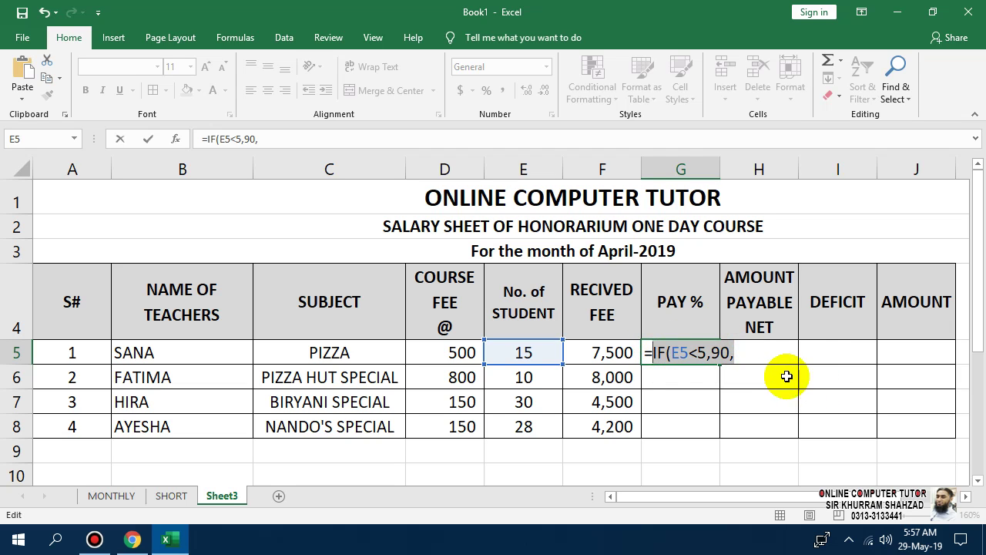
click(741, 353)
key(ctrl+v)
click(778, 352)
key(BackSpace)
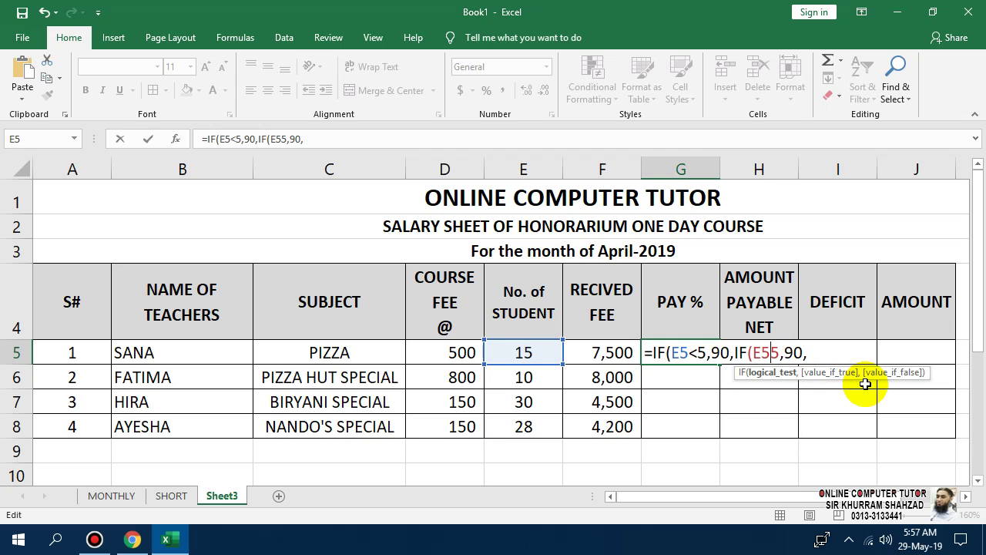
text(>)
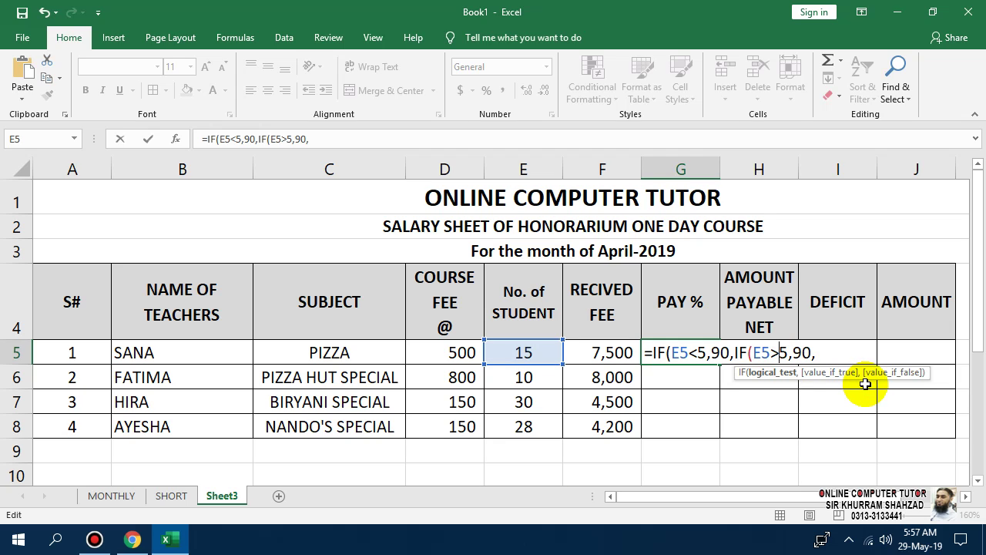
text(=)
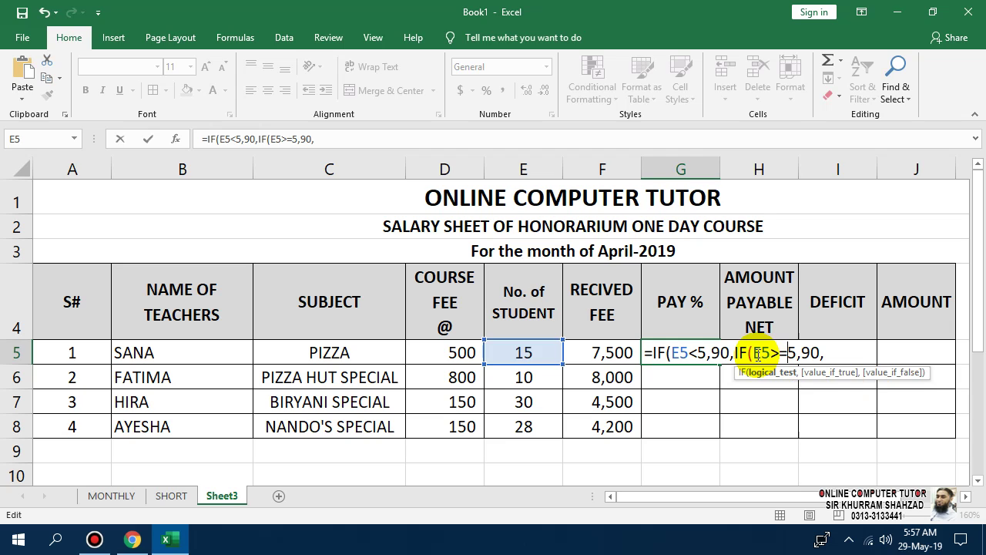
key(BackSpace)
key(BackSpace)
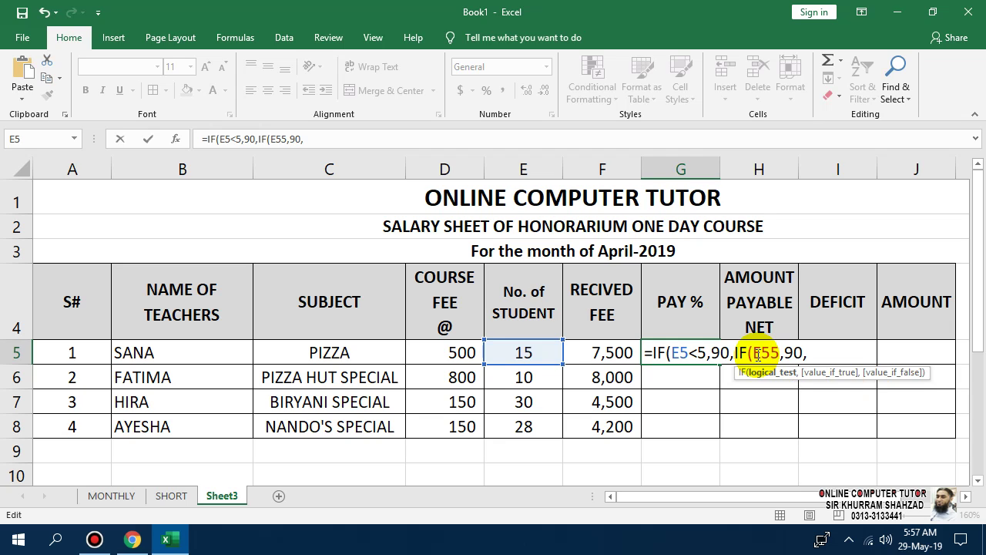
text(<=)
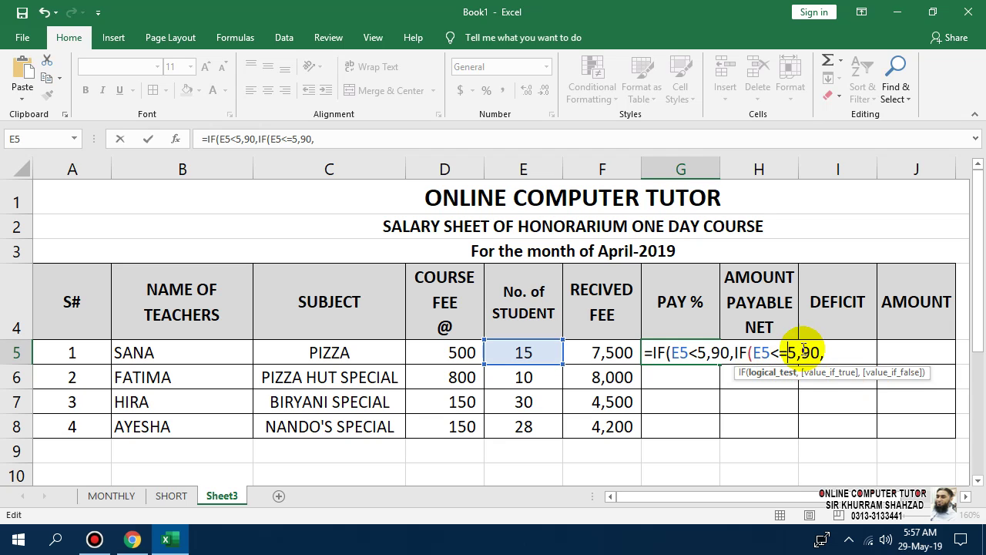
key(BackSpace)
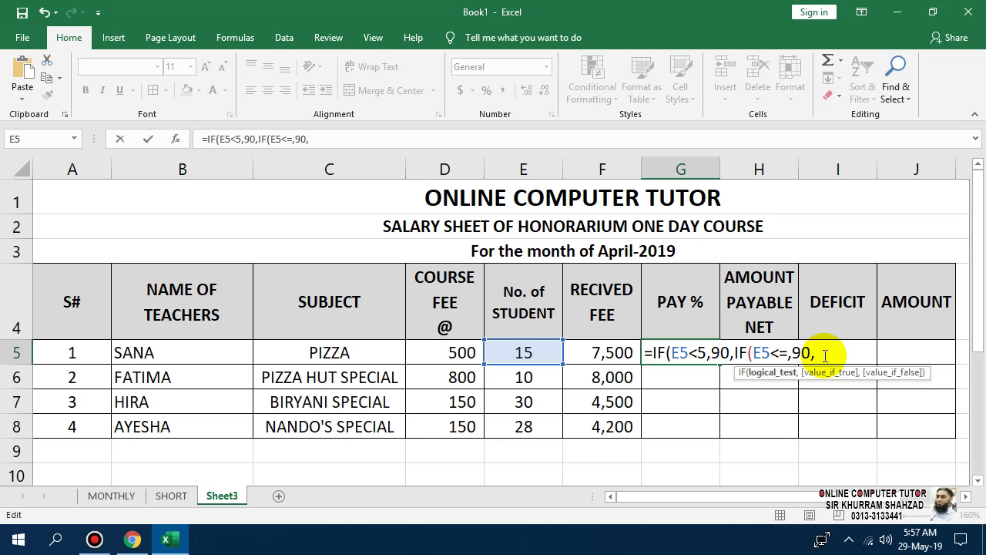
text(10)
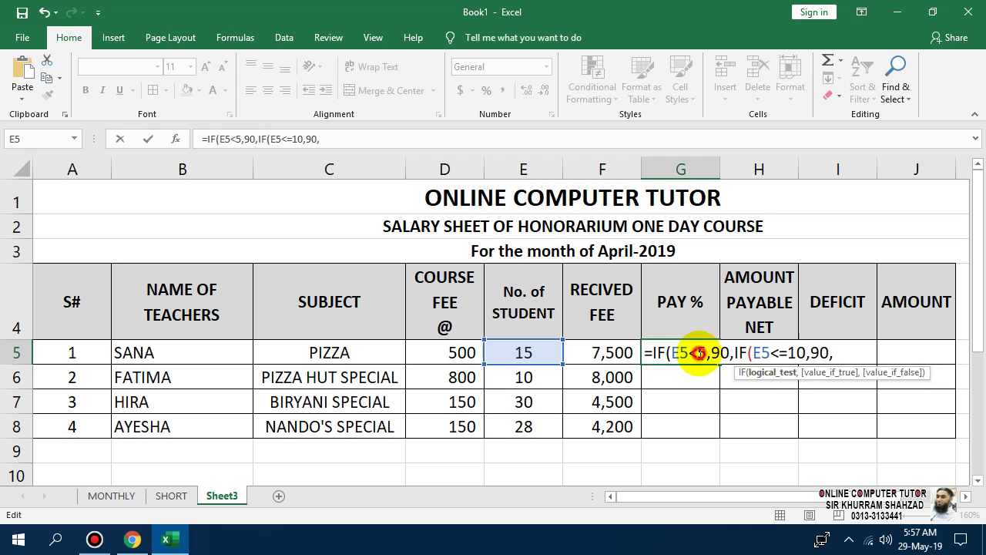
Change the formula's first condition to E5<=5 and the second condition's result to 75
click(696, 353)
text(=)
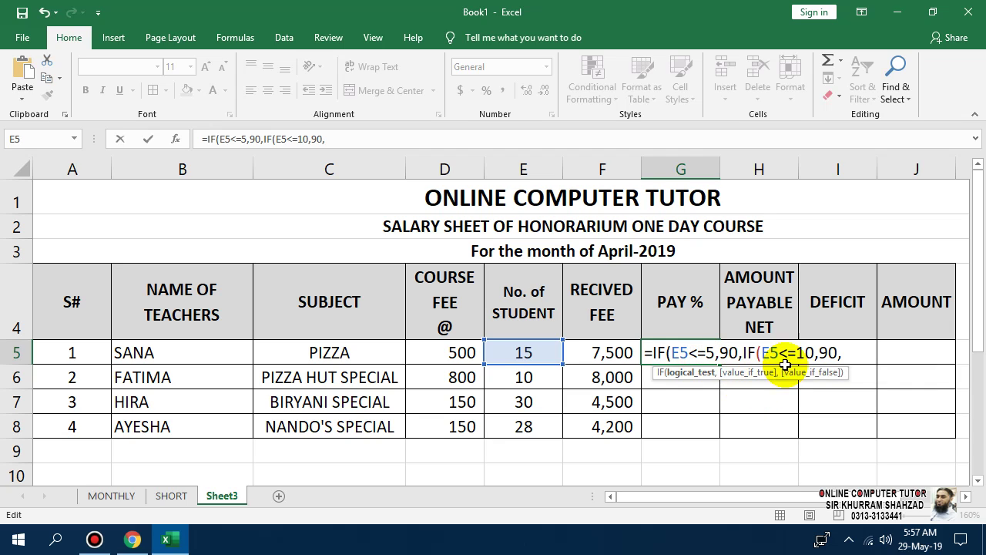
click(839, 352)
double_click(829, 352)
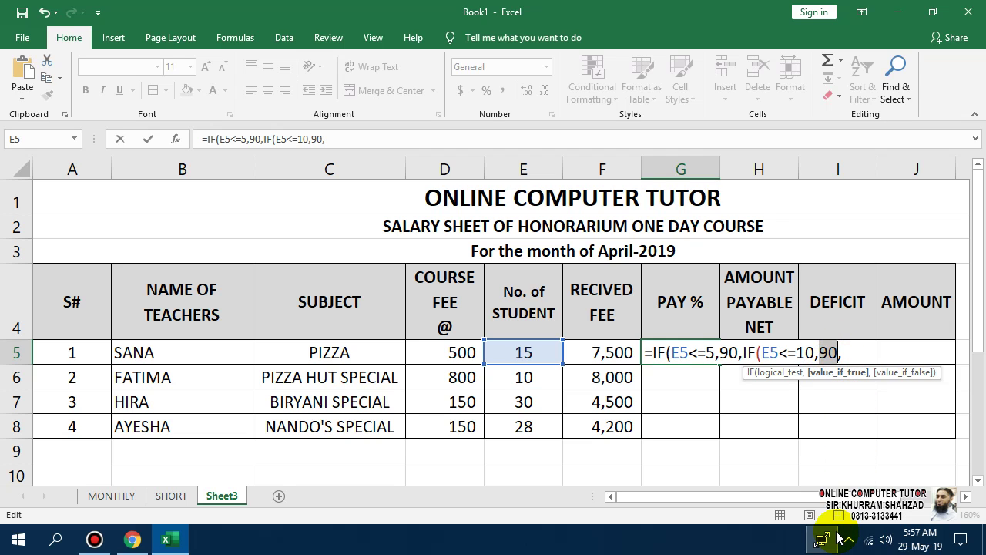
key(BackSpace)
text(5,)
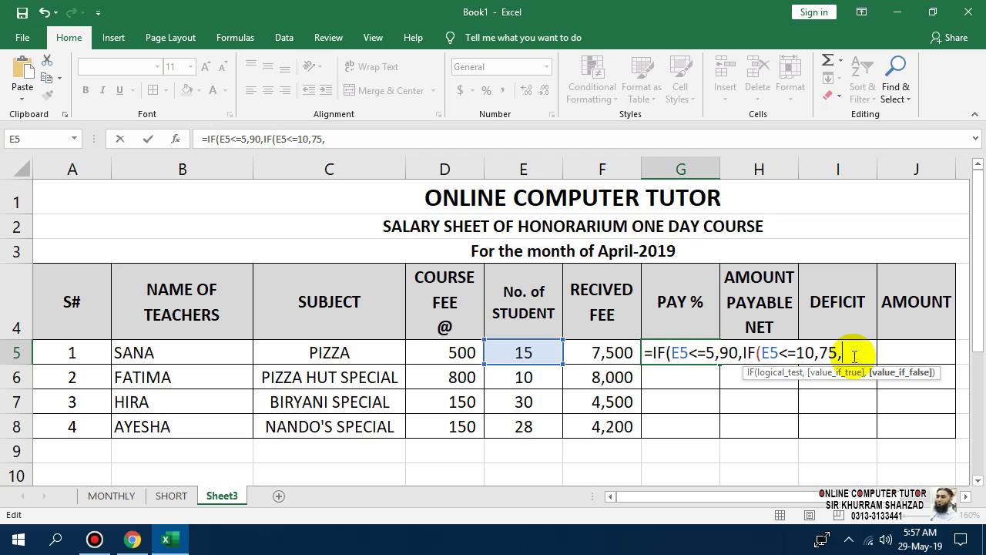
Add a third nested IF to the G5 formula with the condition E5<=15 and the result 65
key(ctrl+v)
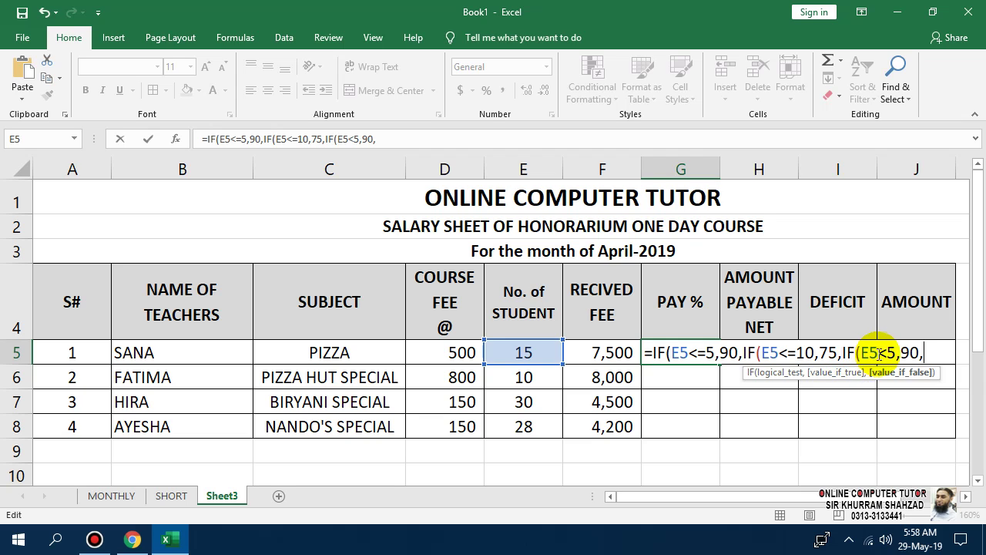
click(887, 352)
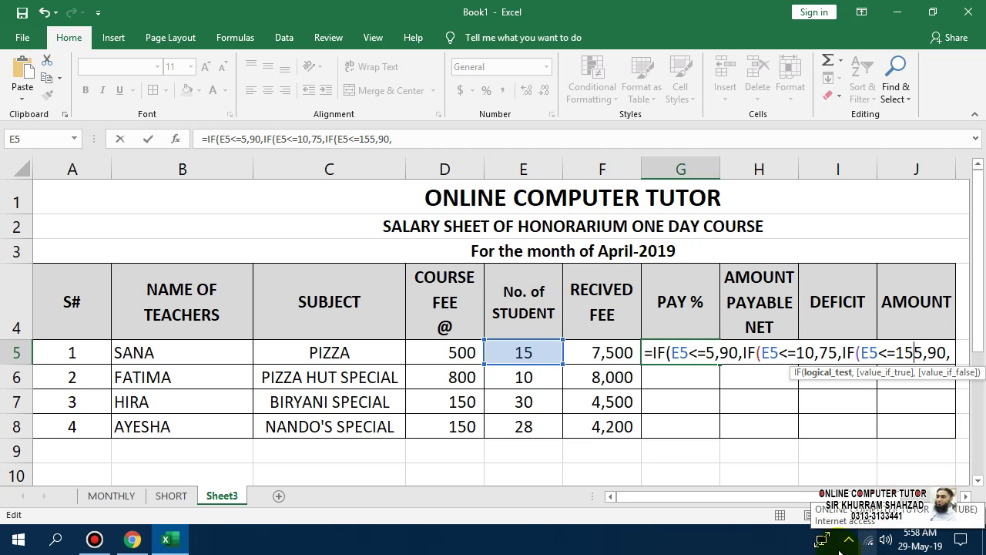
key(Delete)
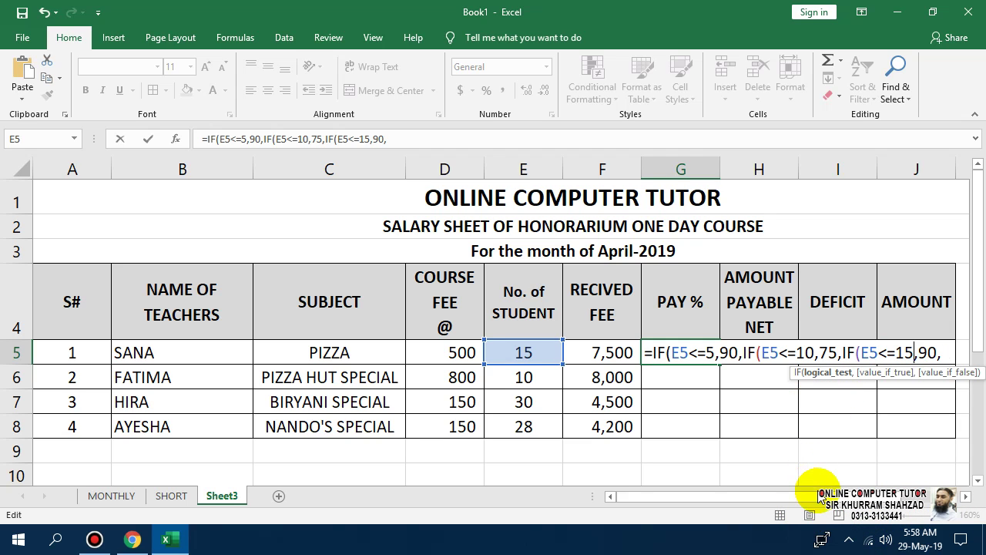
drag(824, 497, 890, 500)
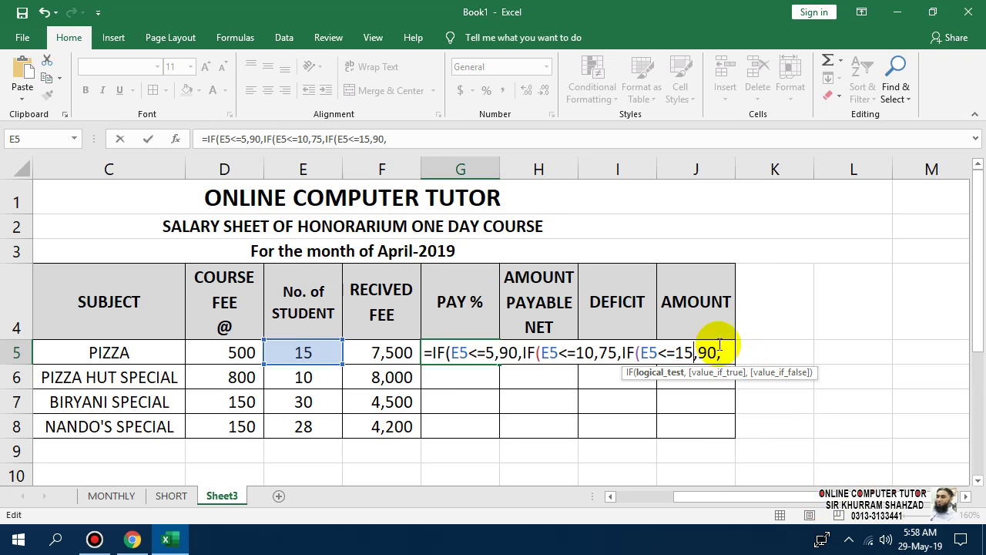
drag(698, 349, 717, 352)
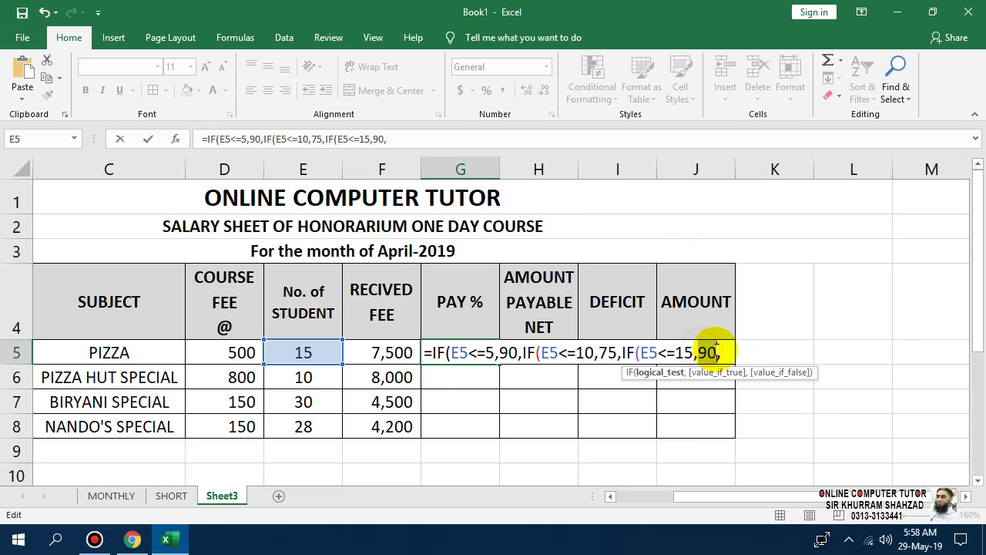
click(722, 352)
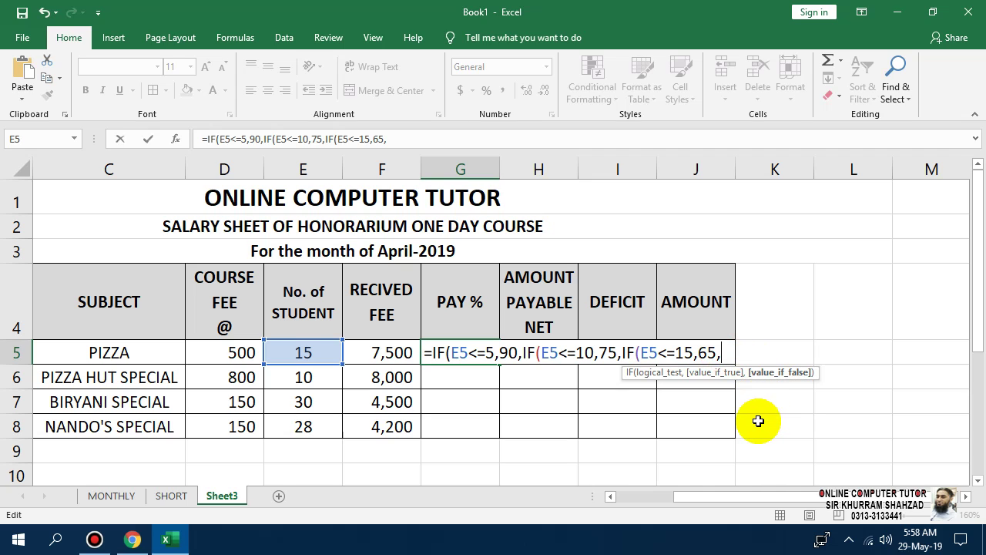
Finish the G5 formula with "55" as the last false value and accept the suggested correction of the closing brackets
text(")
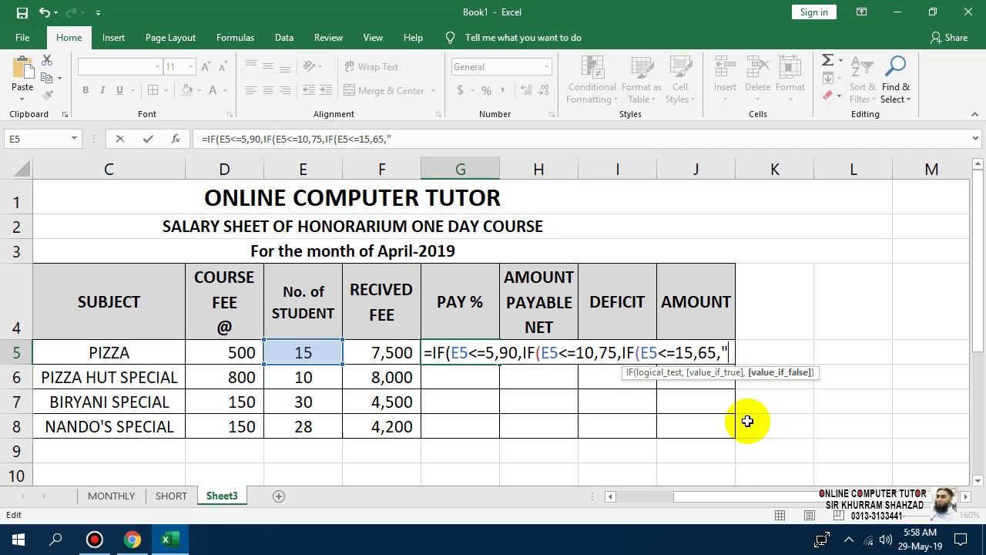
text(55"))
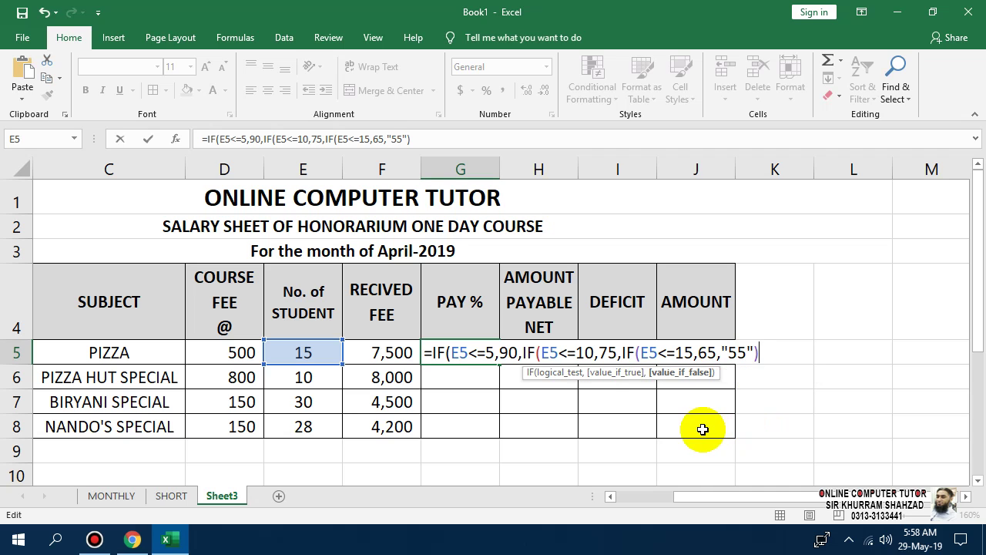
key(Return)
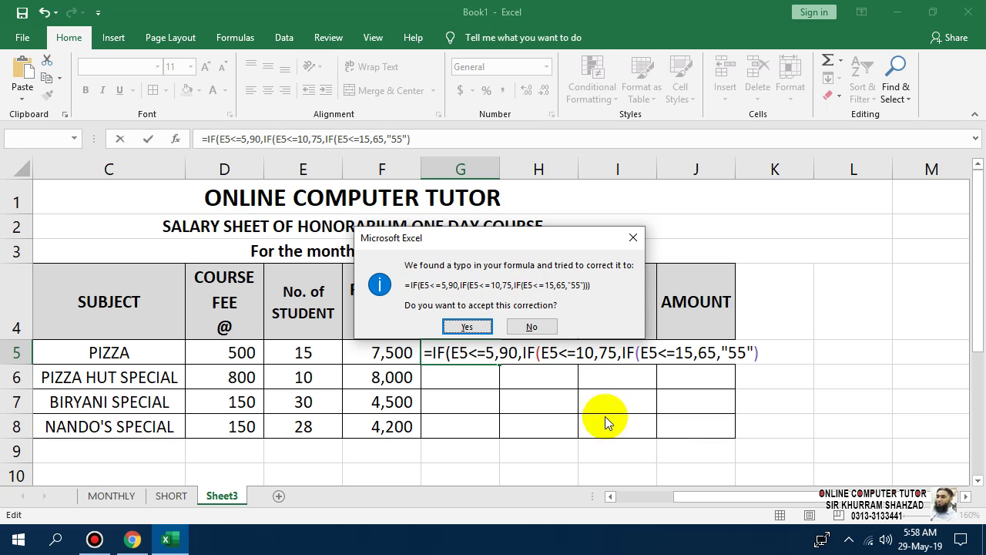
click(482, 326)
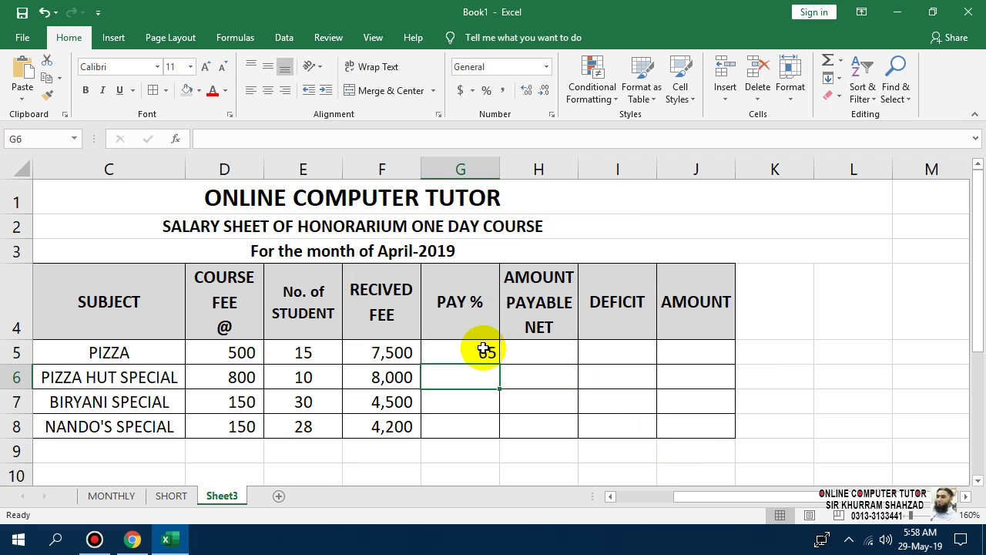
Fill the pay percentage formula from G5 down to G8 and centre those cells horizontally and vertically
click(481, 348)
drag(498, 364, 497, 433)
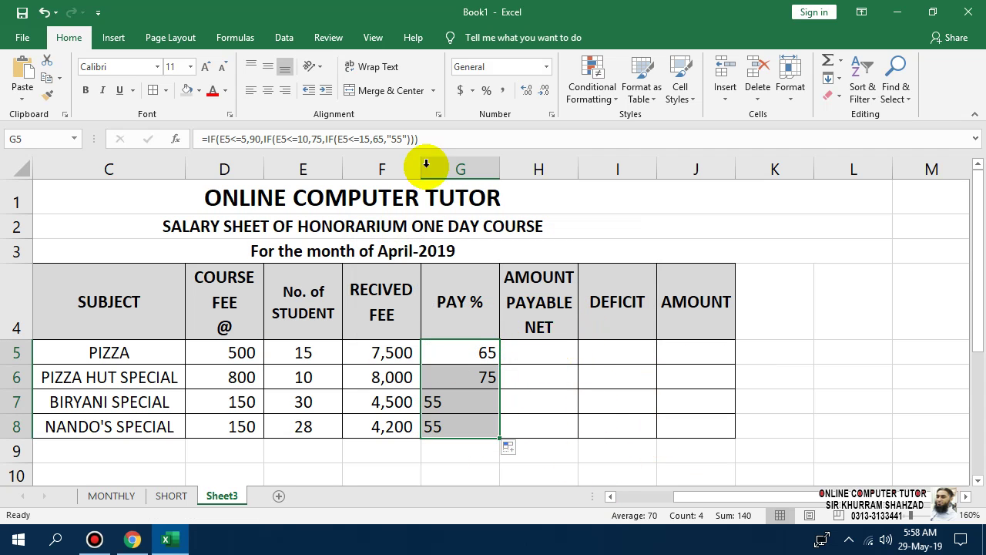
click(266, 90)
click(268, 70)
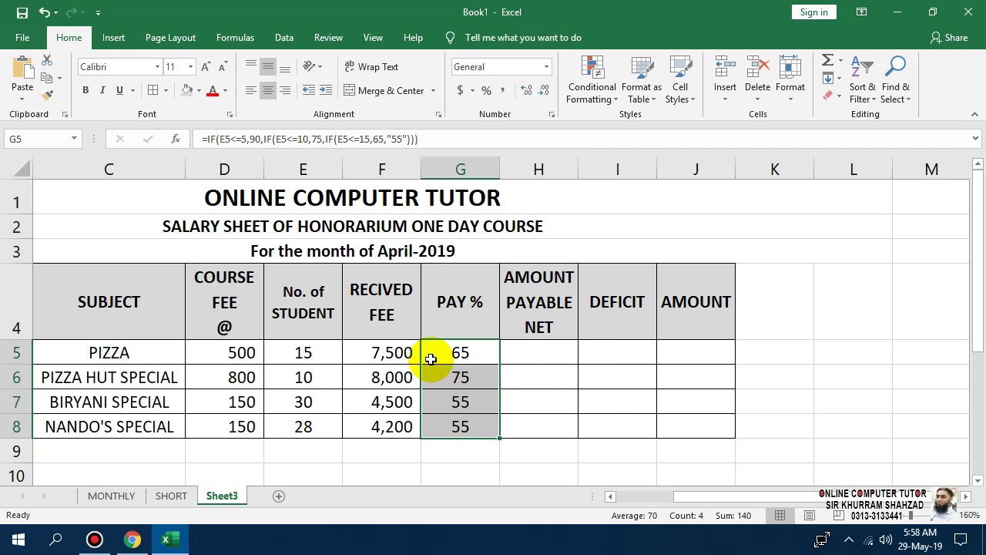
Set the number of students to 5 in E5 and re-enter 10 in E6
click(312, 354)
key(BackSpace)
key(BackSpace)
text(5)
key(Return)
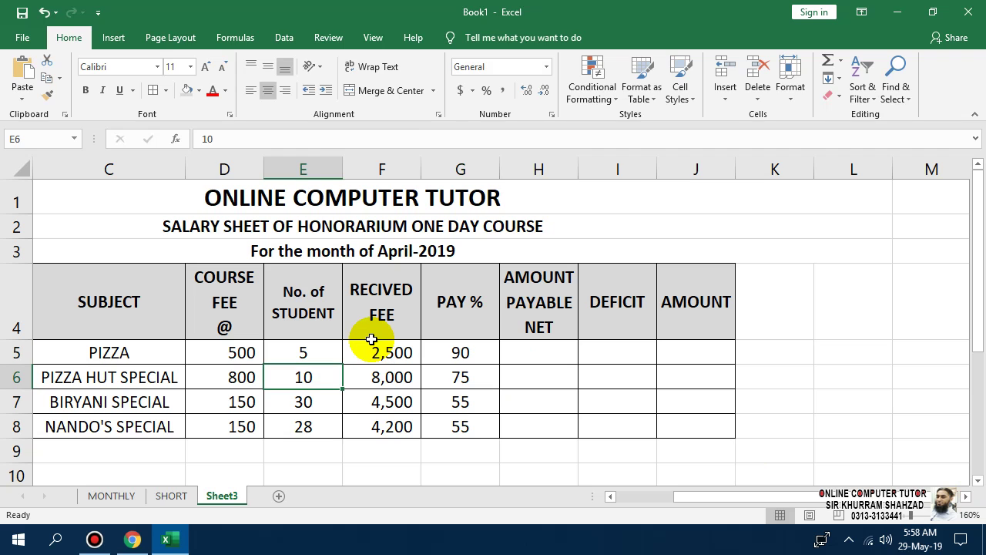
key(Down)
key(Down)
key(Up)
key(Up)
text(10)
key(Return)
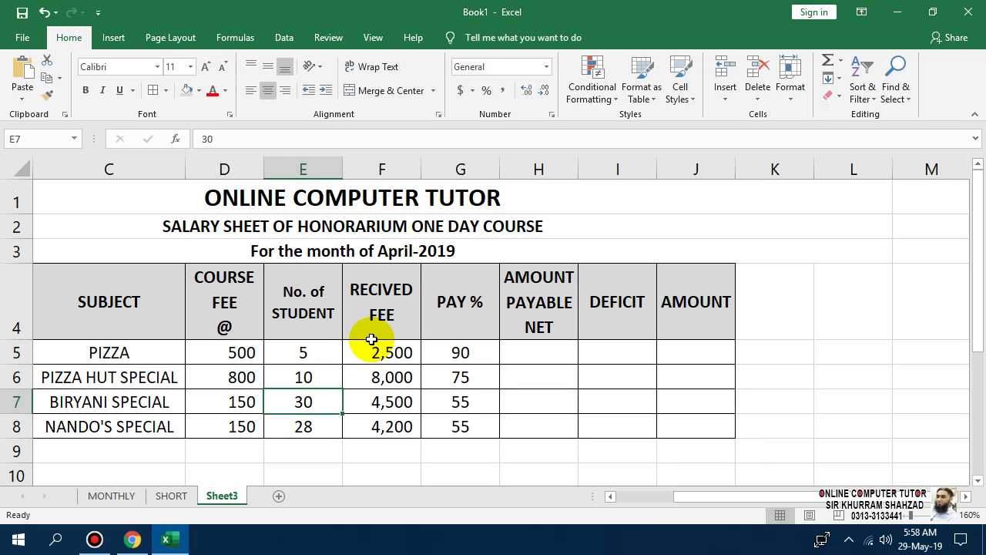
Set the number of students to 15 in E7 and 20 in E8
text(30)
key(BackSpace)
key(BackSpace)
text(15)
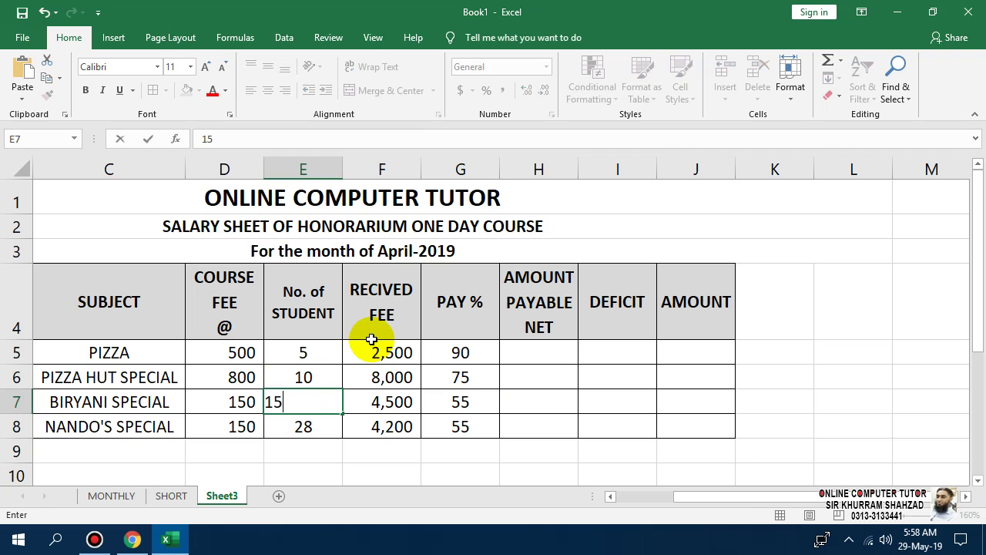
key(Return)
text(20)
key(Return)
key(Up)
key(Up)
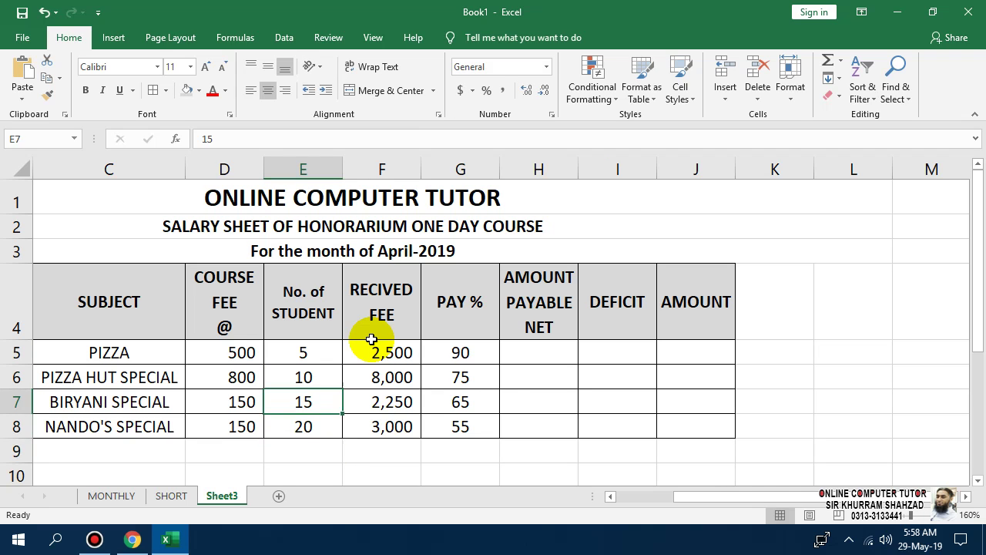
Calculate the net amount payable in H5 with =F5*G5/100 and fill the formula down to H8
key(Right)
key(Right)
key(Up)
key(Right)
key(Up)
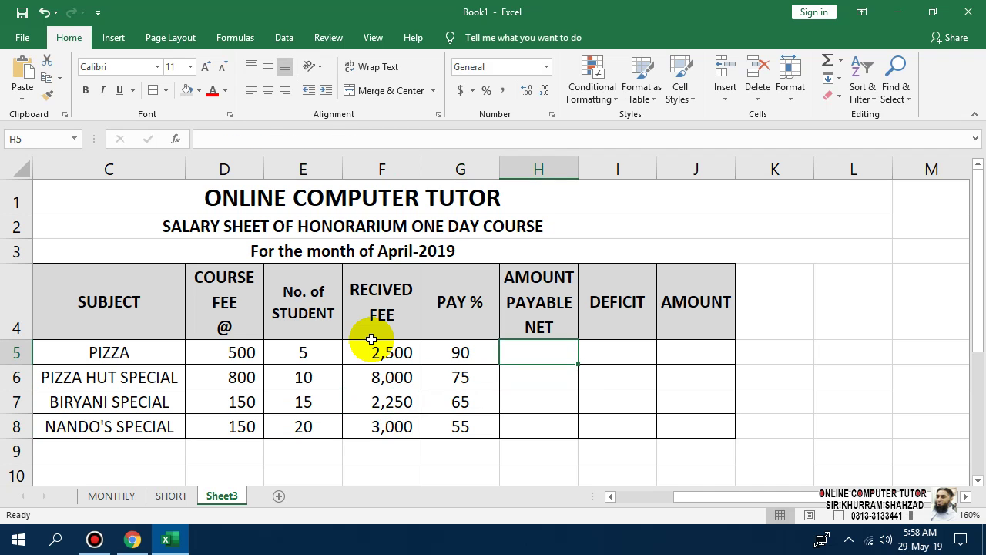
text(=)
key(Left)
key(Left)
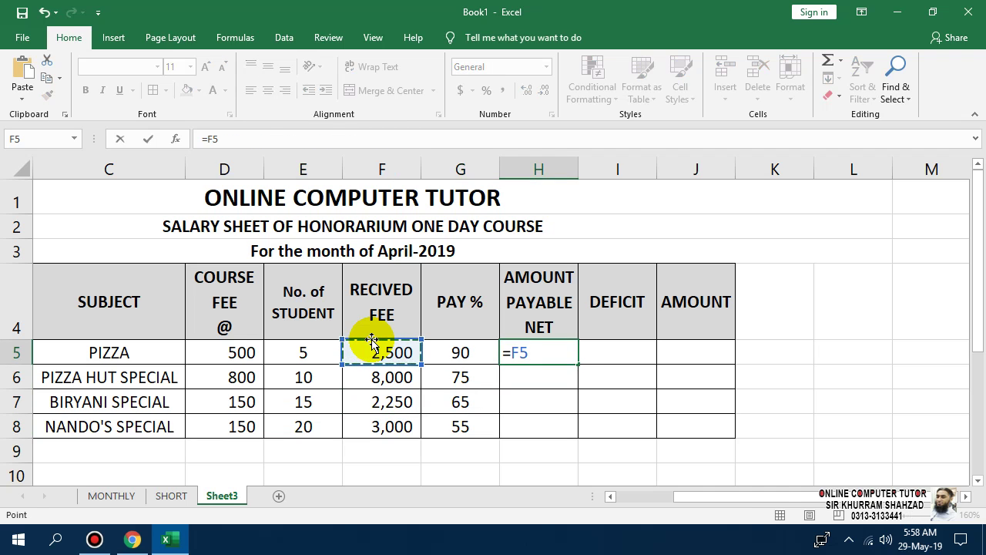
text(*)
key(Left)
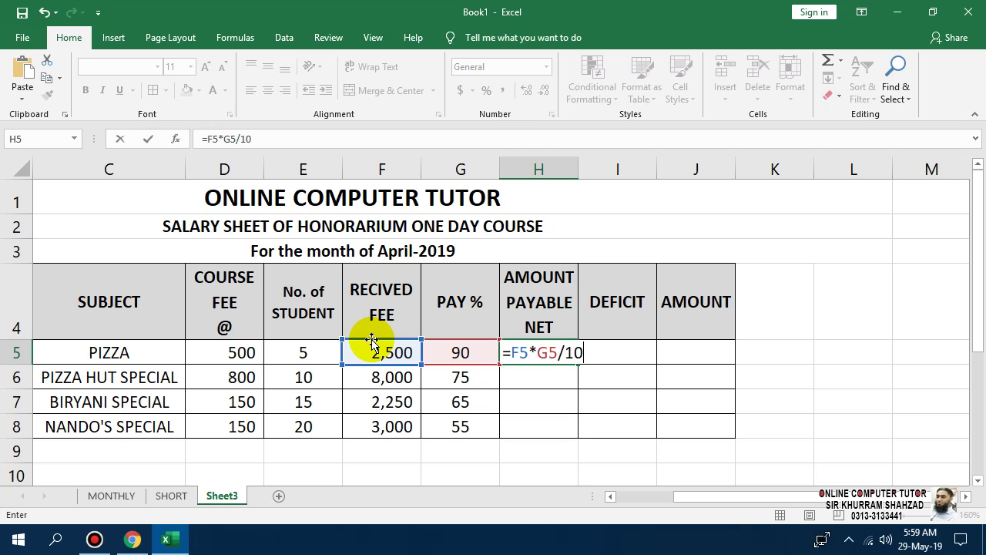
text(/100)
key(Return)
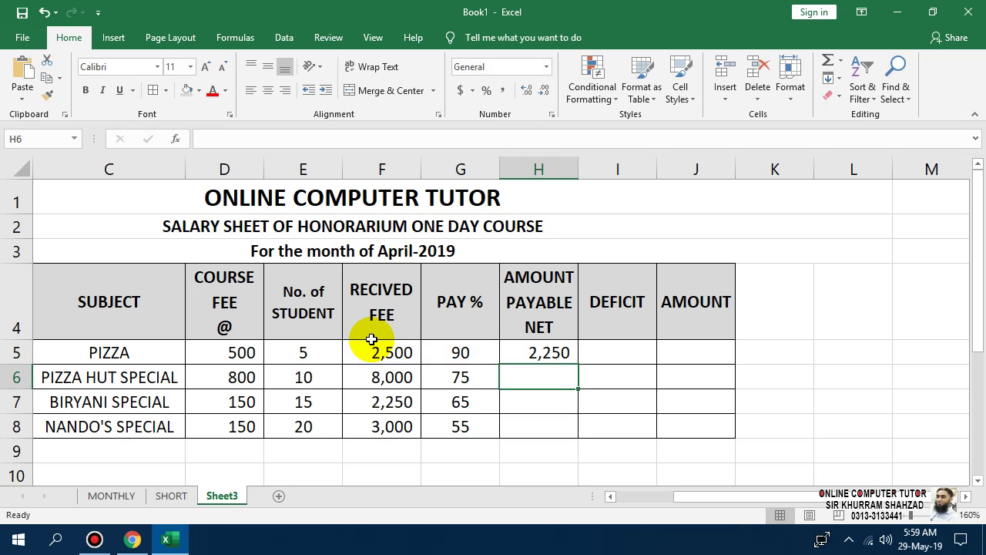
click(551, 353)
drag(583, 366, 574, 427)
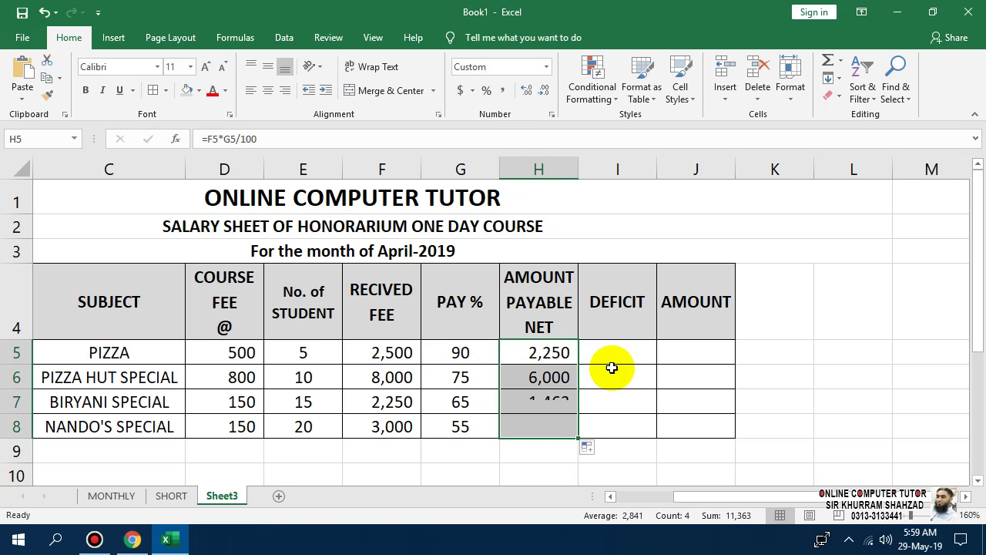
Calculate the deficit in I5 with =F5-H5 and fill the formula down to I8
click(617, 356)
text(=)
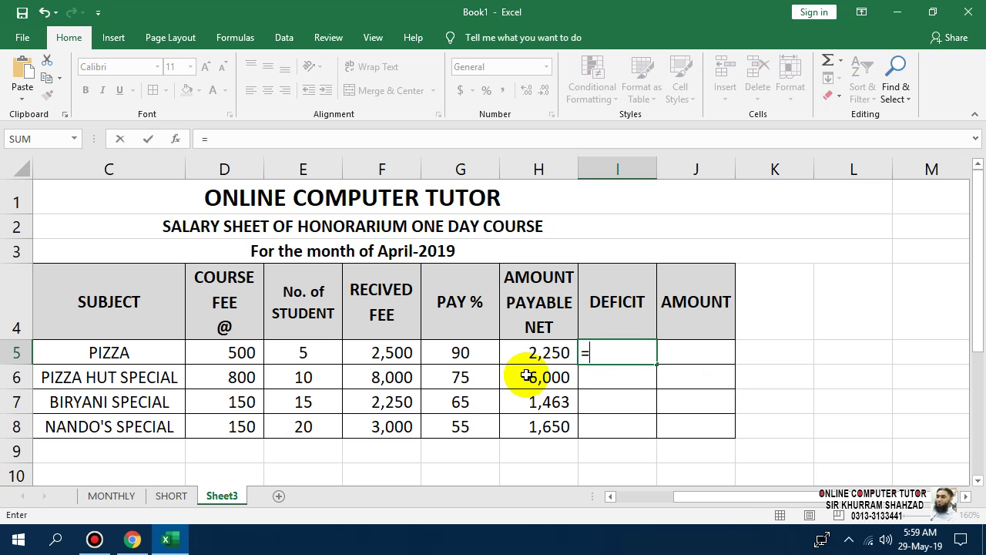
click(390, 351)
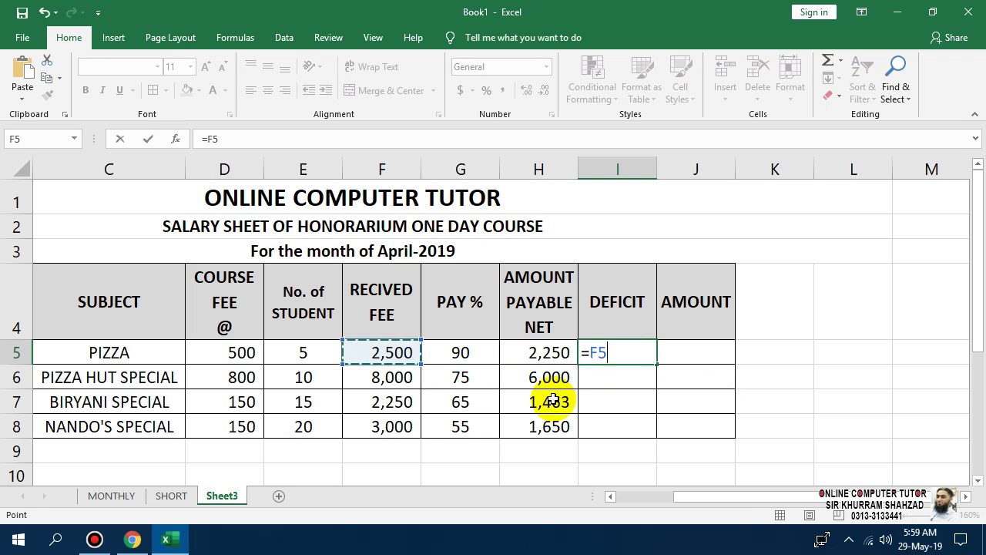
text(-)
click(529, 352)
key(Return)
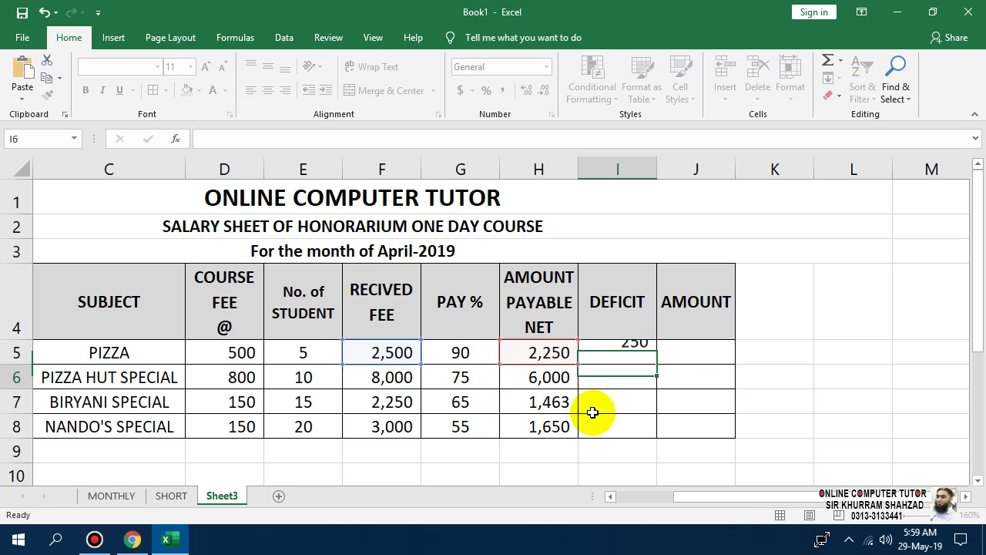
click(632, 348)
drag(656, 365, 648, 433)
Delete the AMOUNT column J from the sheet
click(692, 354)
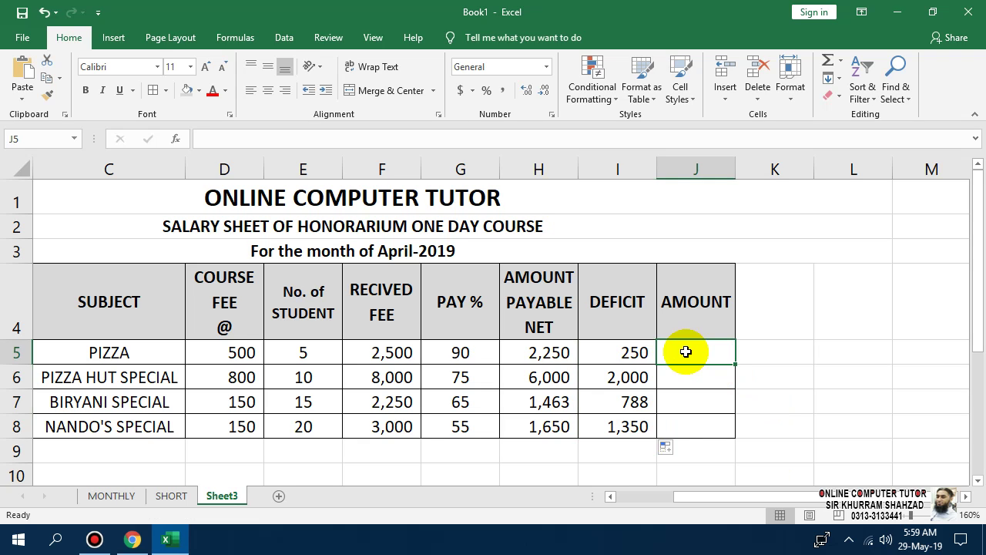
click(686, 169)
right_click(687, 172)
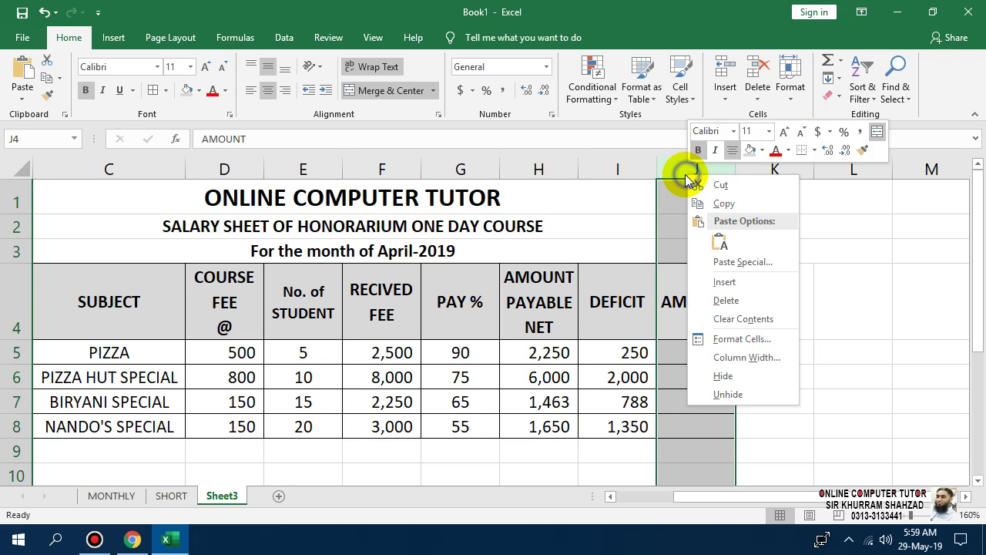
click(726, 299)
click(802, 414)
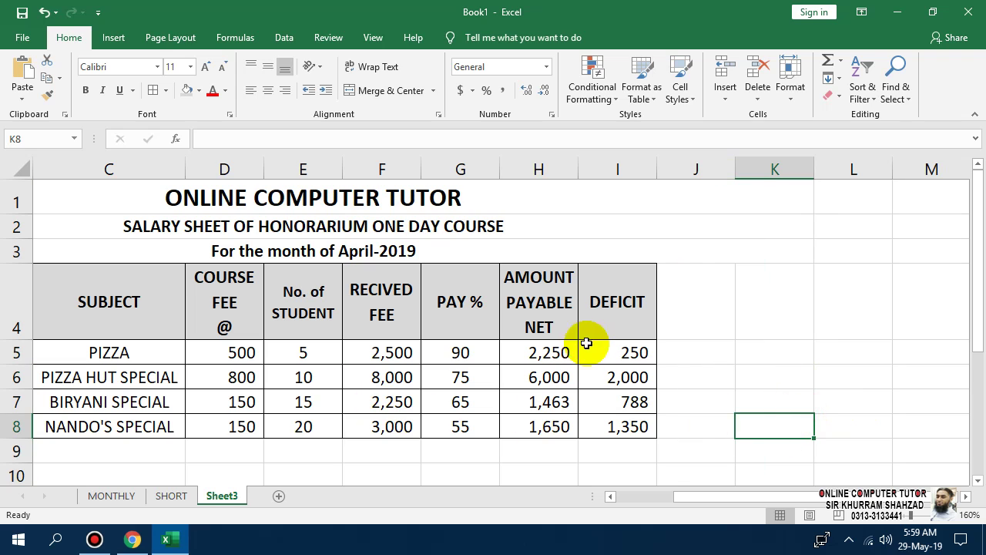
Enter the label TOTAL in D9 and sum the student and received fee columns in E9 and F9
scroll(302, 437, down, 1)
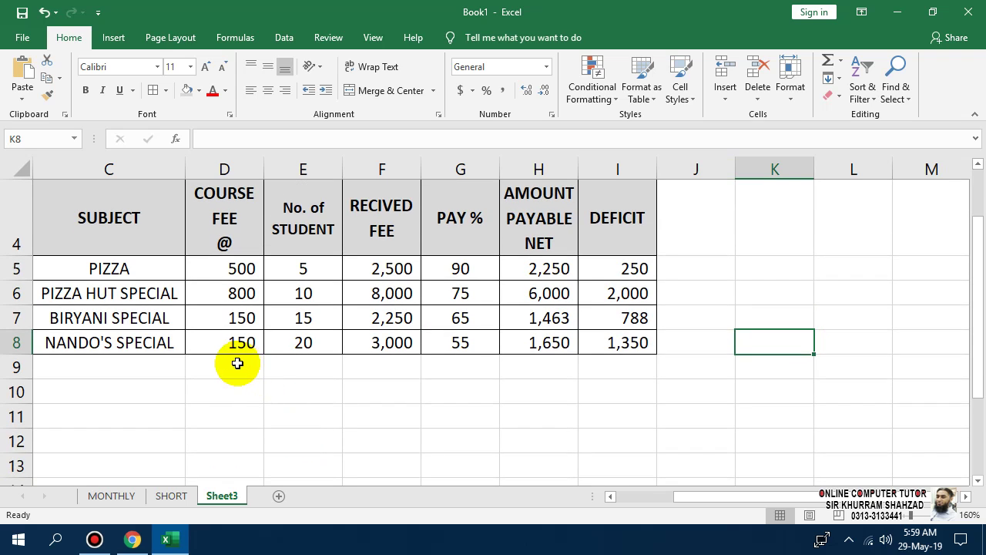
click(235, 365)
text(TOTAL)
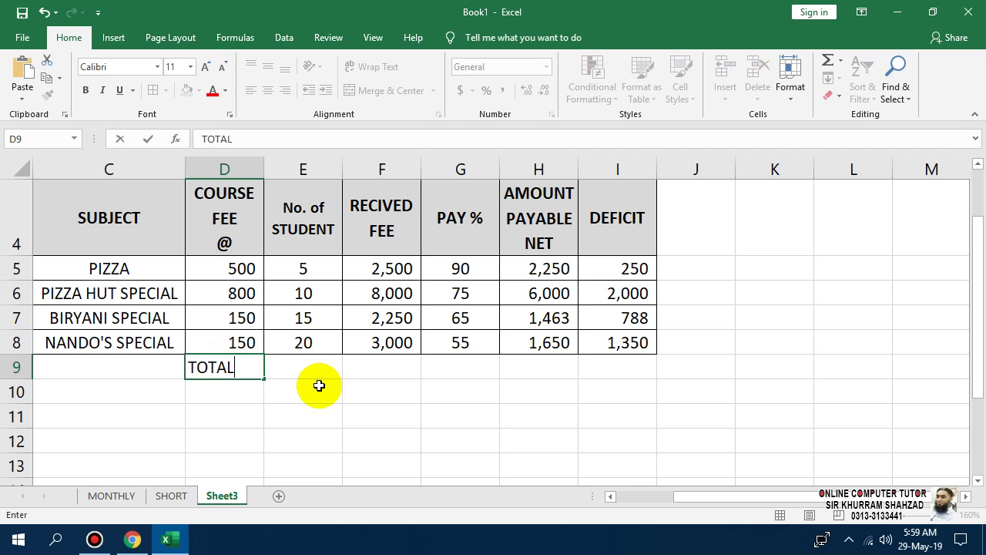
key(Return)
key(Up)
key(Right)
key(alt+equal)
key(Return)
key(Up)
key(Right)
key(alt+equal)
key(Return)
Try an automatic sum in G9 under PAY % and clear that cell again
key(Right)
key(Up)
key(alt+equal)
key(Return)
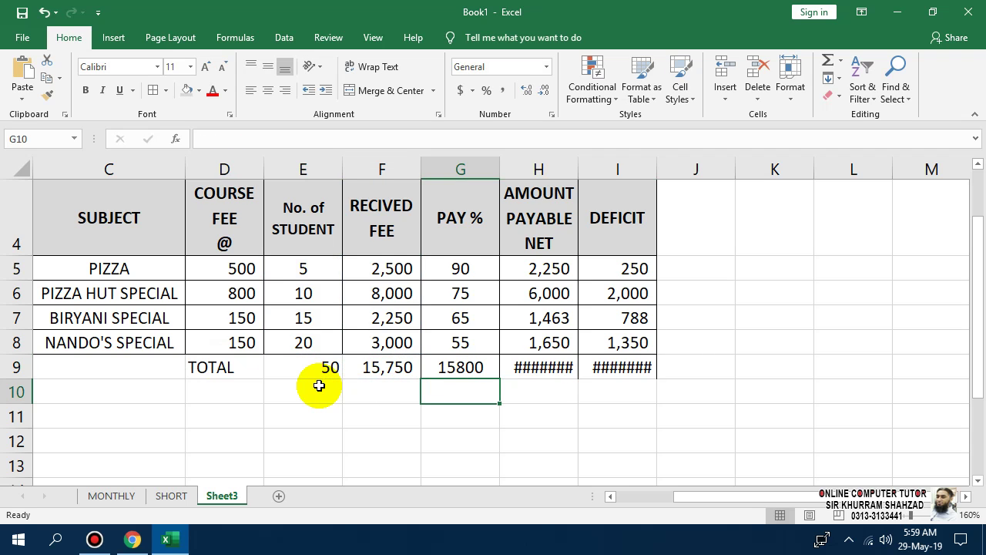
key(Up)
key(Delete)
Sum the amount payable and deficit columns in H9 and I9
key(Right)
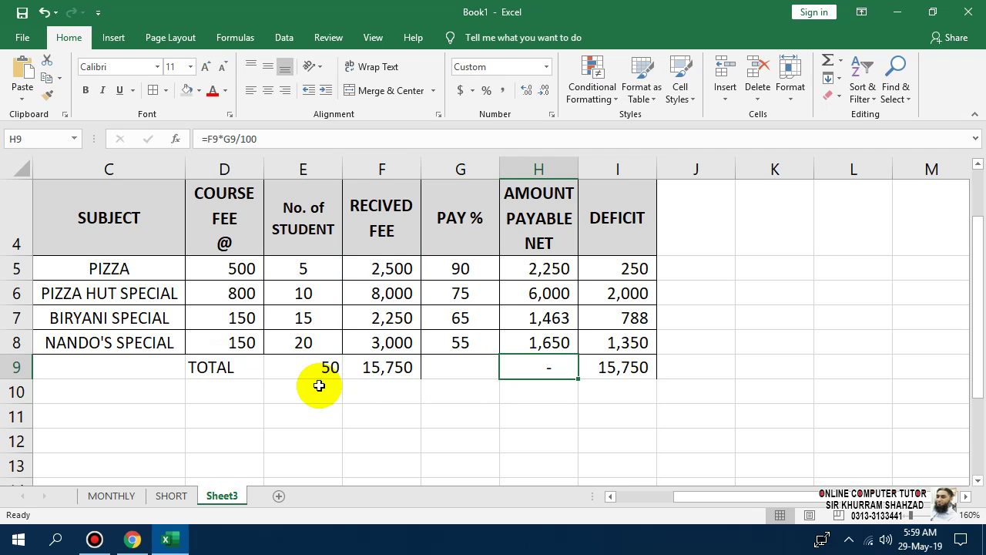
key(alt+equal)
key(Return)
key(Right)
key(Up)
key(alt+equal)
key(Return)
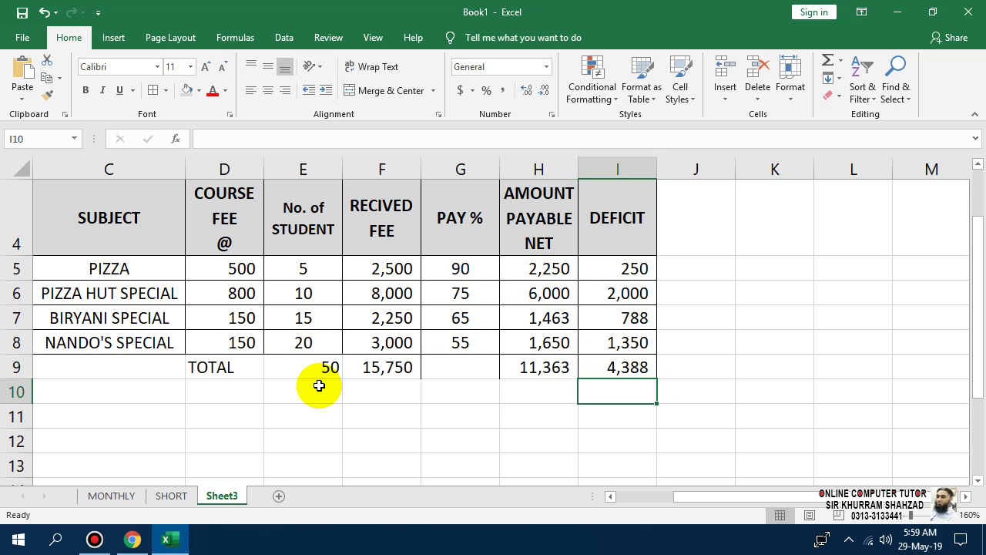
Format the total row D9:I9 with a grey fill, bold text and centred alignment
drag(609, 366, 202, 369)
click(188, 89)
click(86, 91)
click(267, 90)
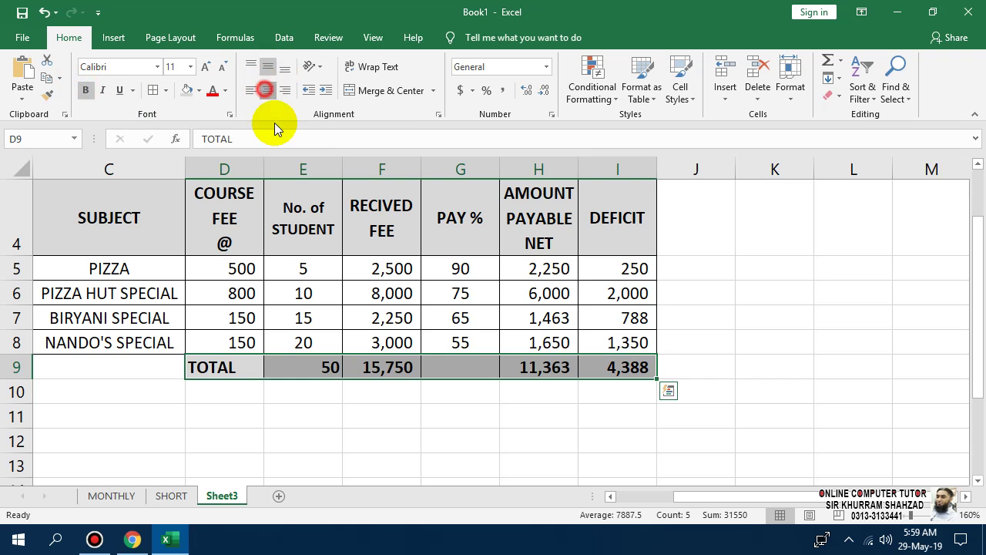
click(414, 423)
Copy the summary block from GROSS AMOUNT RCVD to DEFICIT on the SHORT sheet into Sheet3 starting at B11
drag(806, 497, 660, 496)
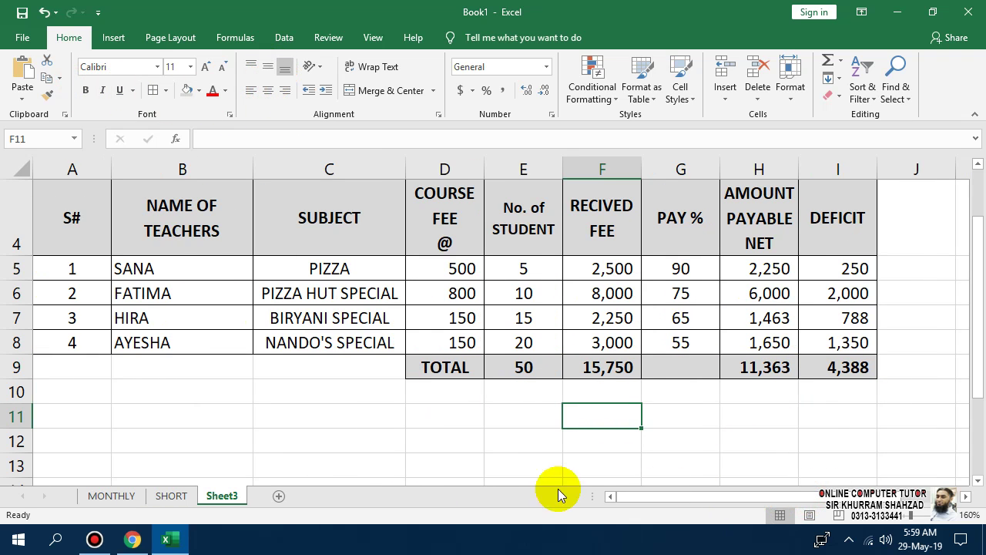
click(171, 496)
scroll(167, 444, down, 2)
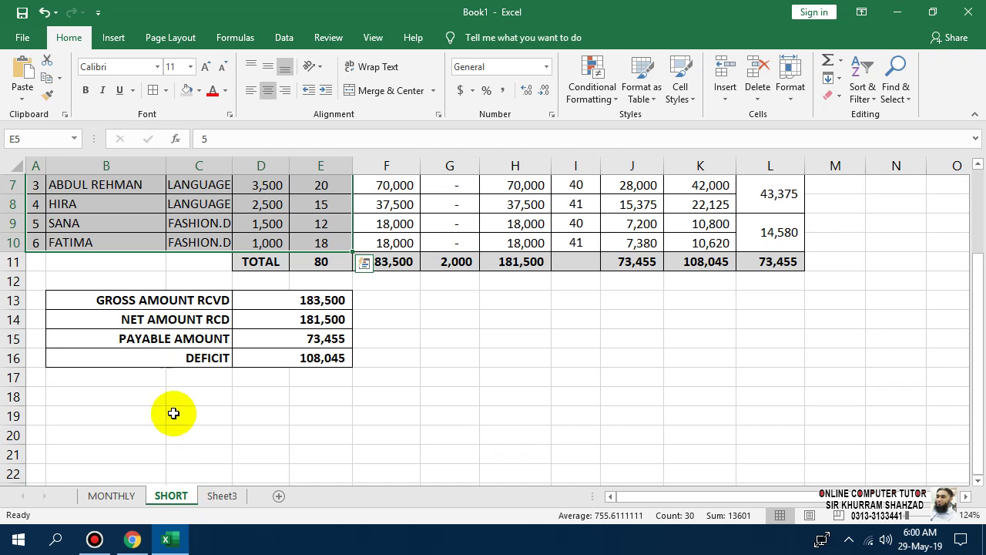
drag(165, 301, 310, 371)
key(ctrl+c)
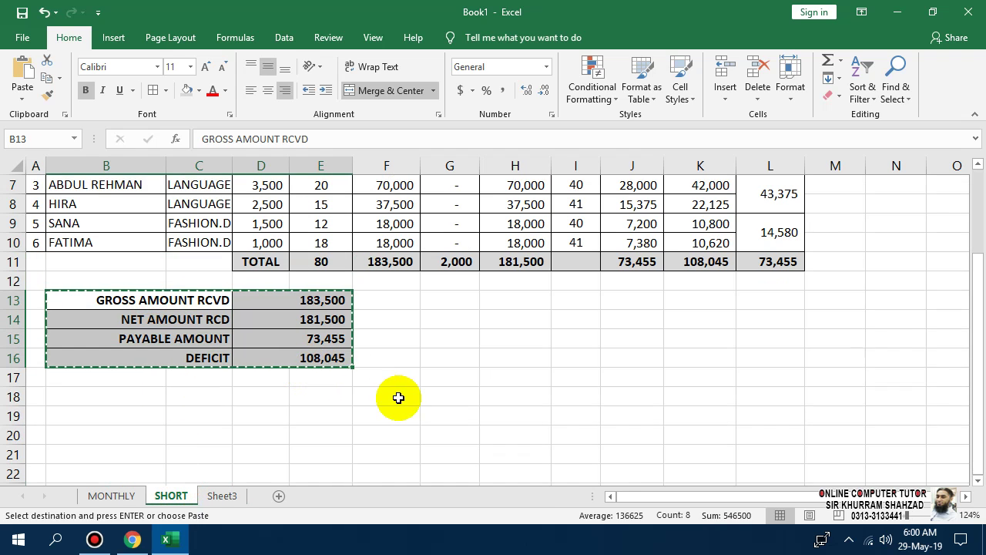
click(222, 496)
click(151, 419)
key(ctrl+v)
key(Escape)
Clear the copied formulas from the value cells D11 to D14 of the summary block
scroll(607, 445, down, 1)
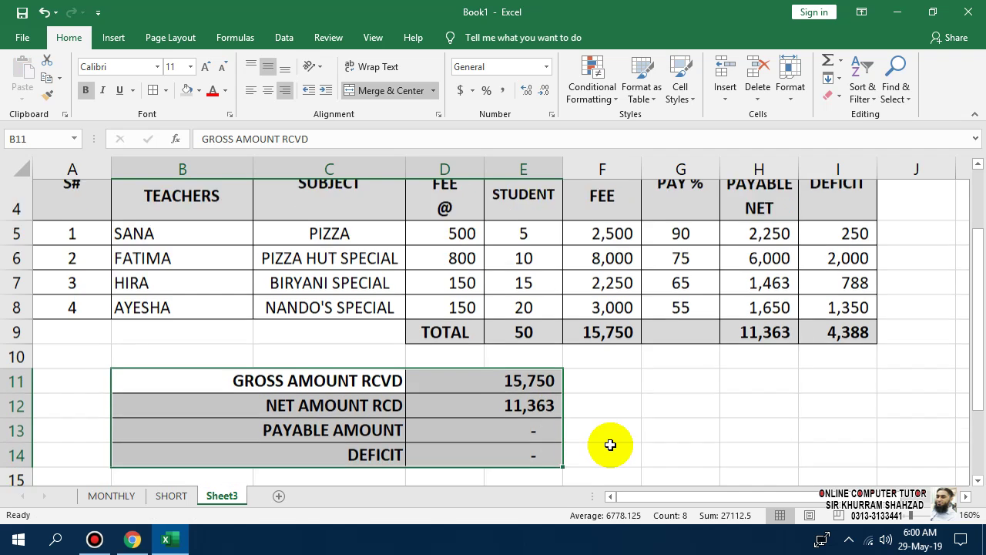
drag(529, 288, 531, 361)
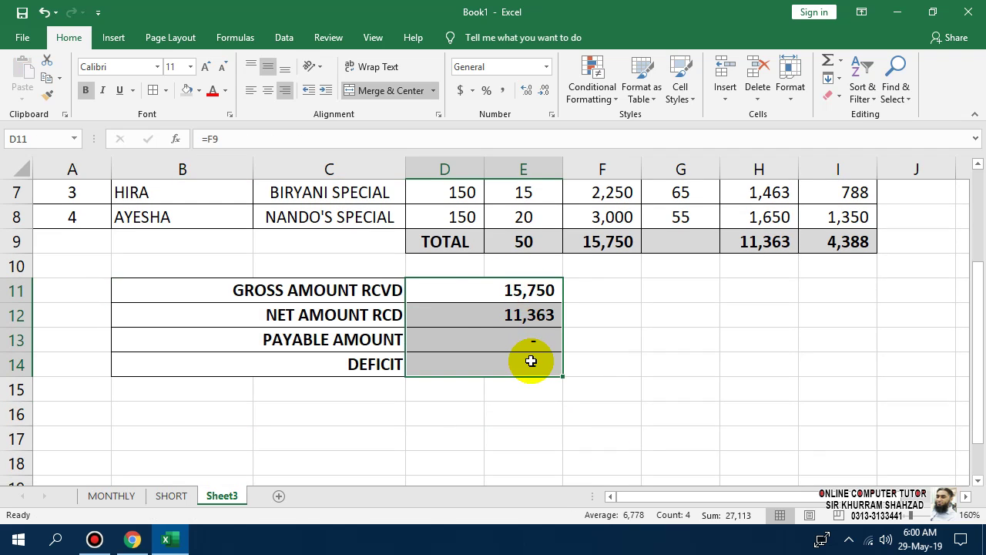
key(Delete)
scroll(671, 387, up, 1)
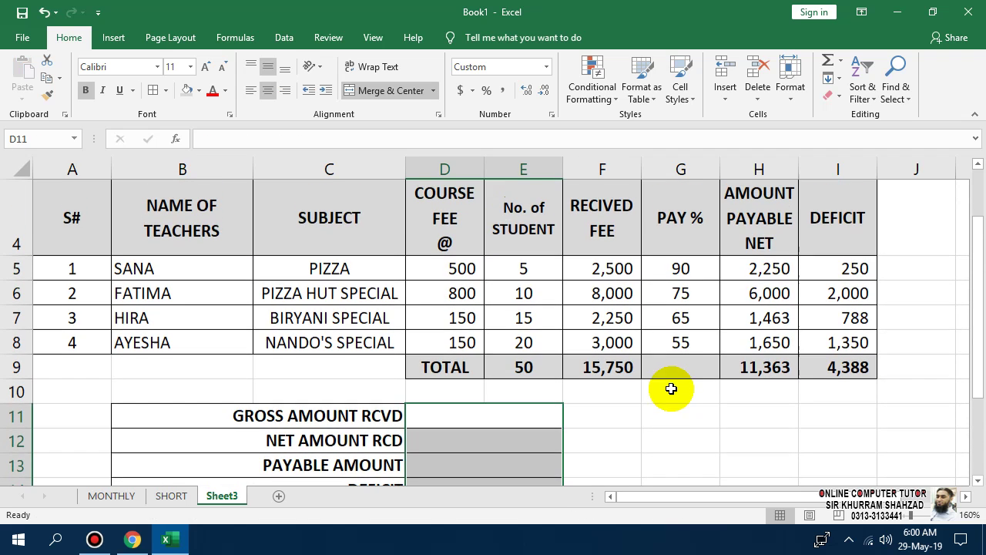
click(560, 419)
text(=)
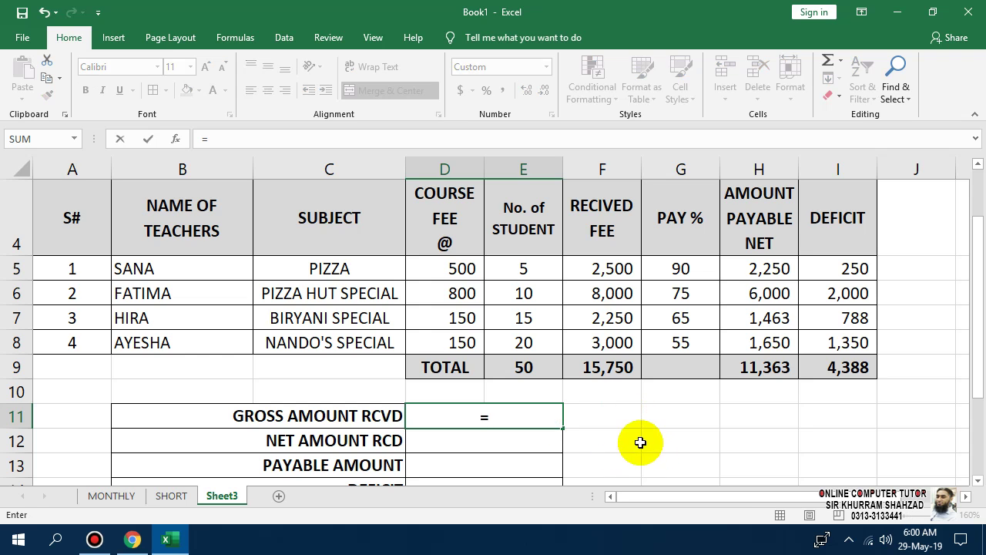
scroll(622, 448, down, 1)
scroll(622, 448, up, 1)
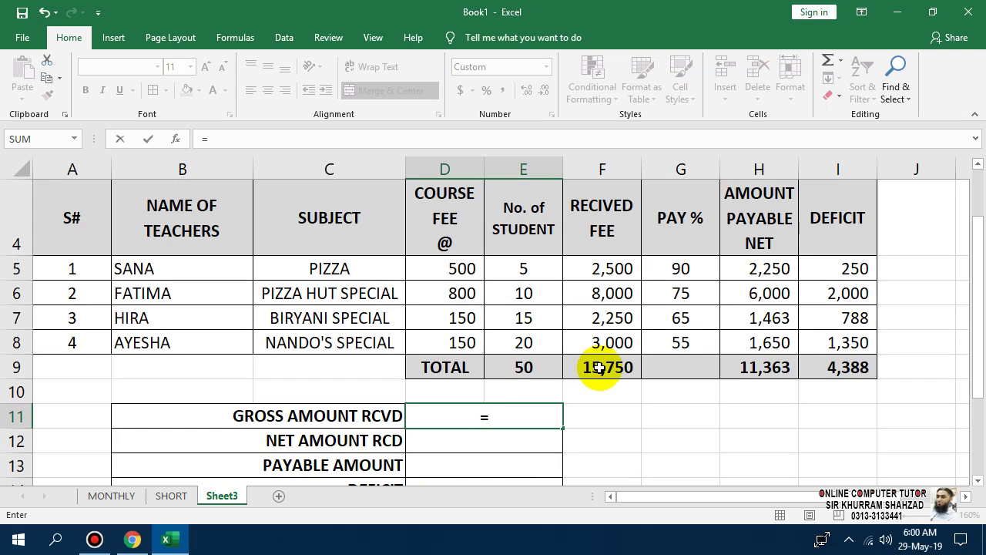
Cancel the started D11 formula and delete row 11 with the GROSS AMOUNT RCVD label
click(14, 417)
key(Escape)
right_click(24, 418)
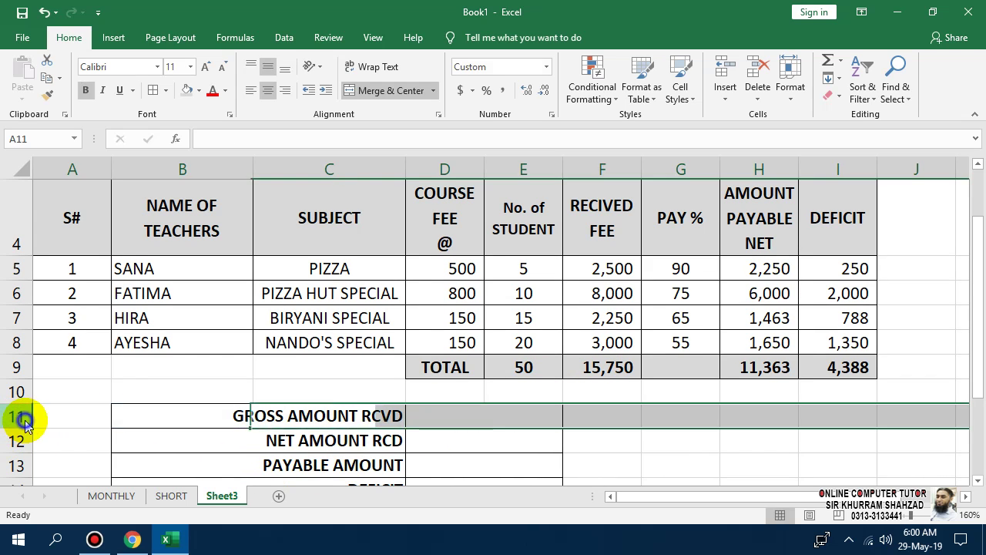
click(68, 322)
click(437, 417)
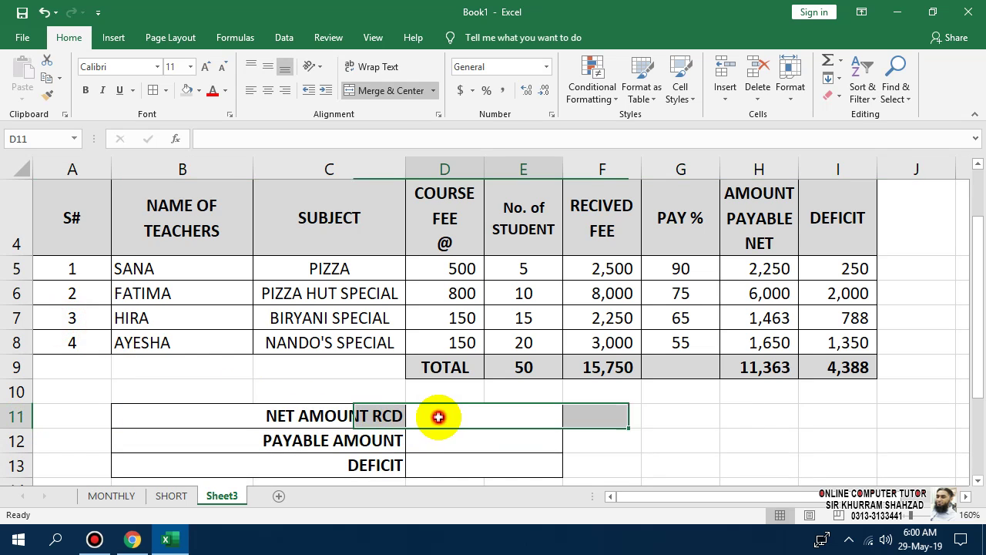
text(-)
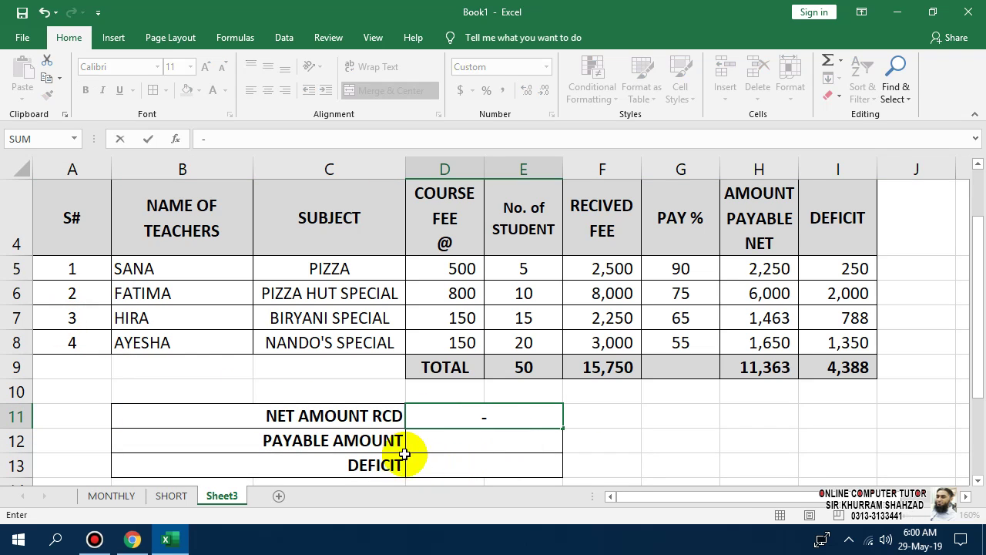
click(394, 416)
key(Escape)
Correct the label in B11 to NET AMOUNT RCVD
click(393, 416)
double_click(391, 416)
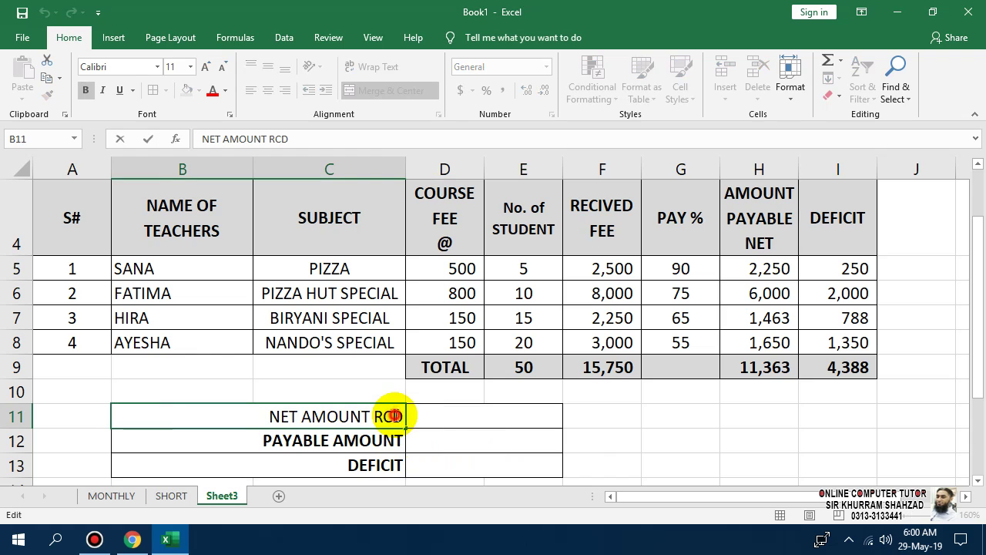
text(V)
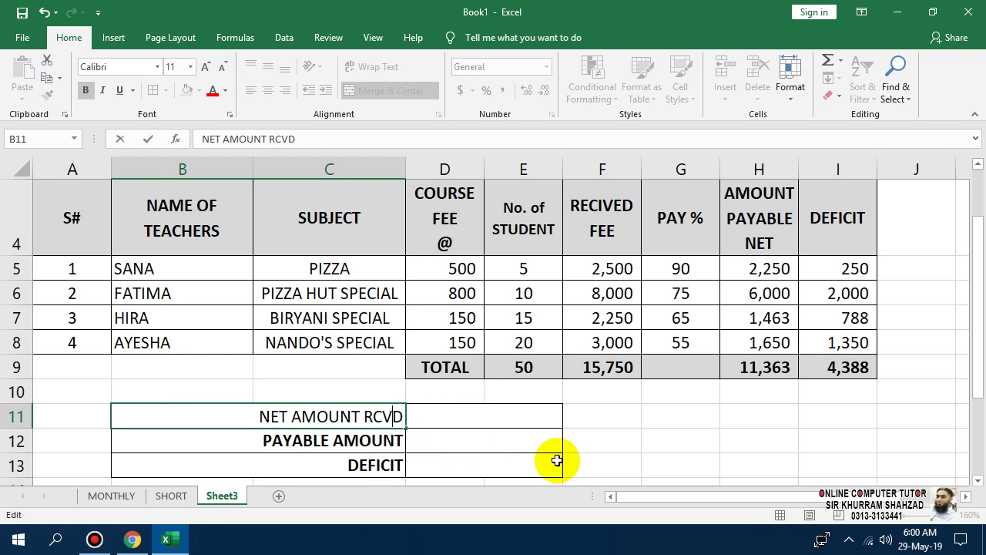
key(Return)
Link NET AMOUNT RCVD in D11 to the total in F9 and PAYABLE AMOUNT in D12 to the total in H9
click(475, 416)
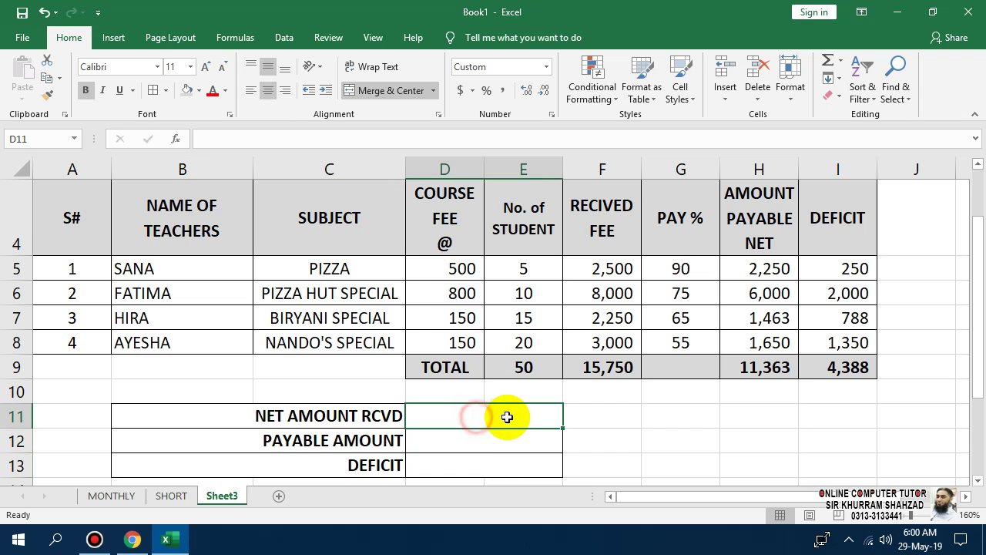
text(=)
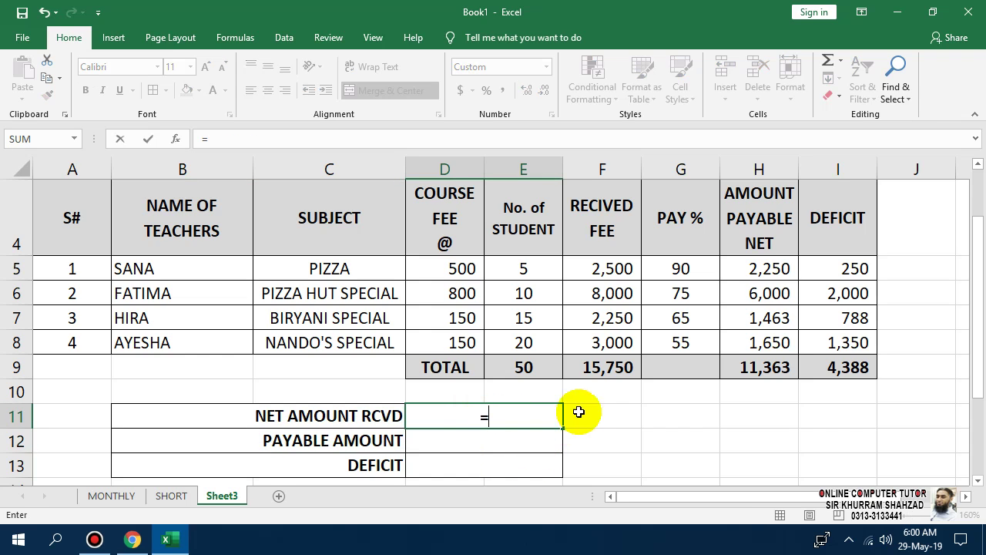
click(602, 371)
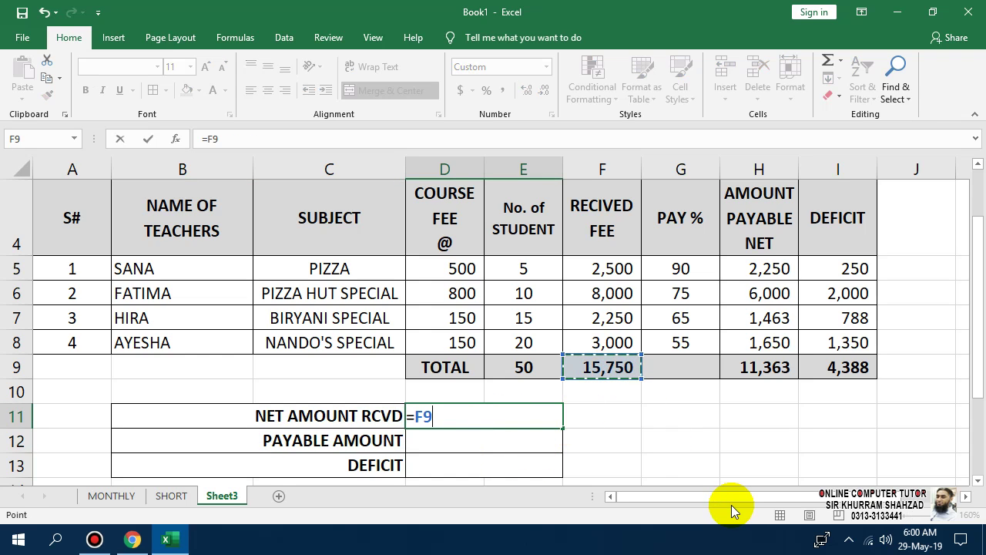
key(Return)
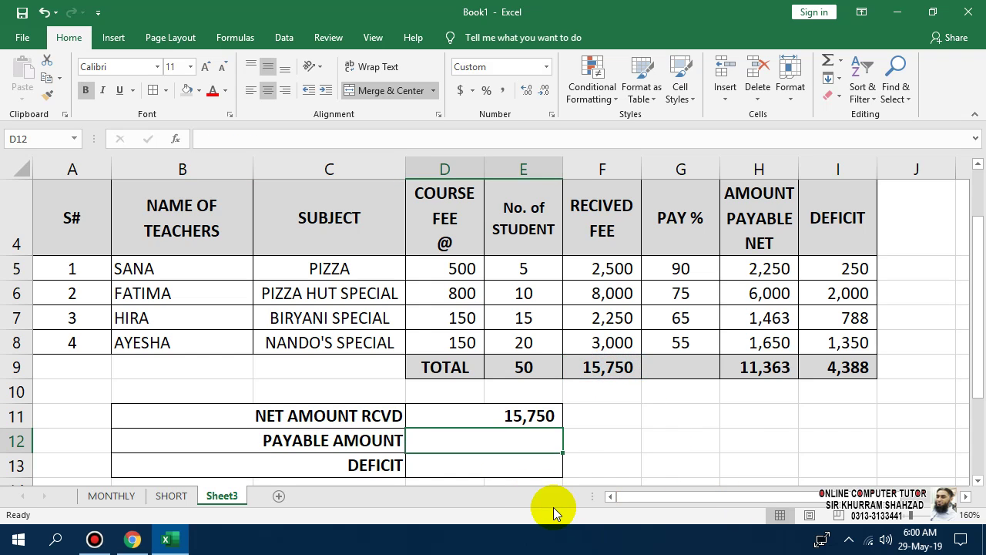
text(=)
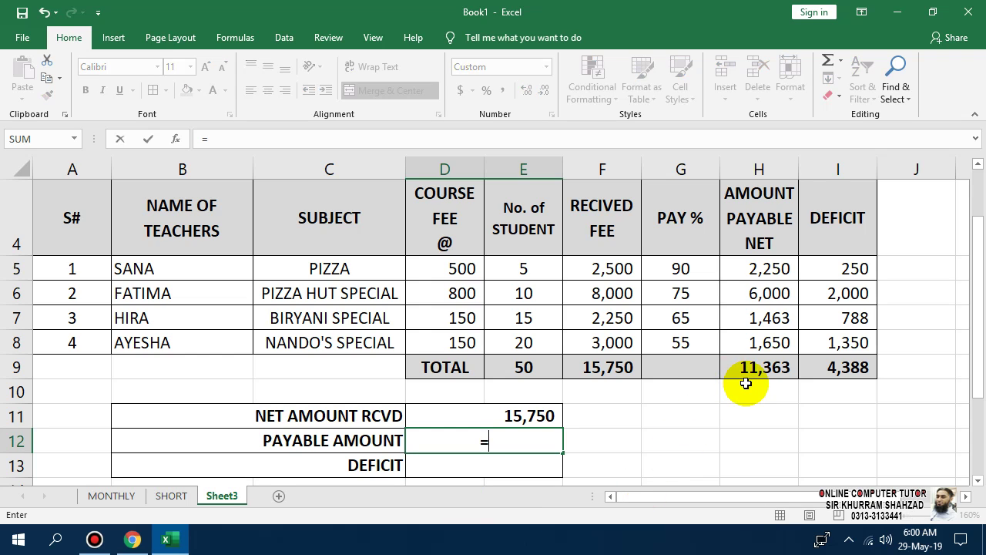
click(764, 368)
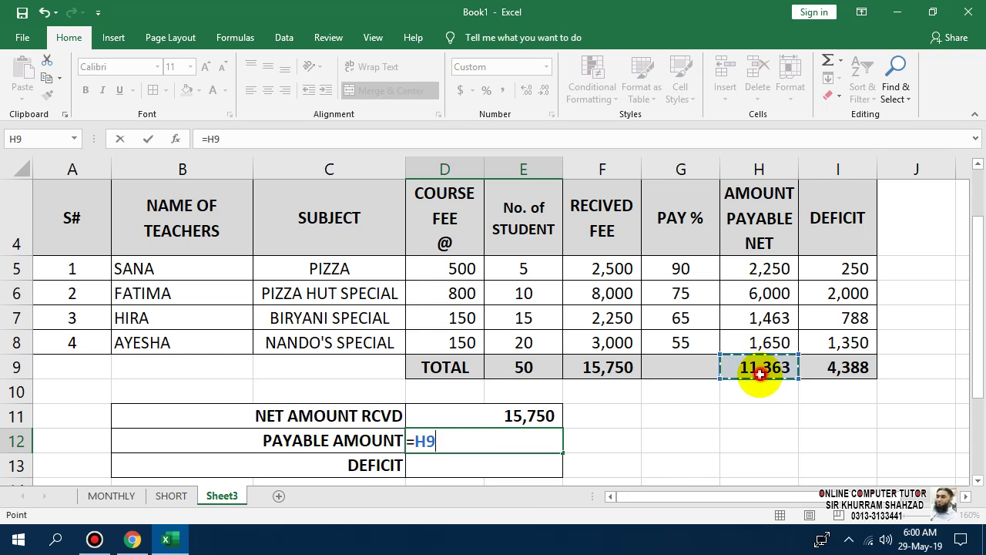
key(Return)
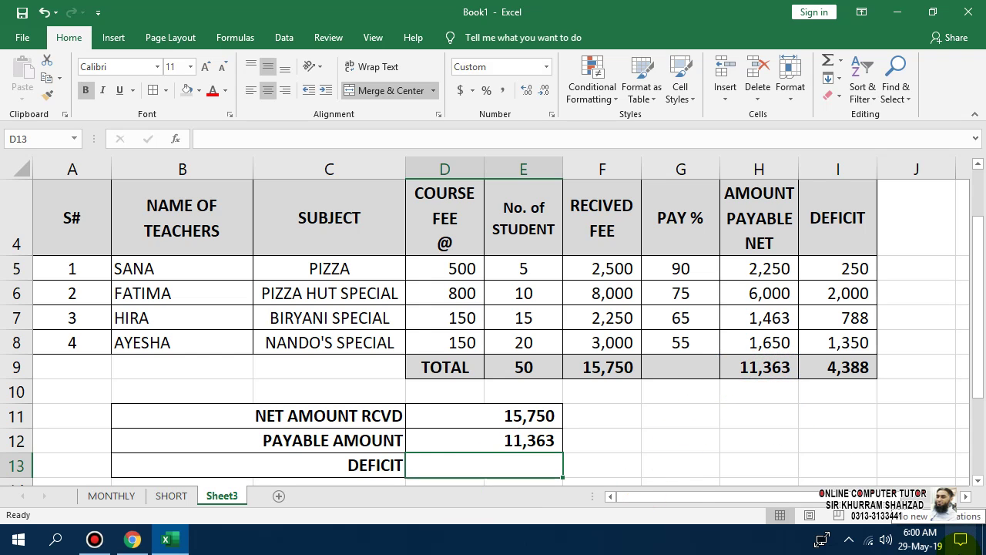
Calculate DEFICIT in D13 by subtracting PAYABLE AMOUNT in D12 from NET AMOUNT RCVD in D11
text(=)
click(513, 417)
text(-)
click(523, 440)
key(Return)
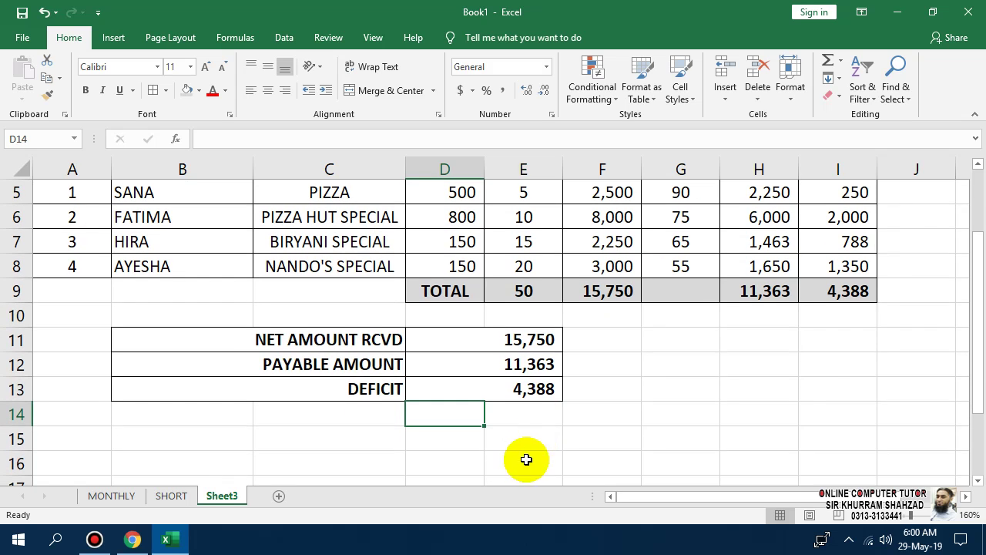
Compare the summary block's DEFICIT in D13 with the DEFICIT column total in I9
click(544, 392)
click(821, 292)
click(557, 389)
click(834, 285)
click(524, 390)
click(829, 294)
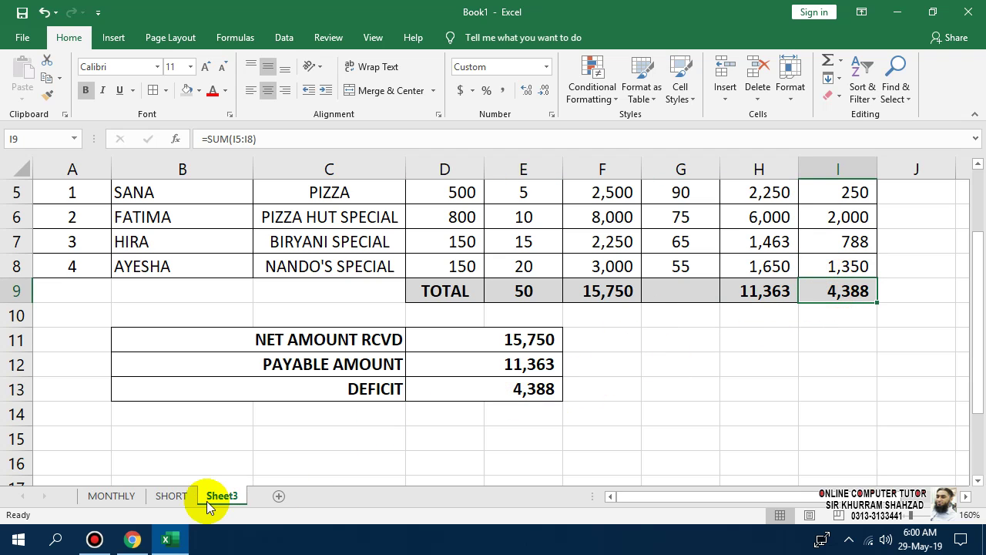
Clear the DEFICIT value in D16 and the PAYABLE AMOUNT value in D15 on the SHORT sheet
click(185, 497)
click(349, 367)
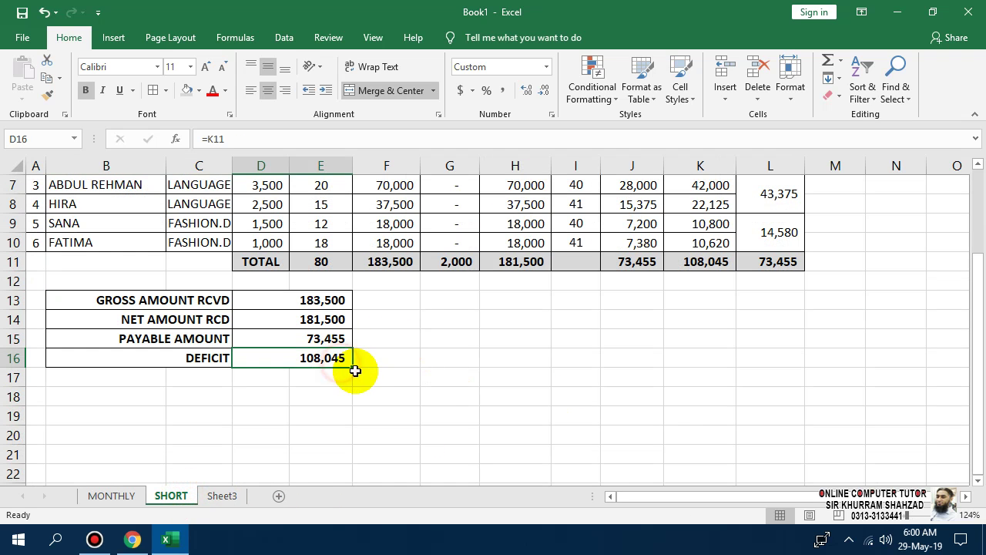
key(Delete)
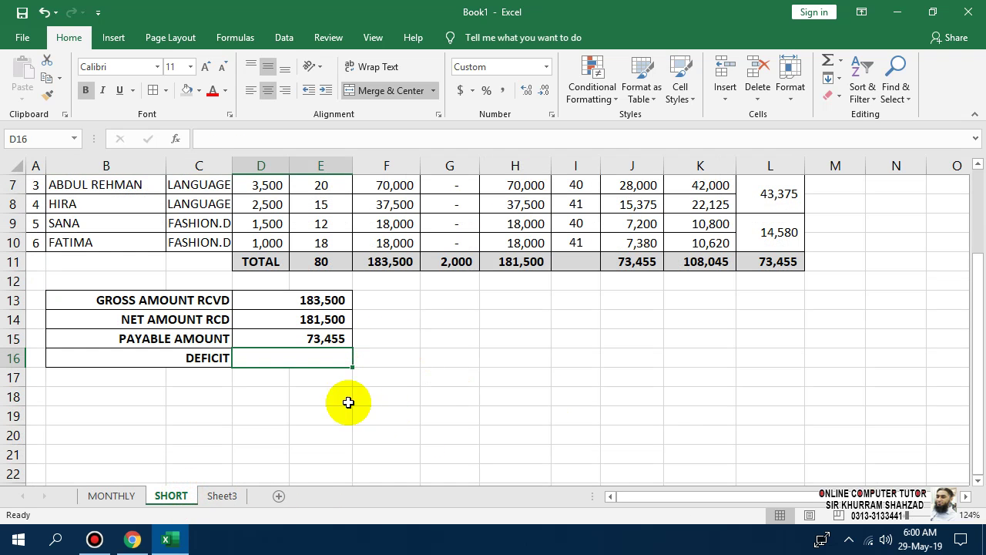
click(333, 338)
key(Delete)
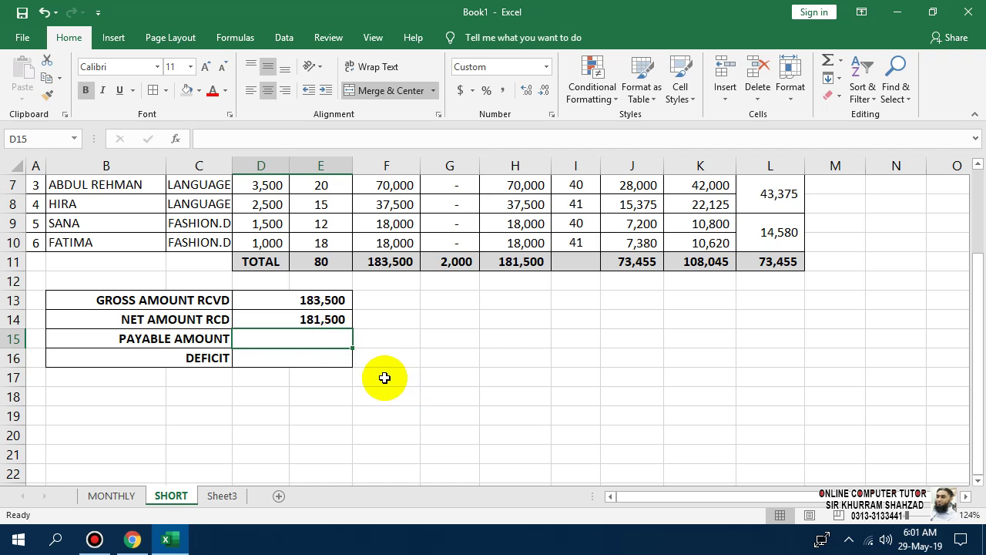
Try the formula =D13-D14 for PAYABLE AMOUNT in D15, and undo back to the original D15 and D16 formulas
text(=)
click(326, 299)
text(-)
click(326, 319)
key(Return)
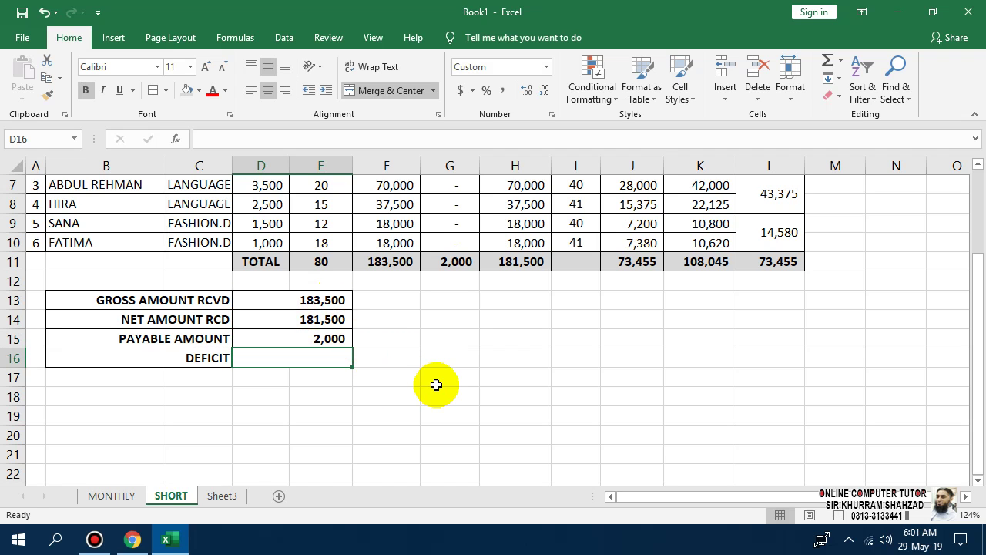
key(ctrl+z)
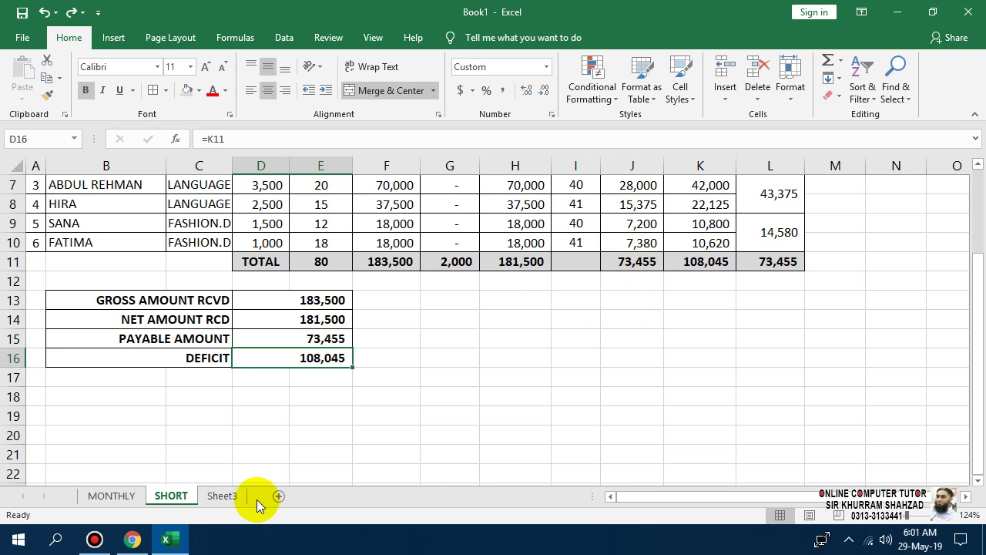
Return to Sheet3 and reduce the zoom to 112% to review the whole salary sheet with its summary block
click(222, 495)
scroll(542, 460, up, 2)
scroll(654, 471, down, 2)
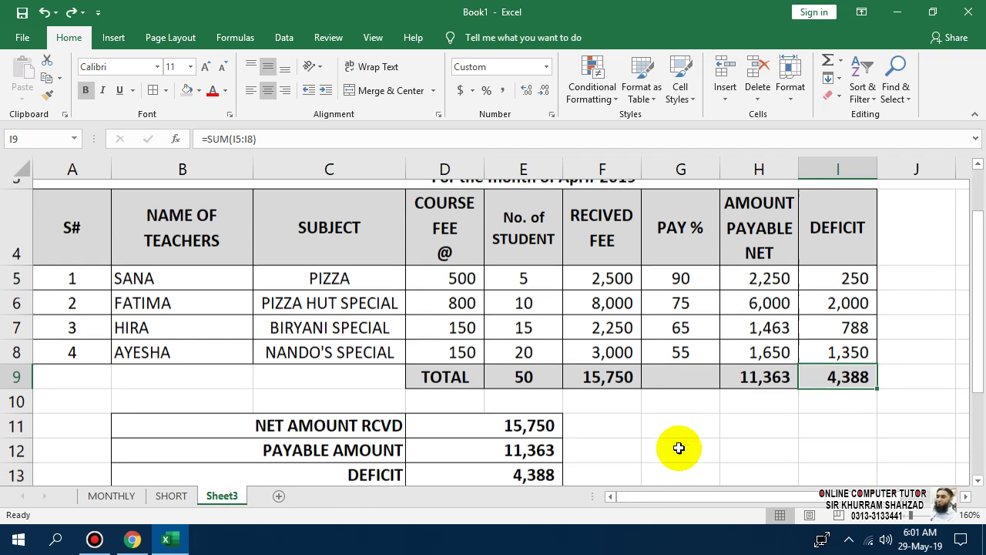
drag(911, 515, 905, 515)
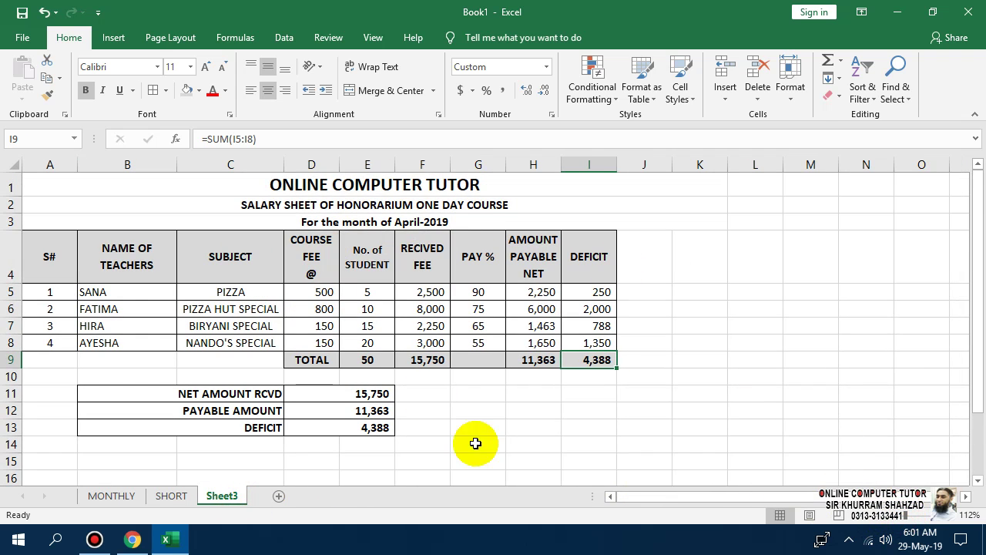